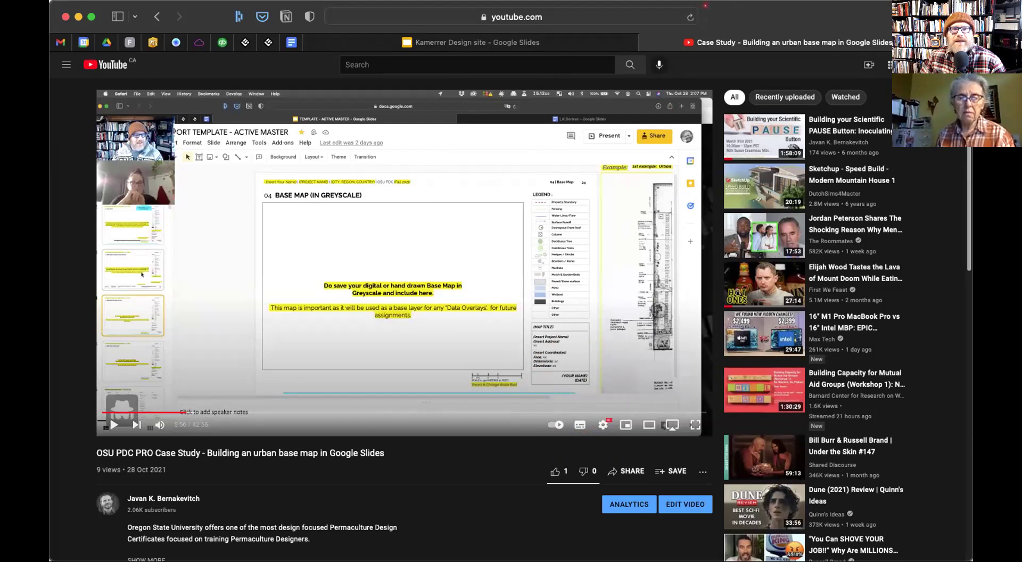
Maximise the browser window showing the paused case-study video
double_click(733, 15)
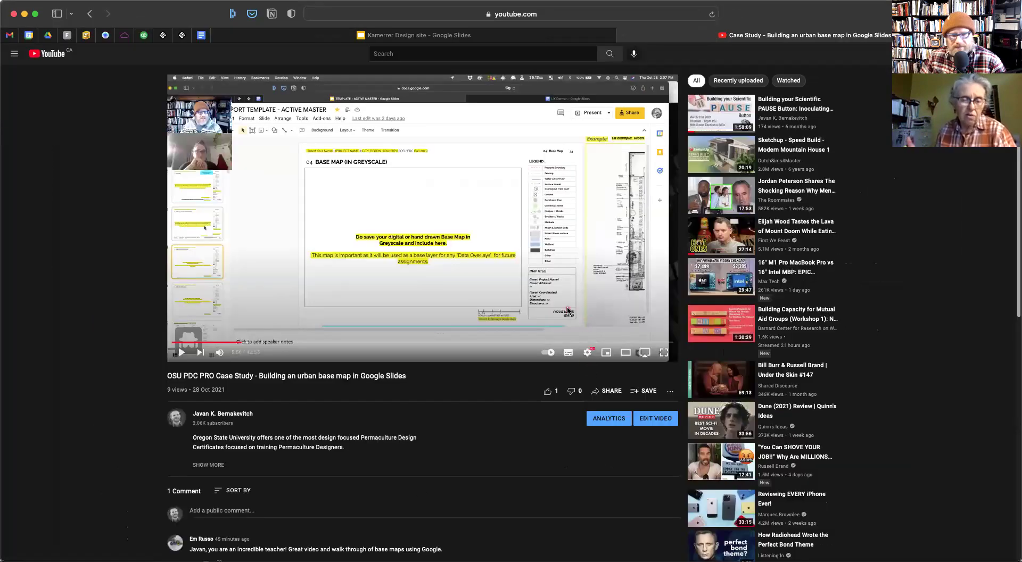
Zoom the page in and set the video's custom playback speed to 0.3x
key(super+equal)
key(super+equal)
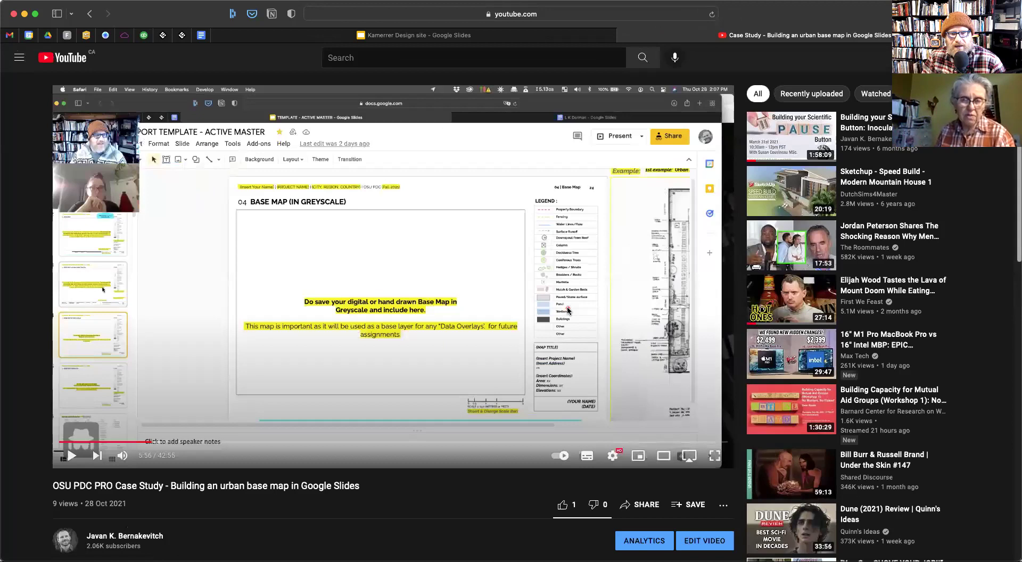
key(super+equal)
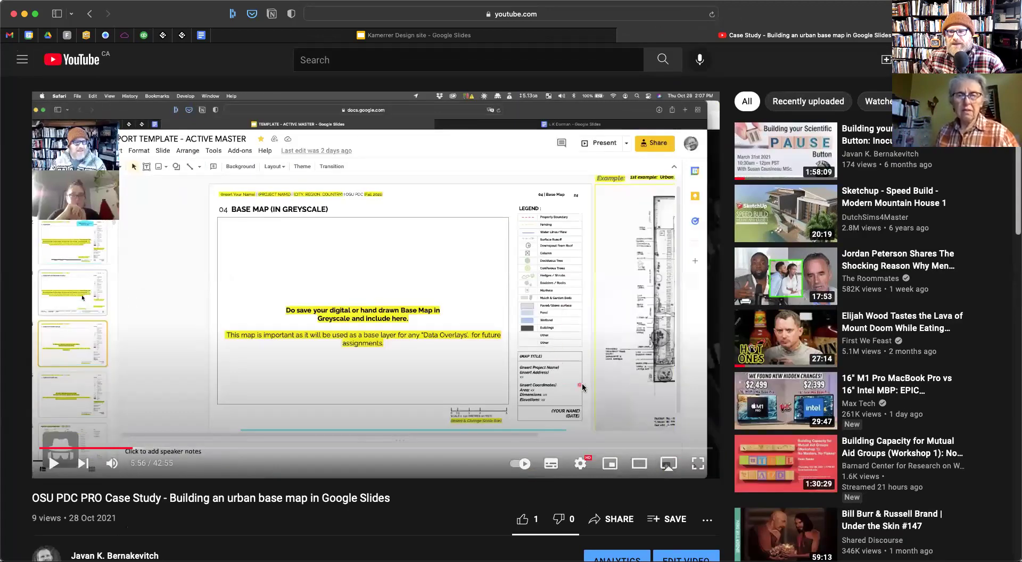
click(581, 466)
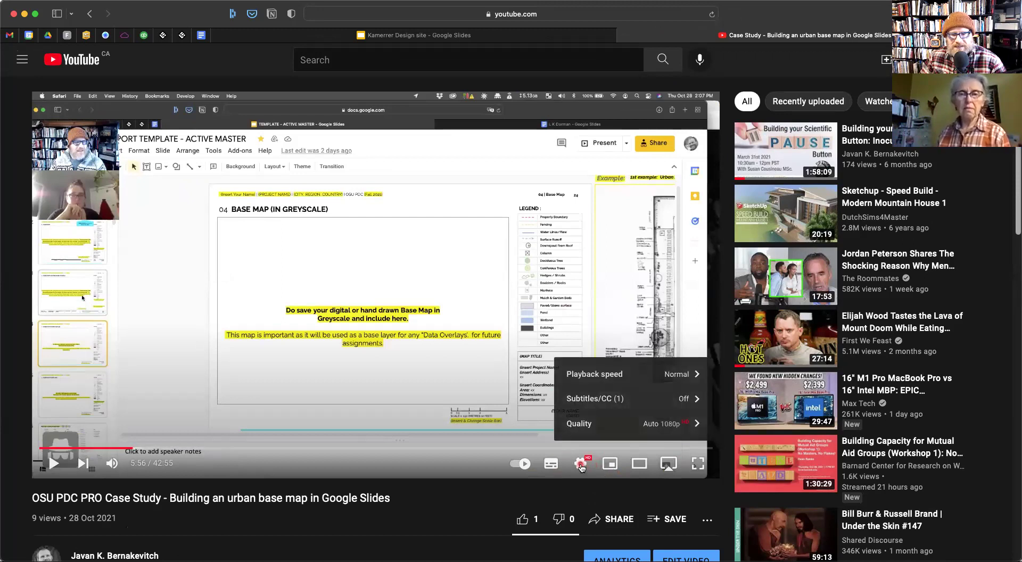
click(596, 374)
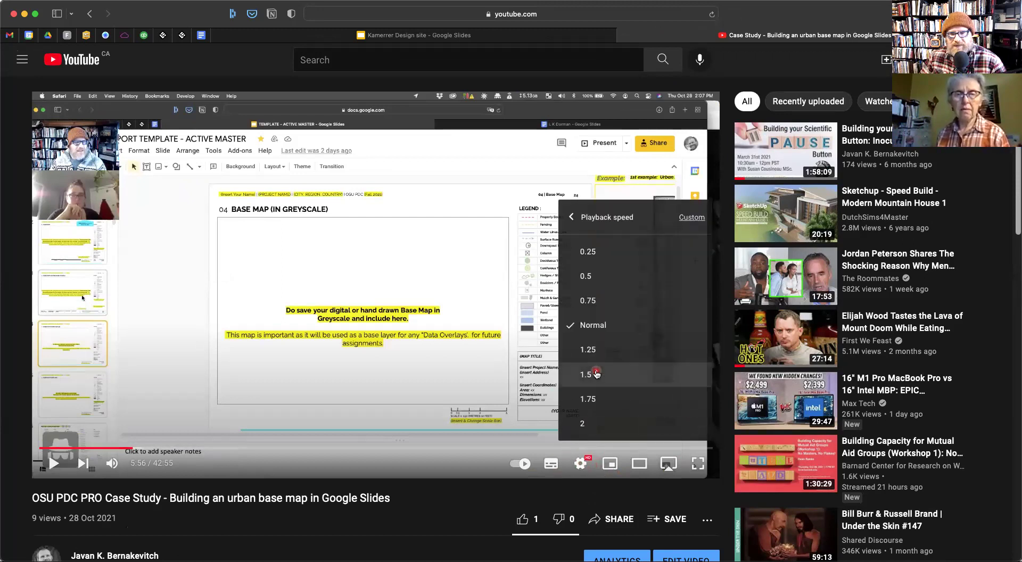
click(596, 325)
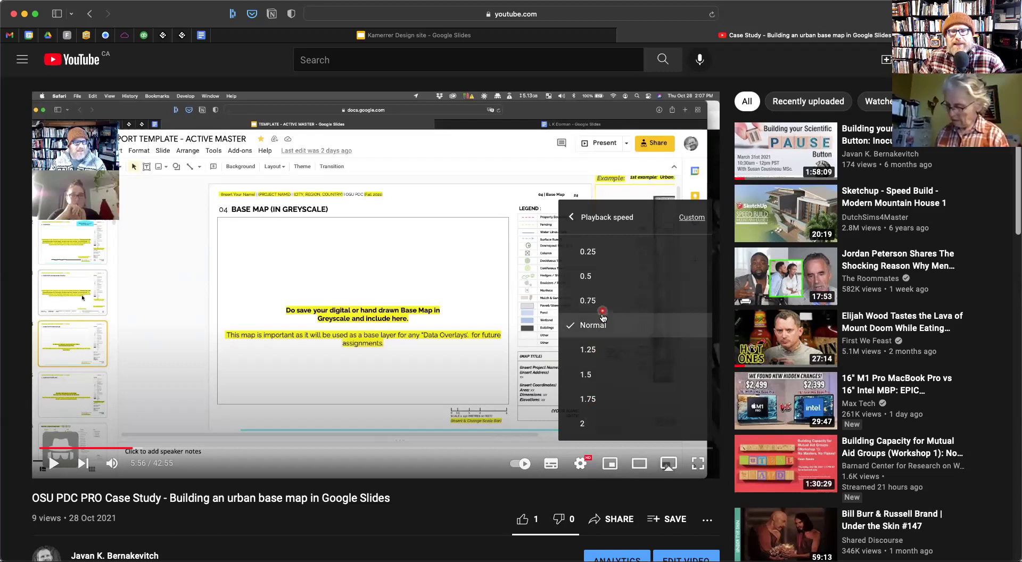
click(691, 218)
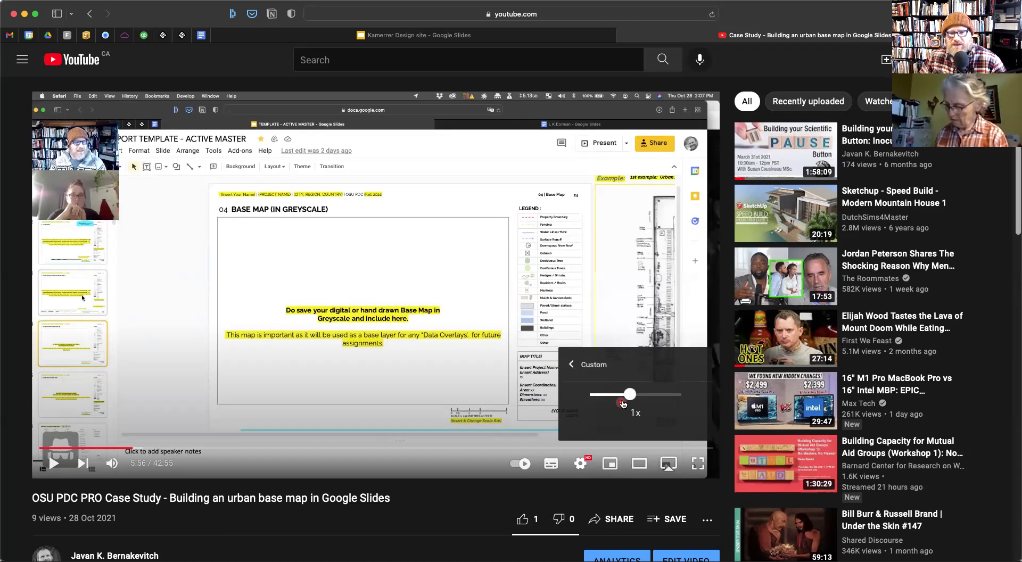
drag(630, 397, 597, 399)
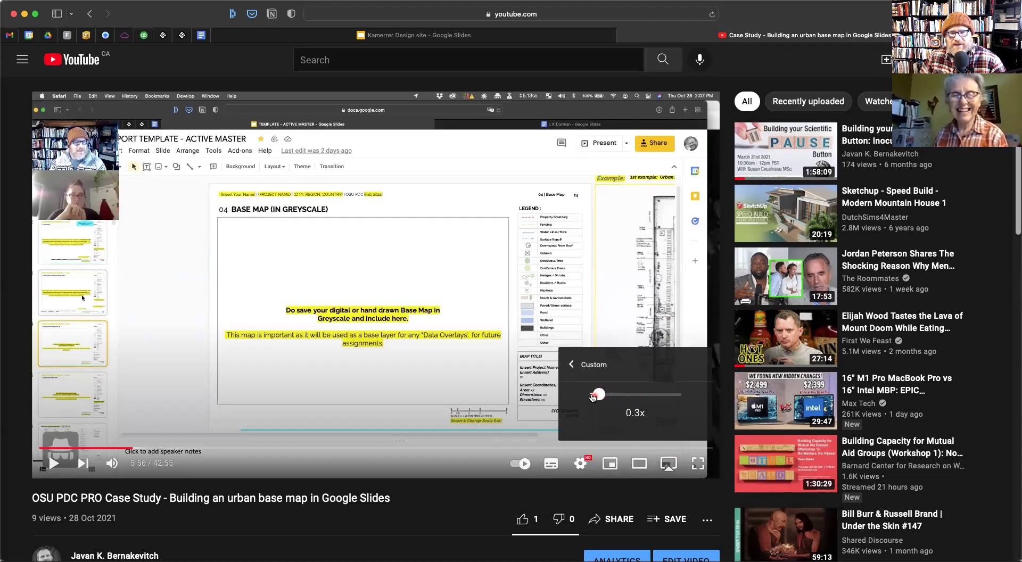
Close the playback speed menu and the YouTube video tab
click(571, 366)
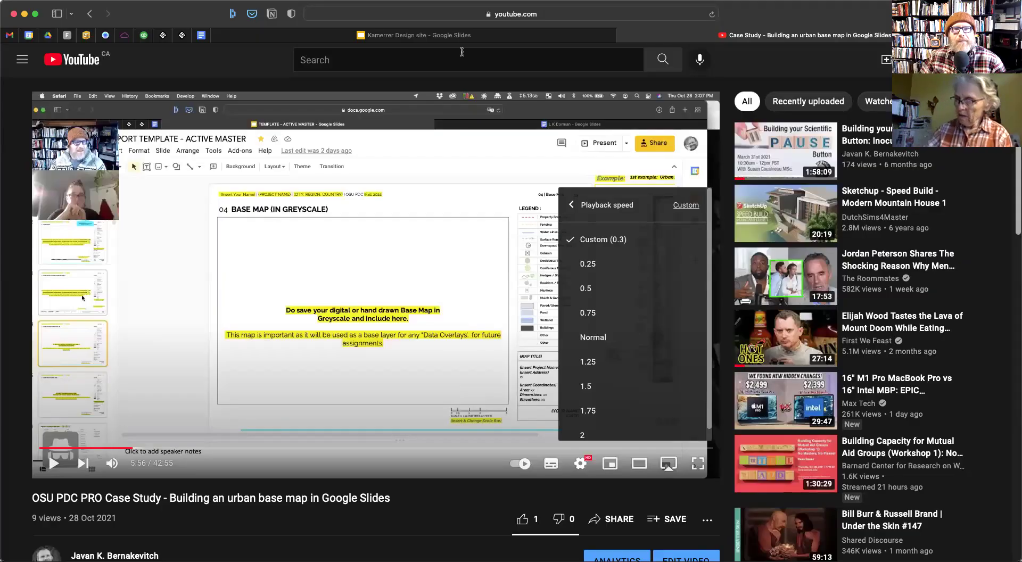
click(463, 52)
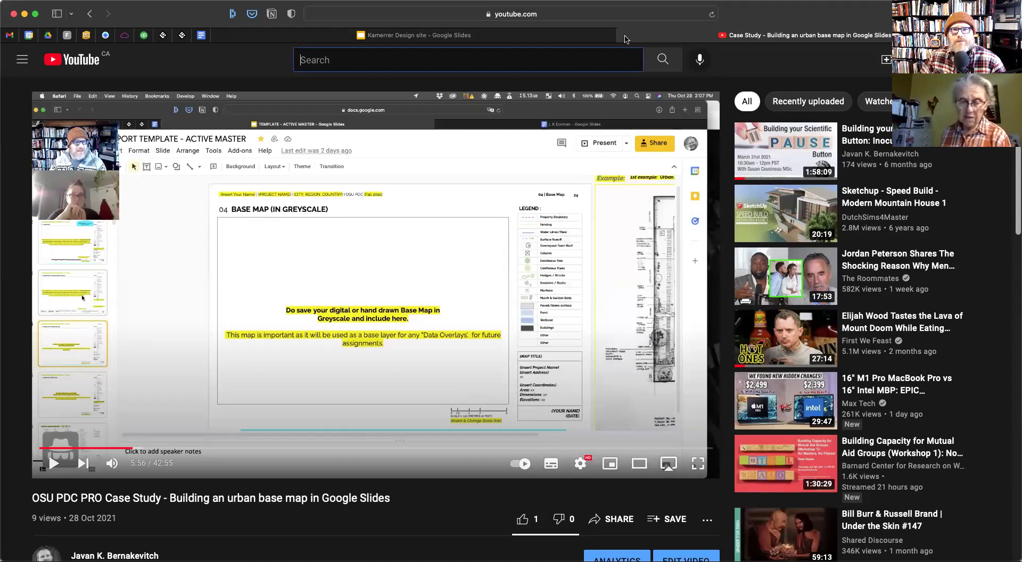
click(626, 39)
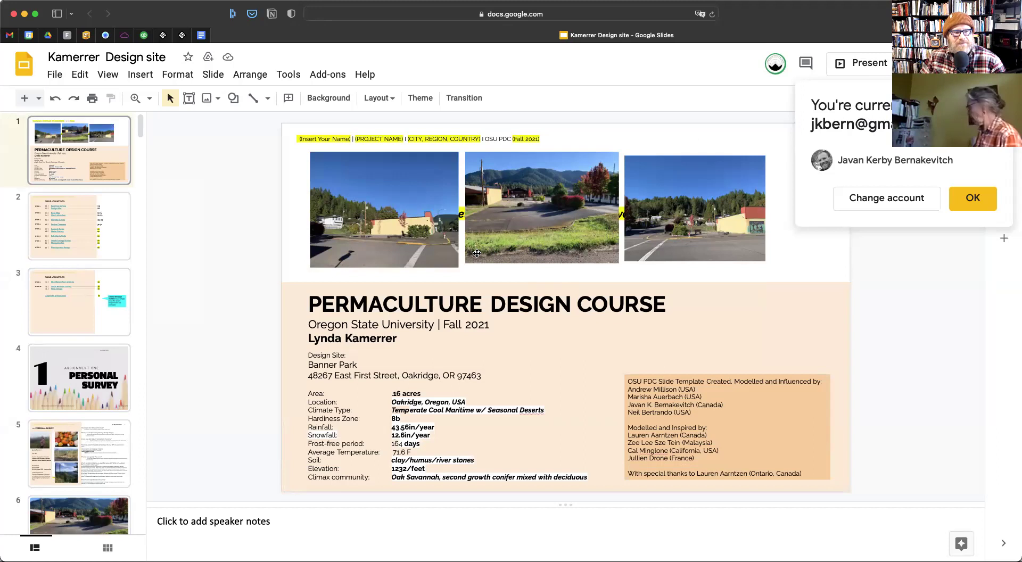
Scroll the filmstrip and select slide 13, the Base Map slide
click(38, 422)
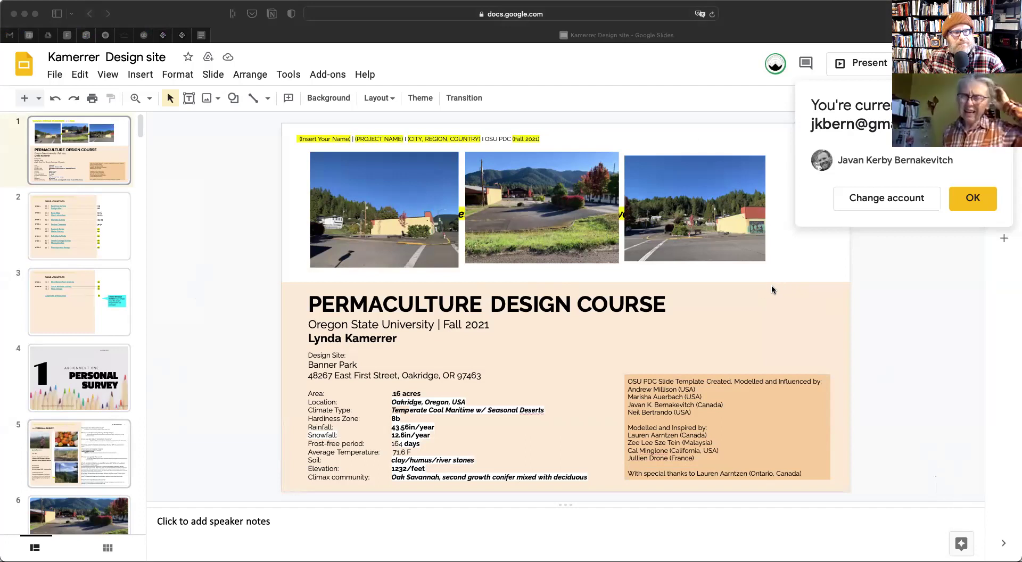
scroll(67, 395, down, 5)
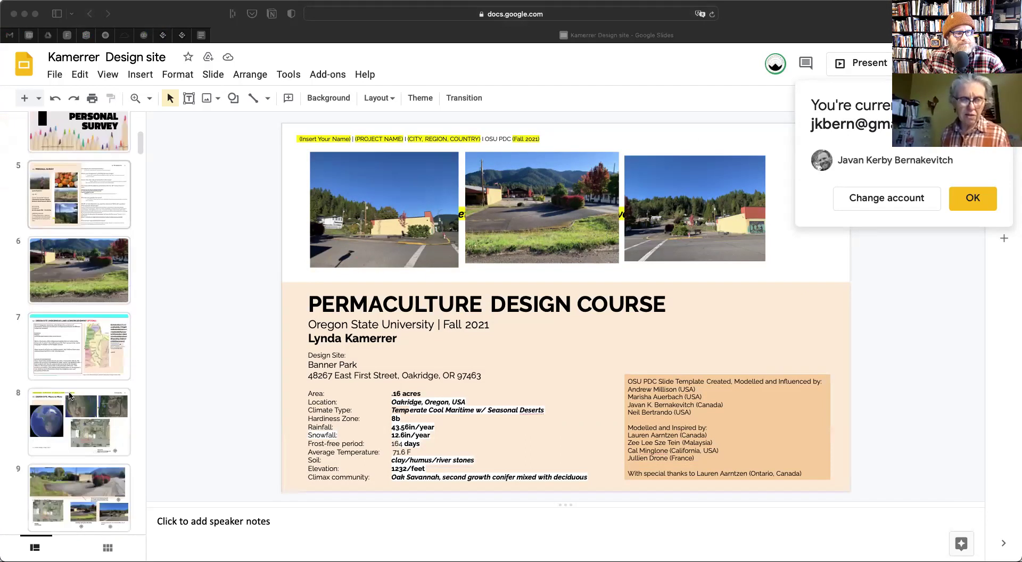
scroll(69, 395, down, 10)
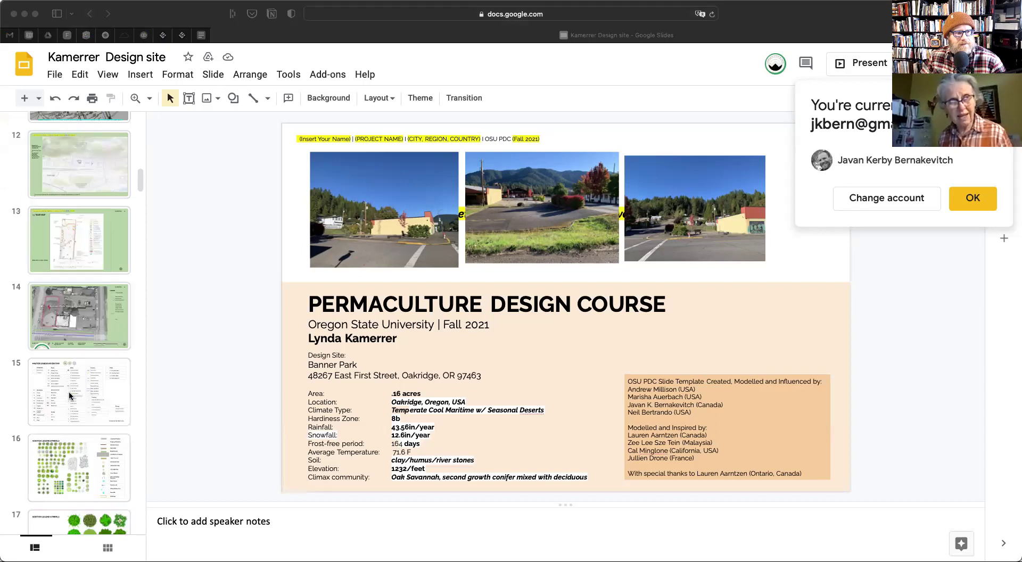
scroll(69, 395, up, 2)
click(74, 272)
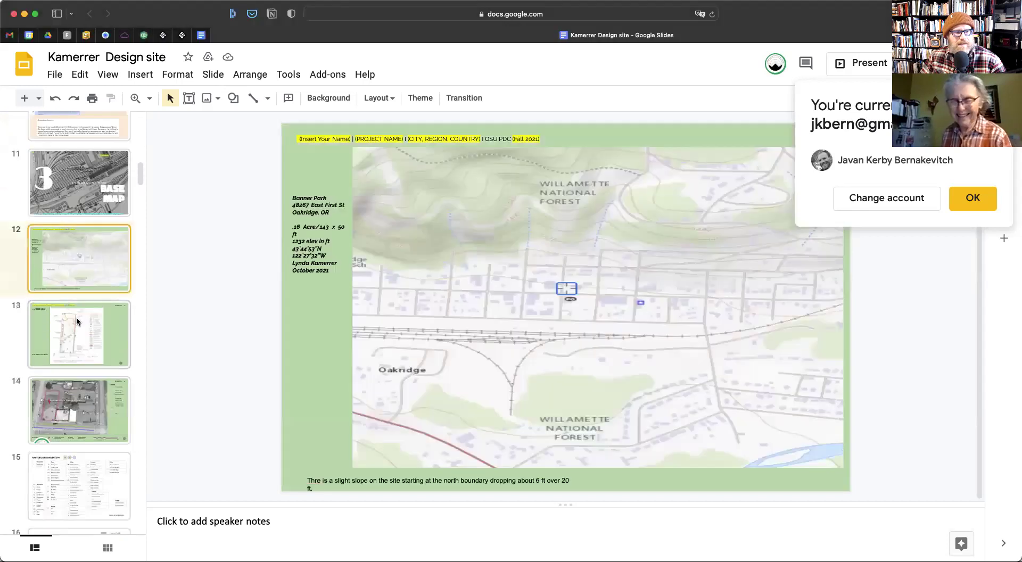
click(77, 324)
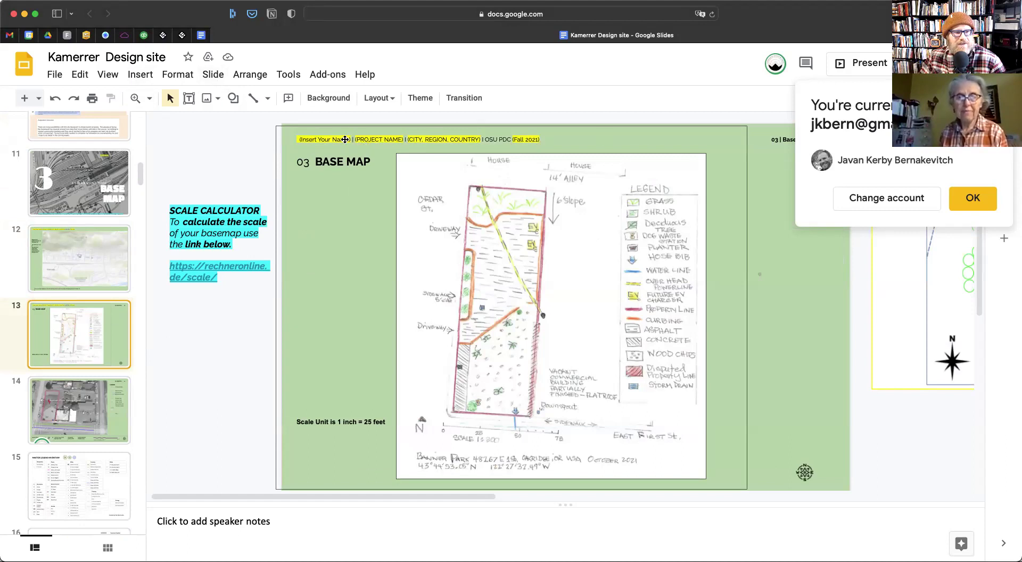
Open Slide > Edit theme on the Simple light master slide
click(207, 75)
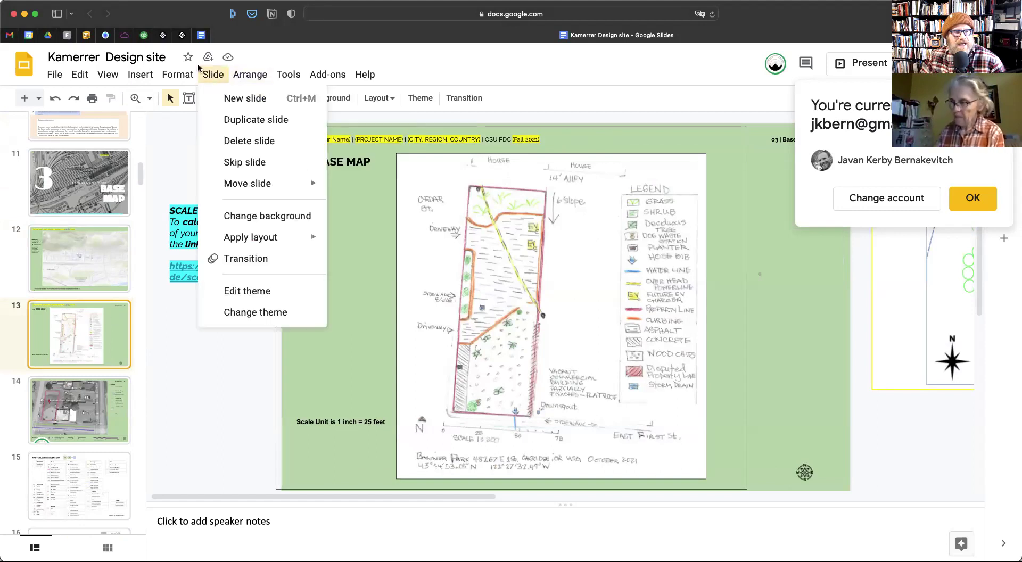
click(232, 292)
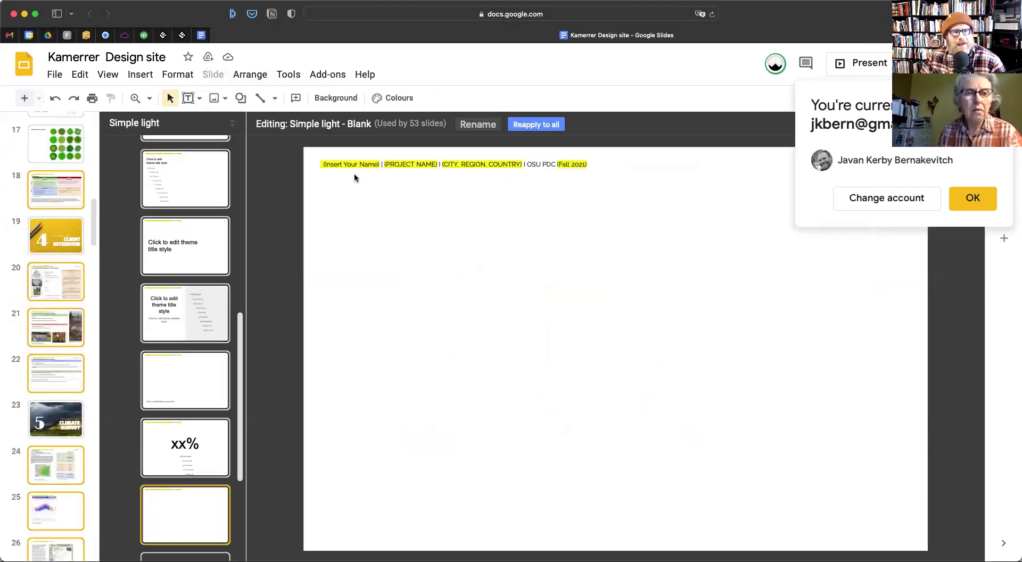
scroll(202, 181, up, 10)
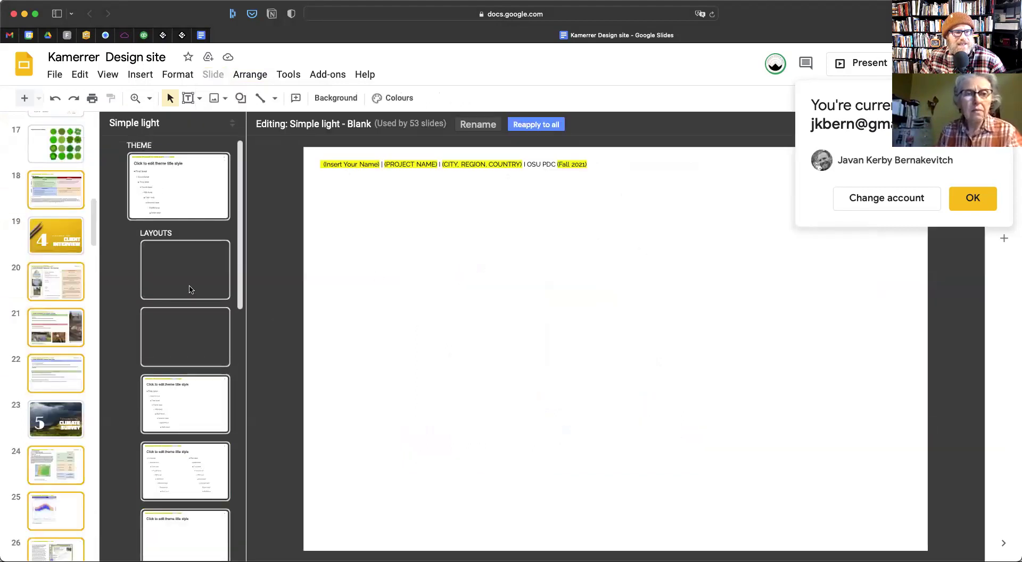
click(203, 184)
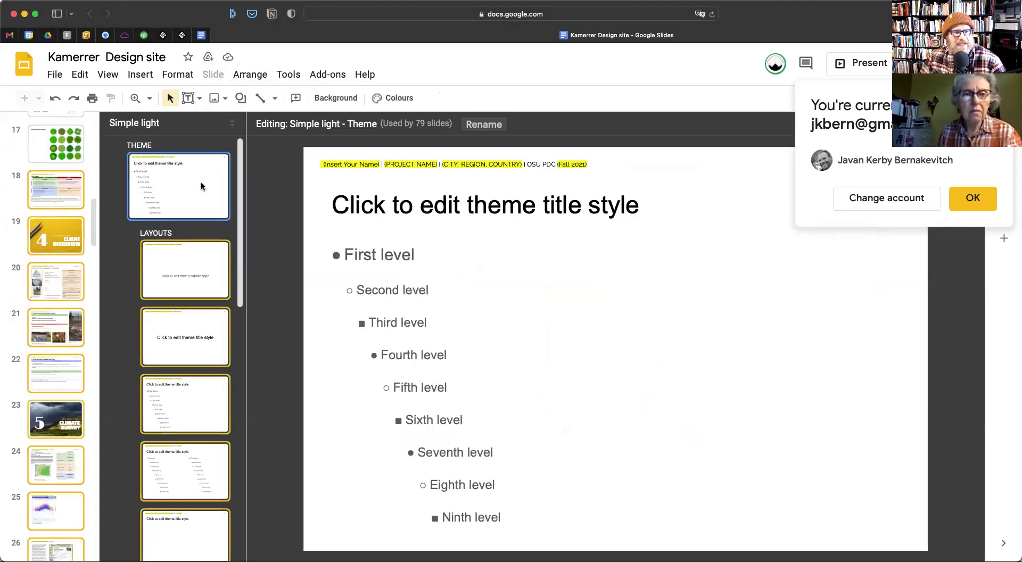
Select the (Insert Your Name) header text, then the presentation's web address
double_click(342, 165)
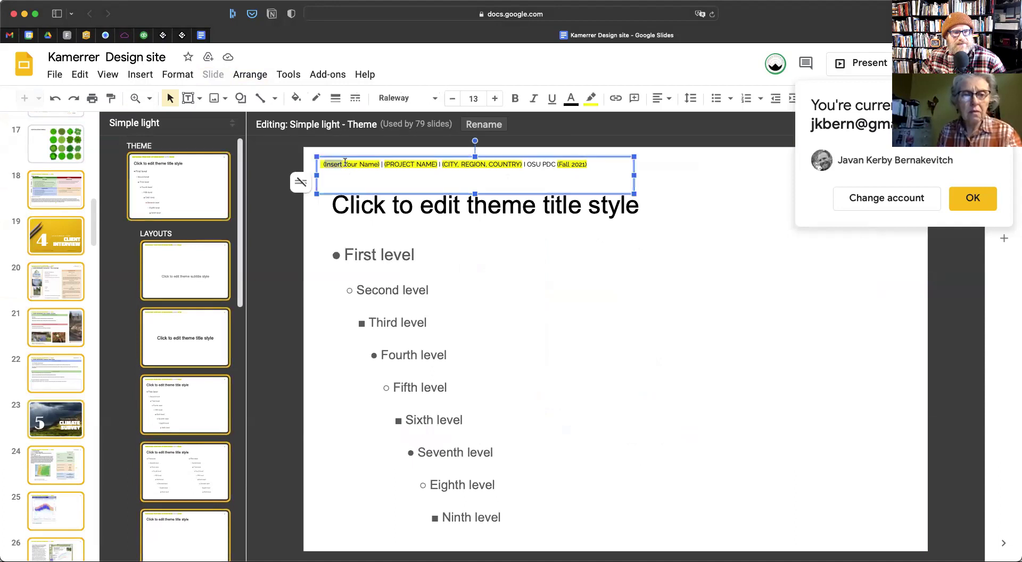
shift+click(380, 162)
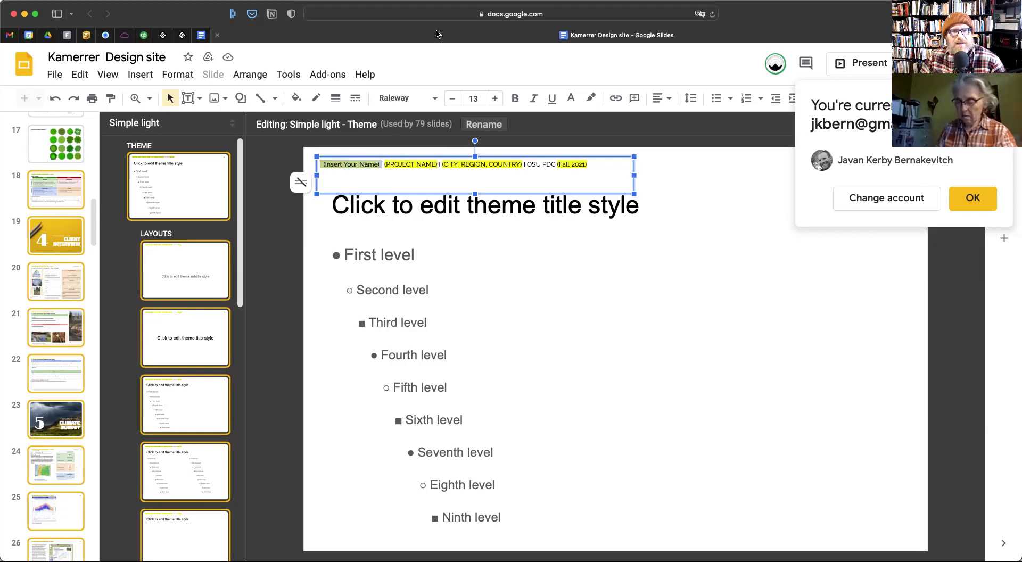
click(441, 15)
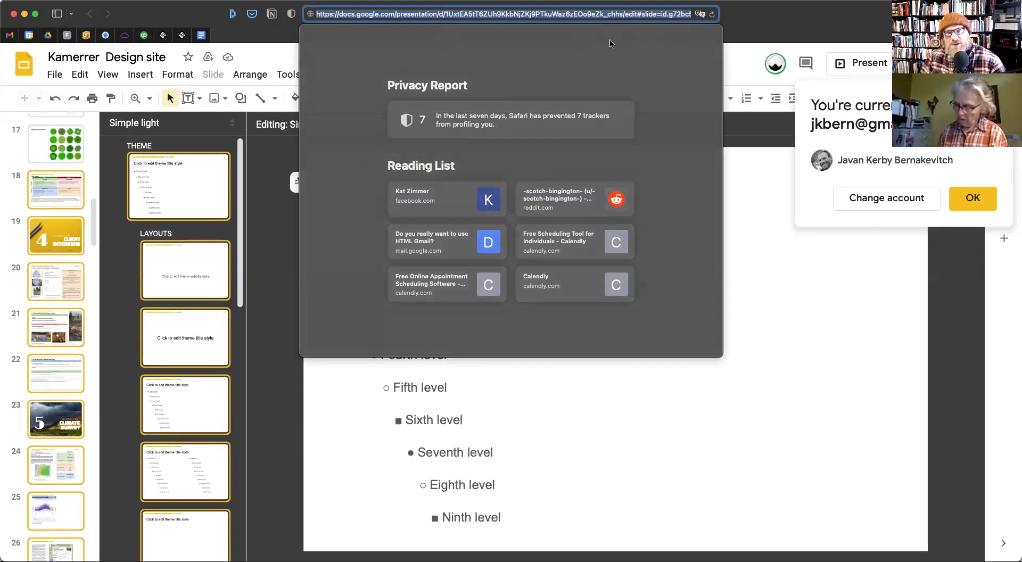
Copy the presentation's address into a new browser tab
key(Escape)
key(super+t)
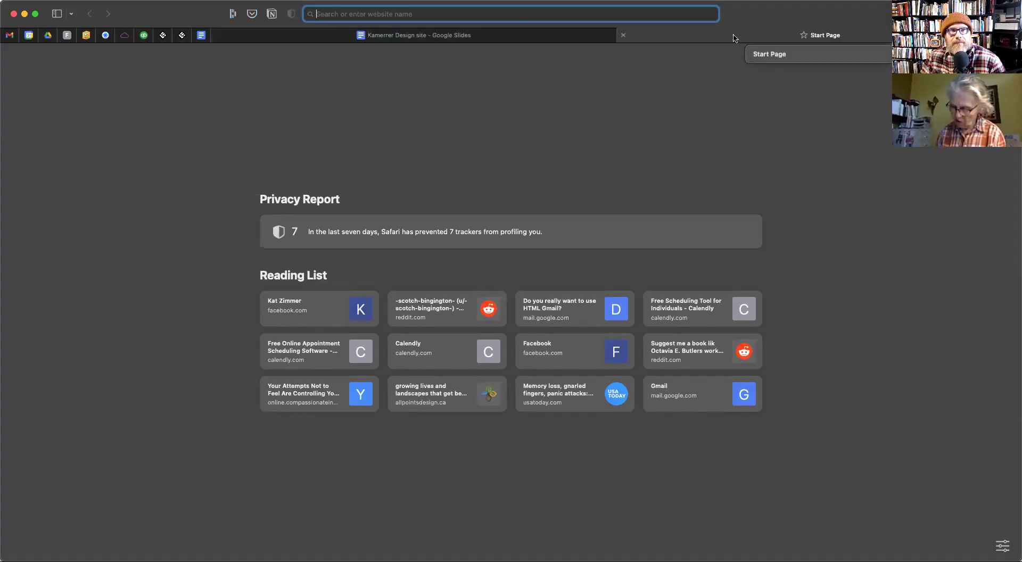
key(super+v)
Return to the Slides tab, dismiss the account notice and close the theme editor
click(419, 35)
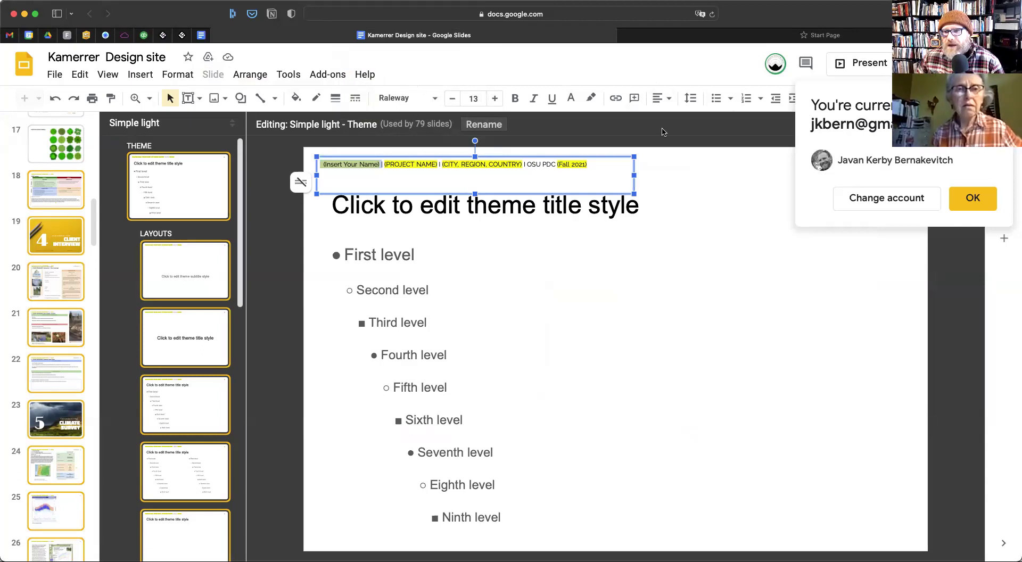
click(972, 198)
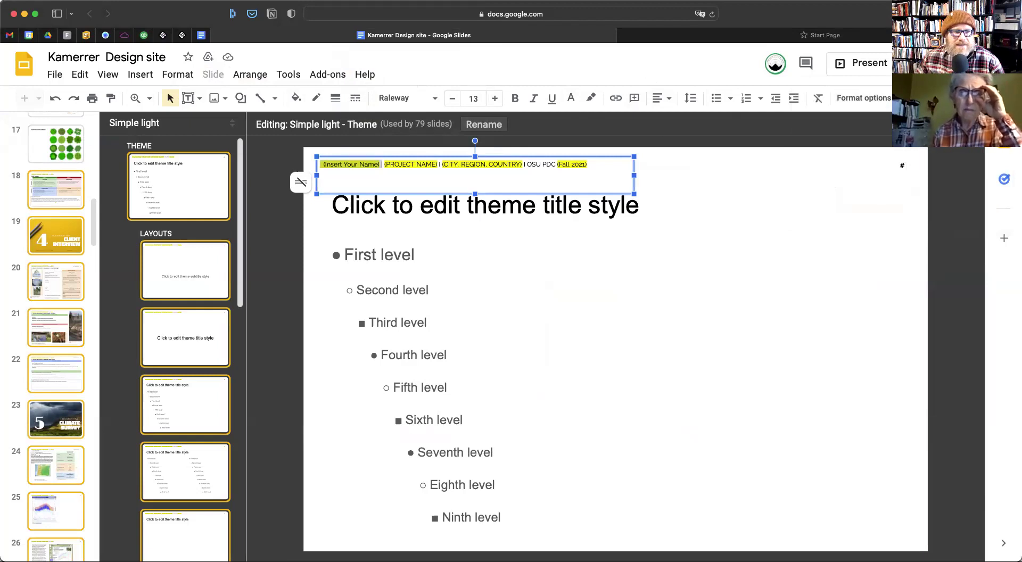
click(969, 124)
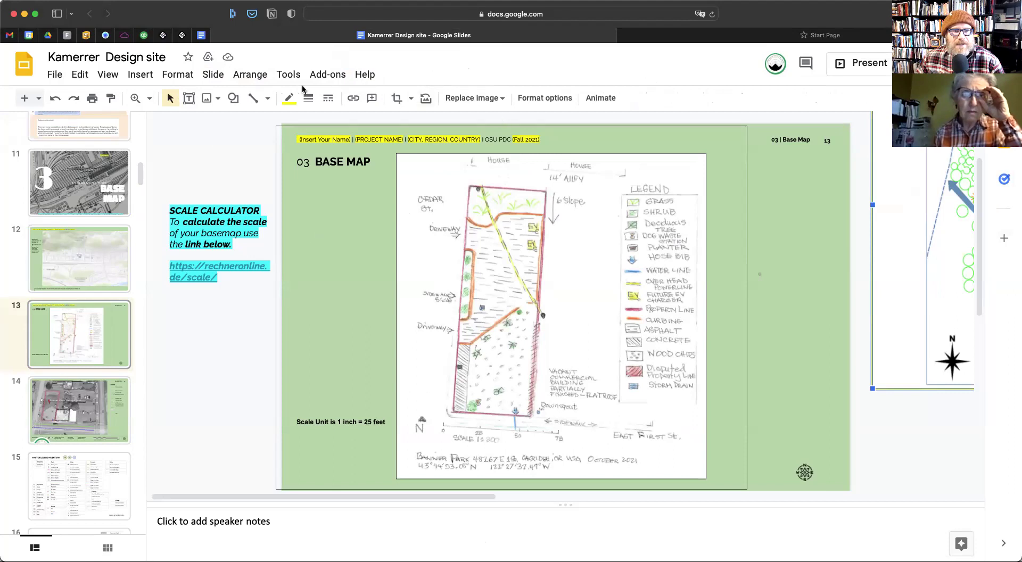
Reopen Slide > Edit theme and select the Simple light master slide
click(211, 77)
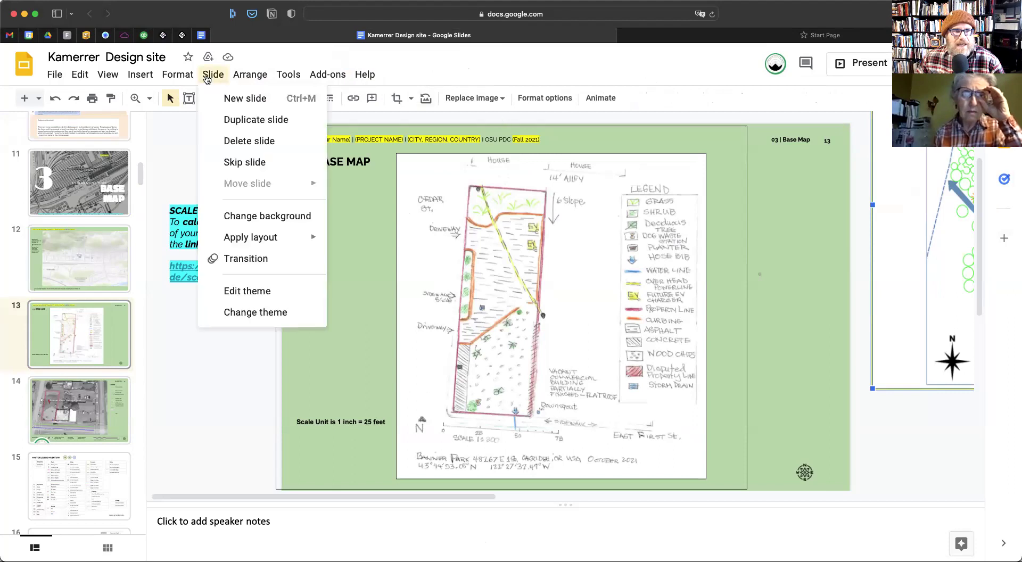
click(253, 295)
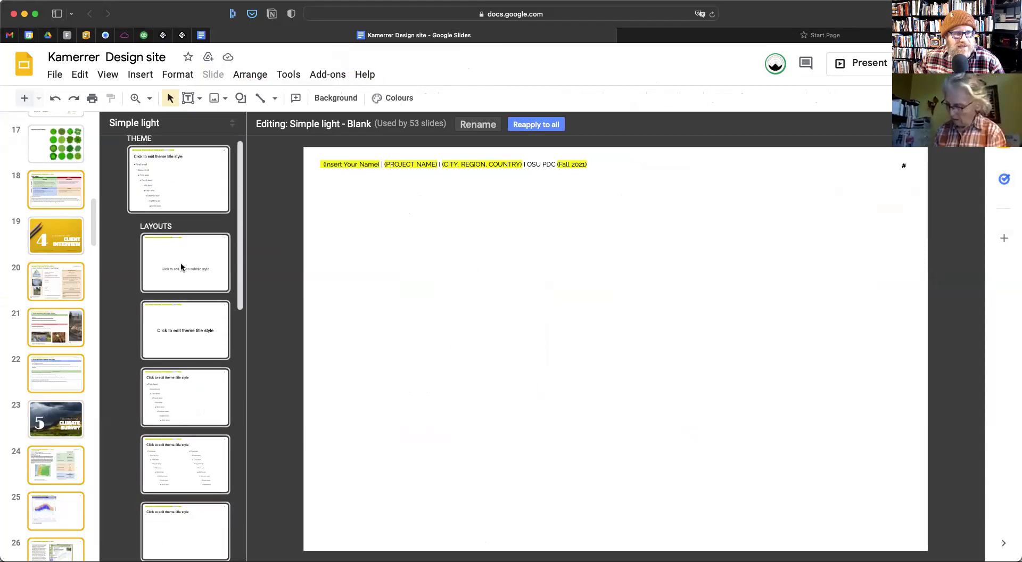
scroll(196, 367, down, 1)
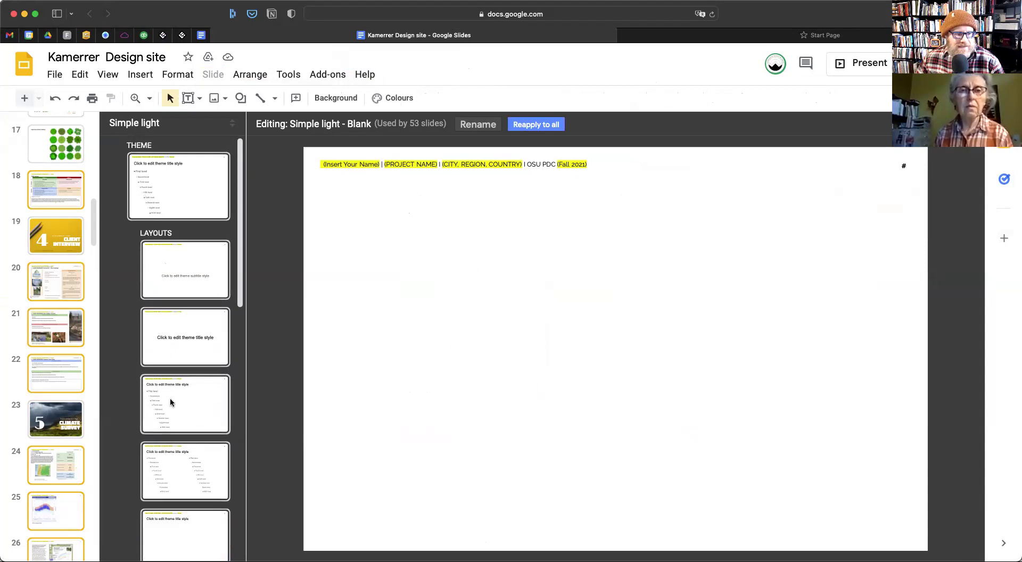
click(158, 180)
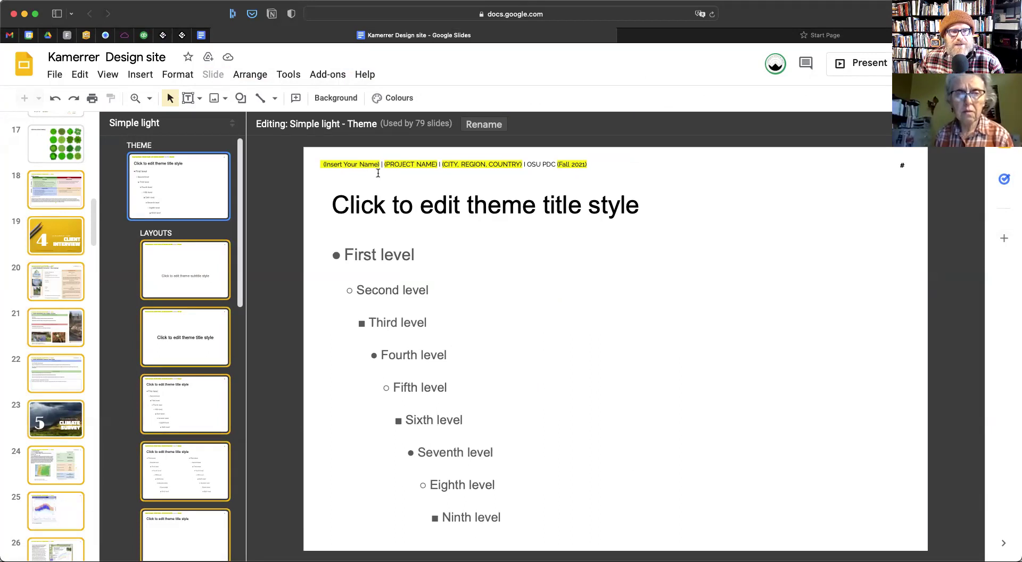
Paste the deck's web address into the broken tab and reload the course deck
click(620, 33)
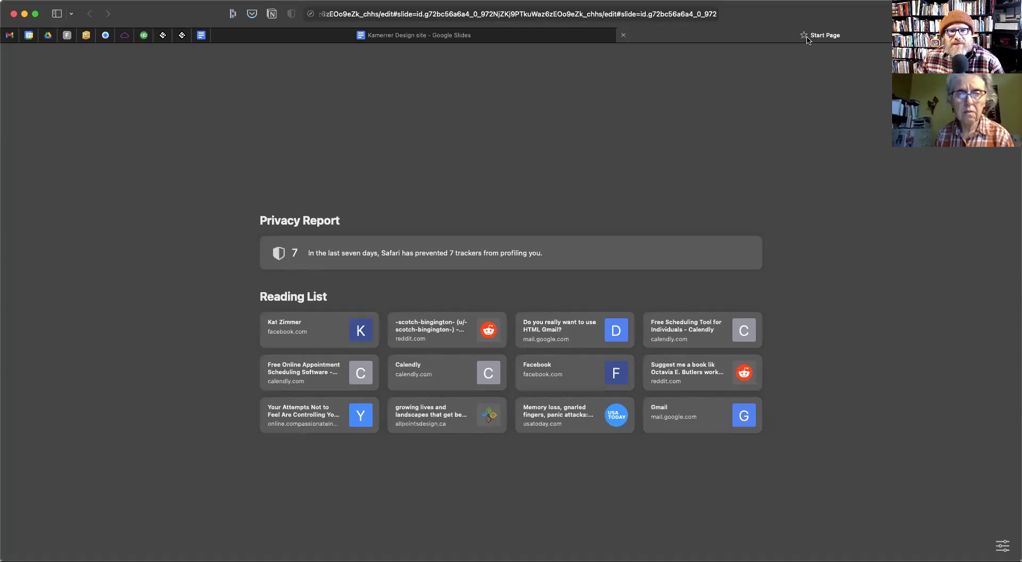
click(613, 32)
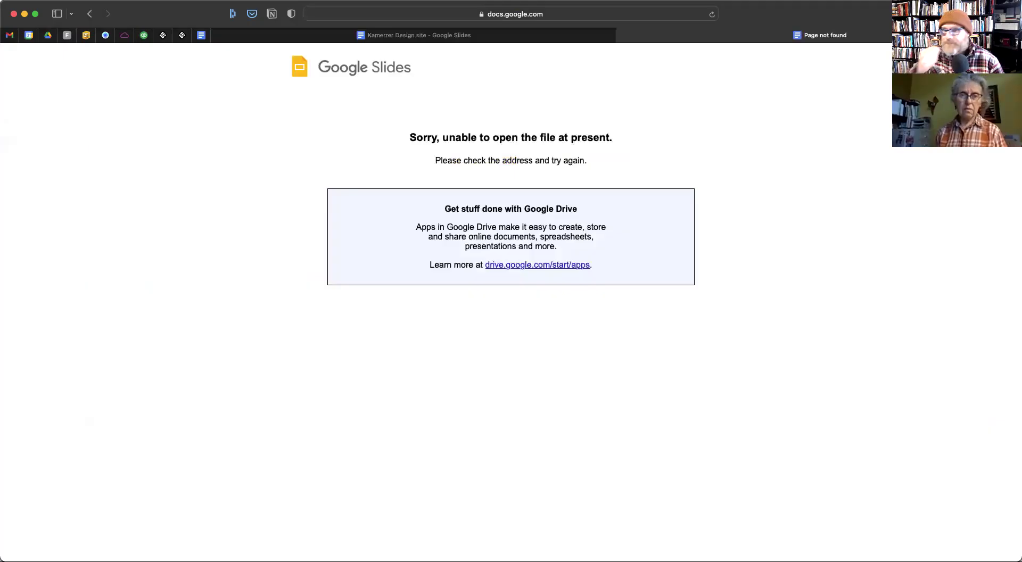
click(467, 35)
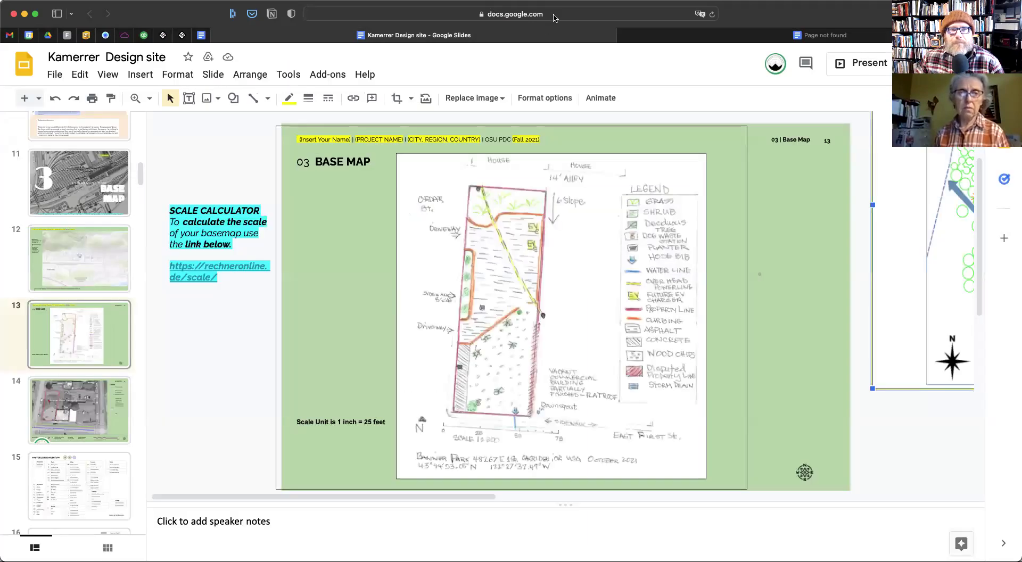
click(555, 14)
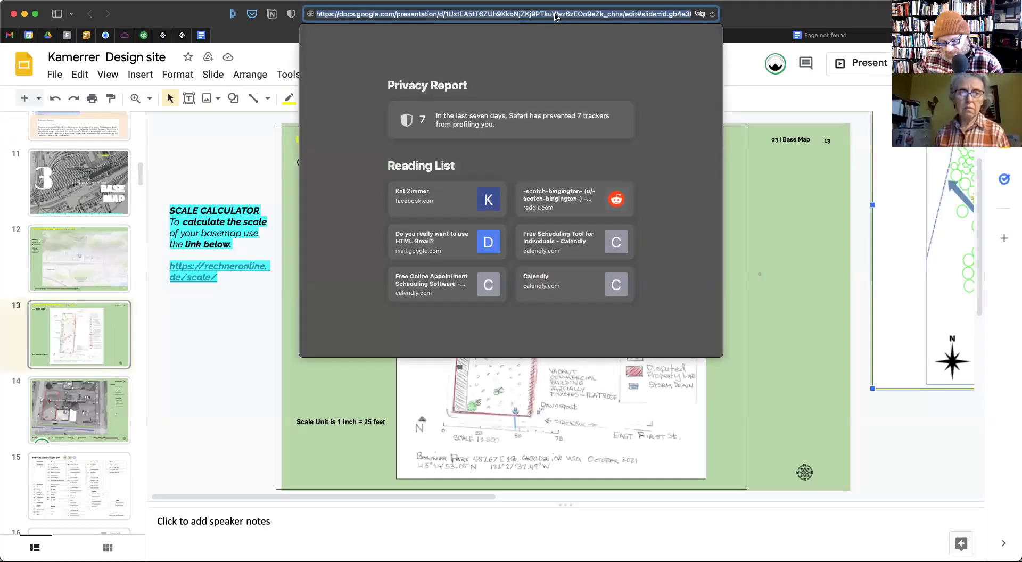
key(ctrl+Tab)
click(623, 15)
key(super+v)
key(Return)
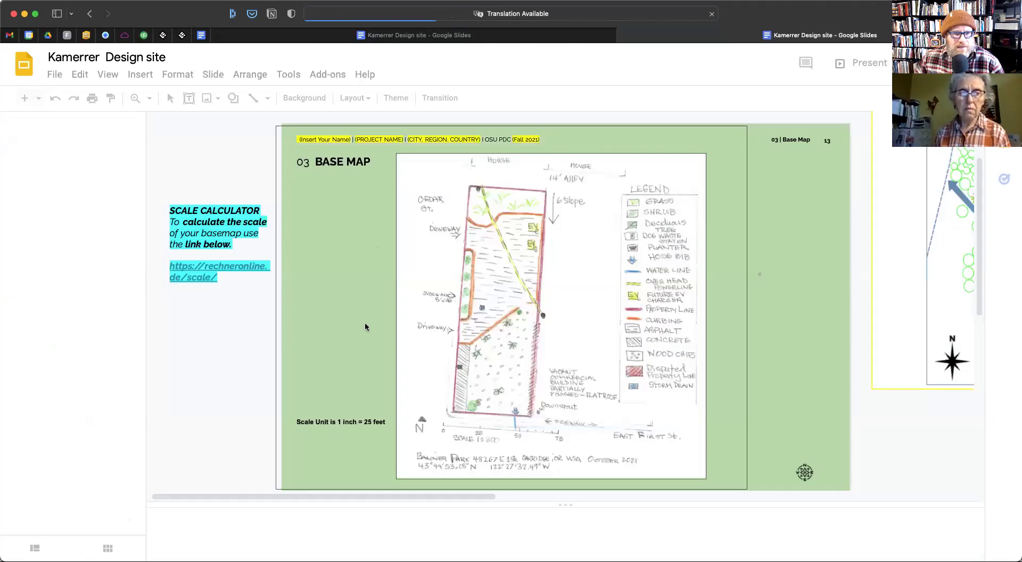
Copy the student's name from the title slide and paste it into a new tab
scroll(66, 290, up, 10)
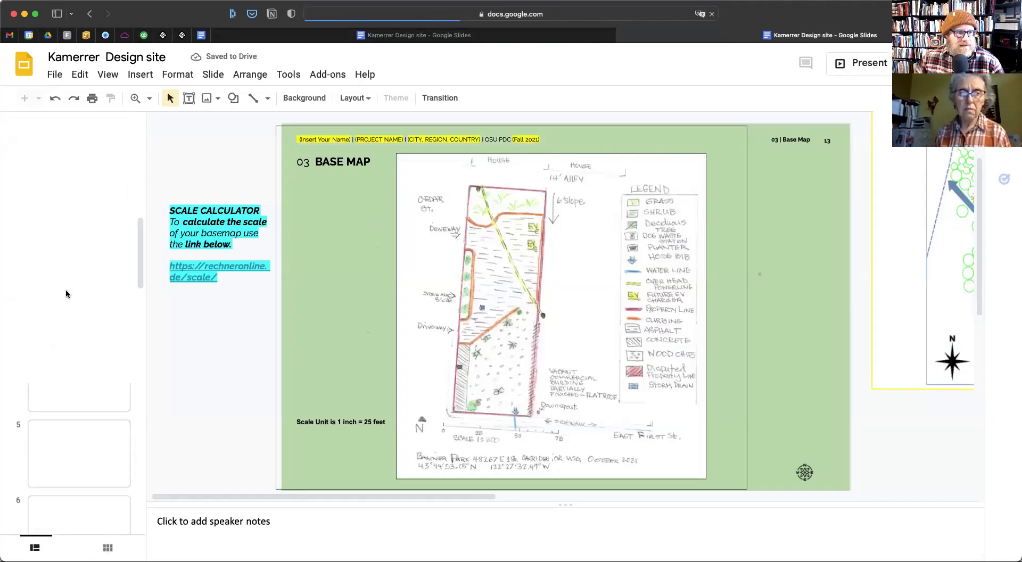
click(92, 143)
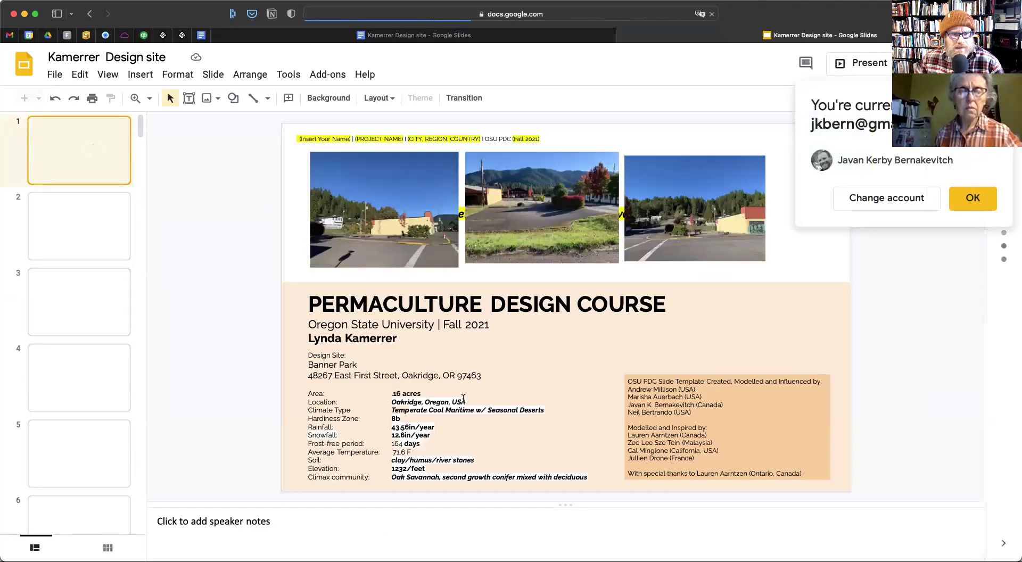
click(325, 337)
drag(325, 338, 308, 338)
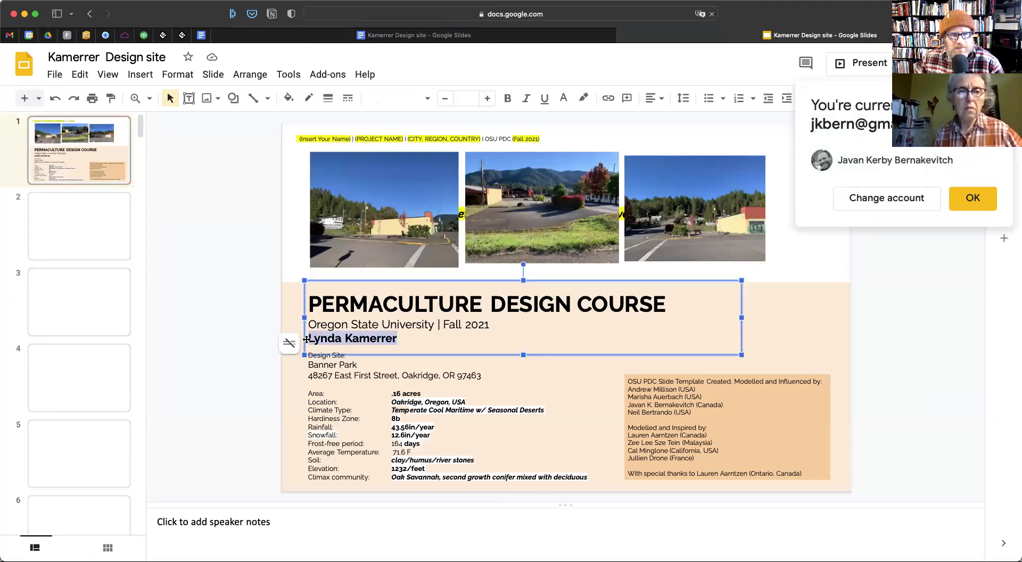
key(super+c)
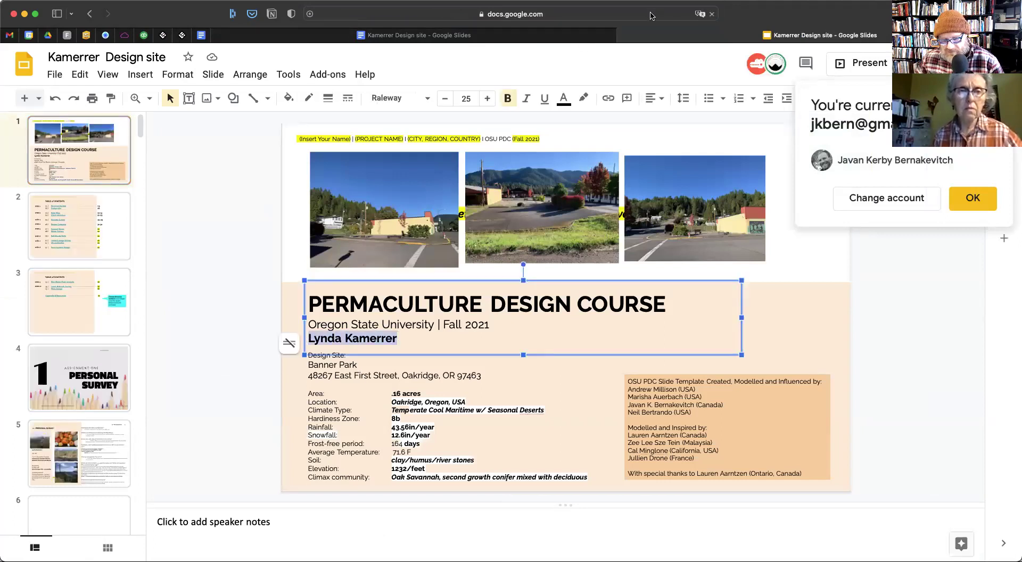
key(super+t)
key(super+v)
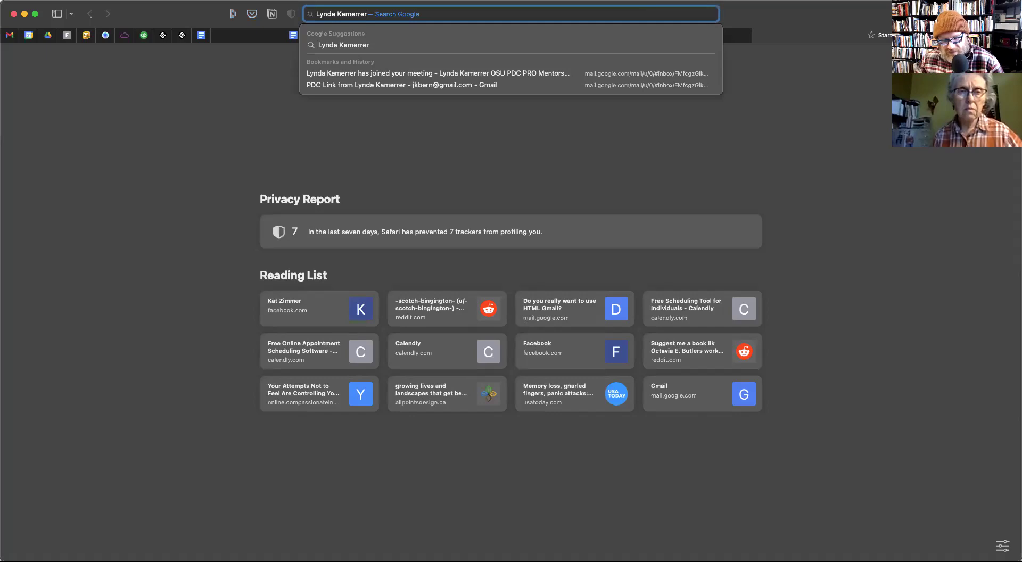
key(super+a)
In the theme master header, type the student's name over (Insert Your Name)
key(super+w)
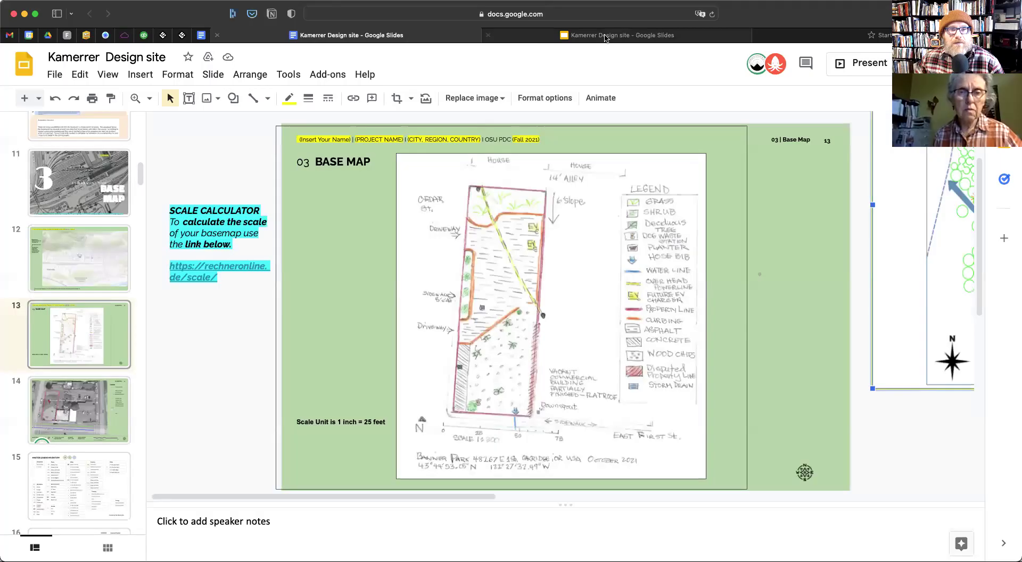
click(213, 75)
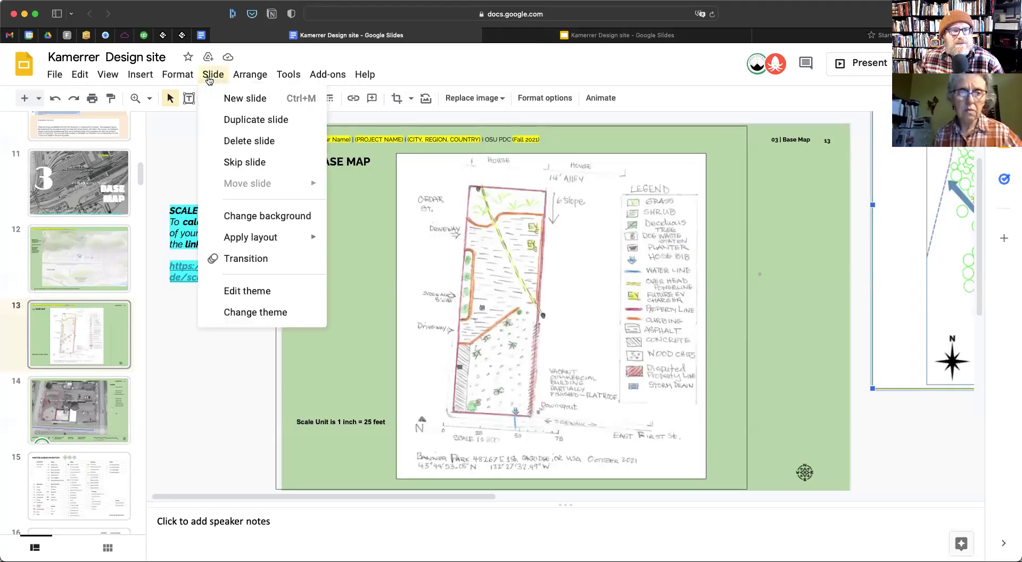
click(255, 292)
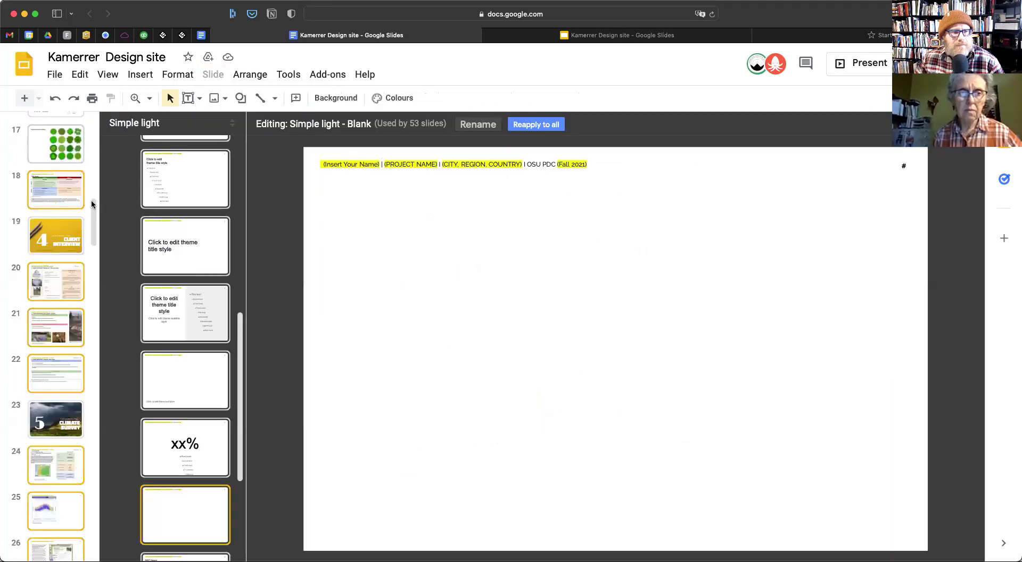
click(209, 177)
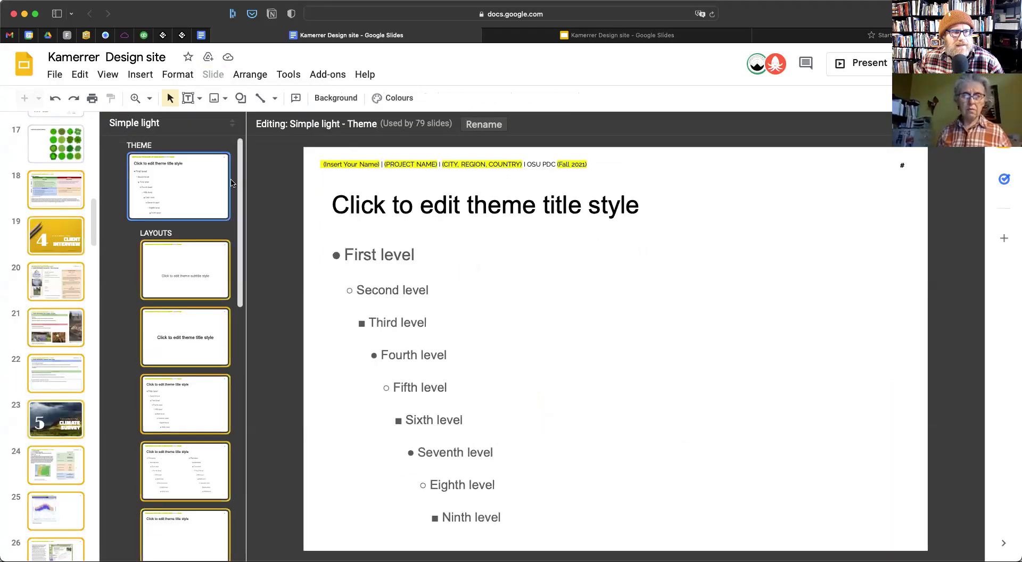
click(377, 164)
drag(382, 165, 312, 166)
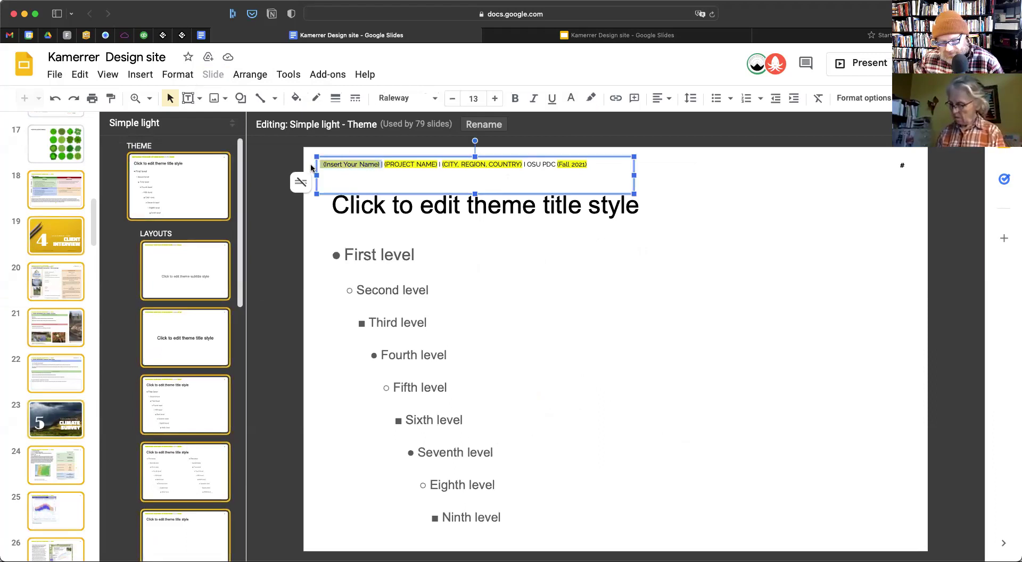
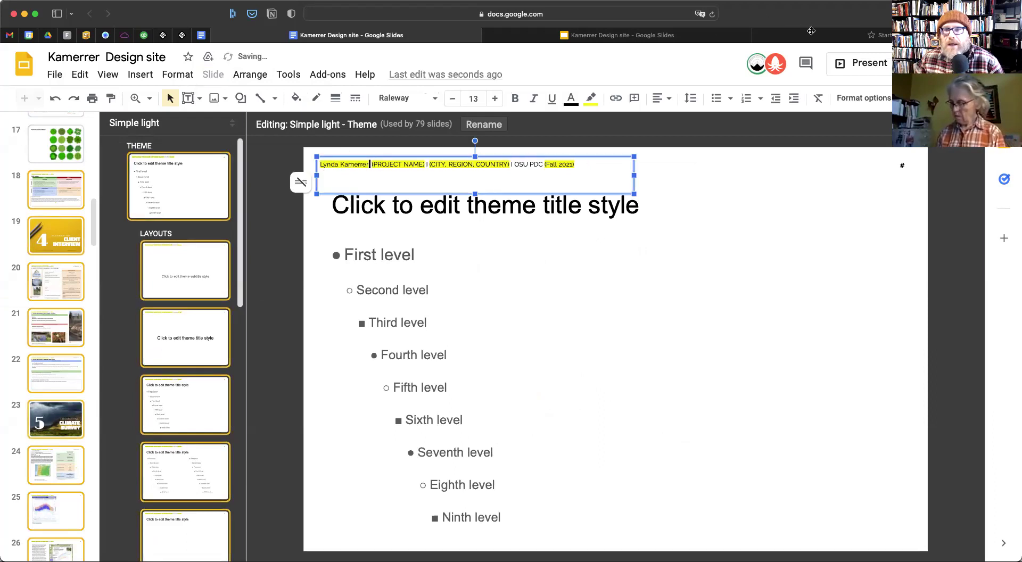
Copy the site name Banner Park from the second deck copy
click(690, 35)
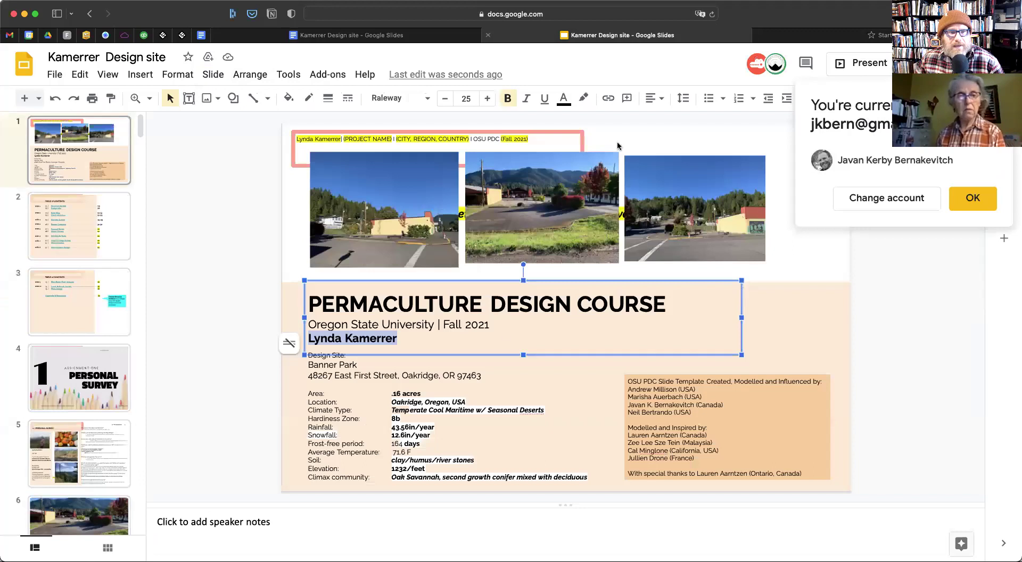
click(400, 378)
drag(360, 365, 309, 366)
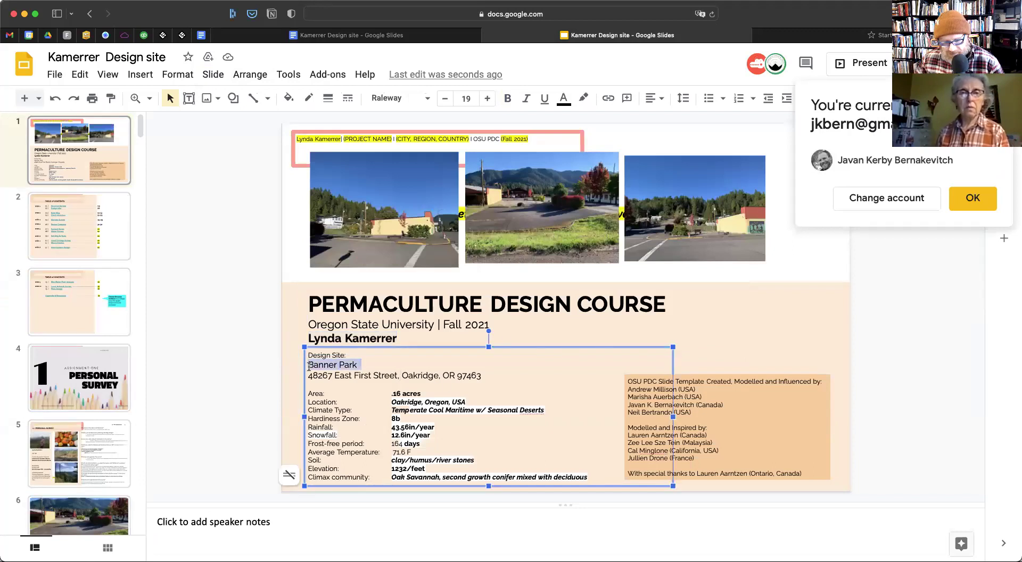
key(super+c)
key(super+t)
key(super+v)
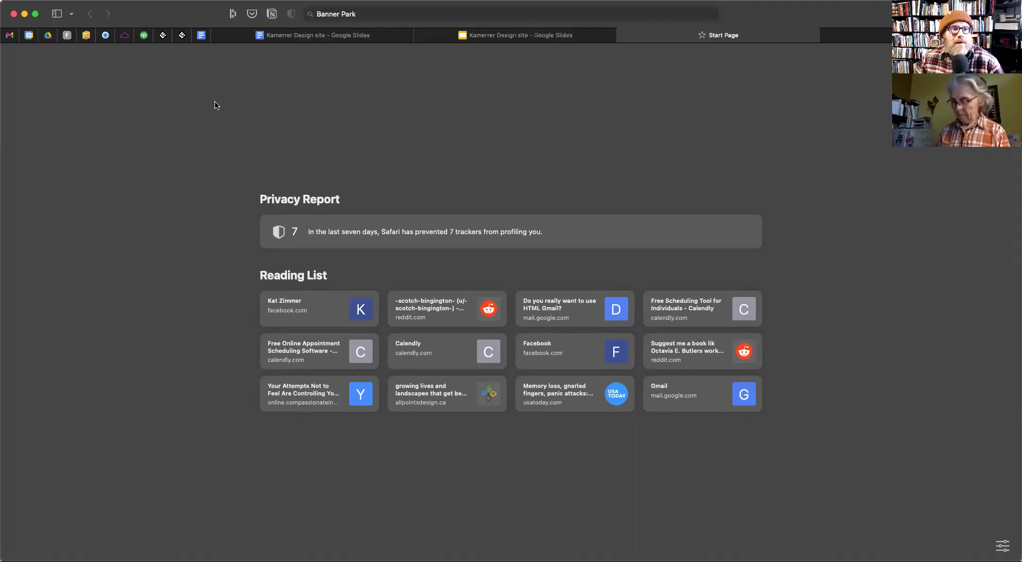
Paste Banner Park over the (PROJECT NAME) placeholder and remove the extra space
click(298, 35)
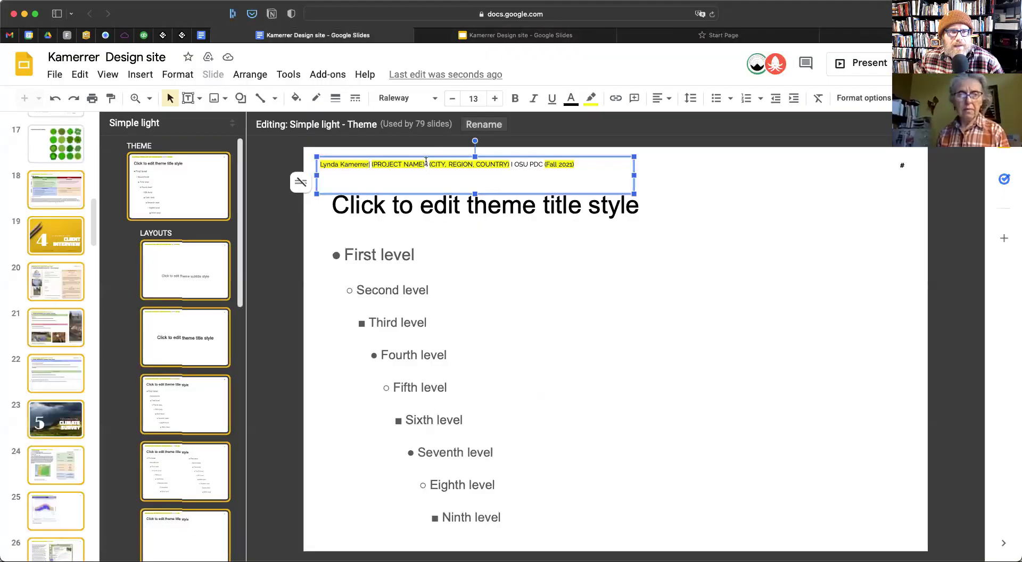
drag(424, 164, 373, 166)
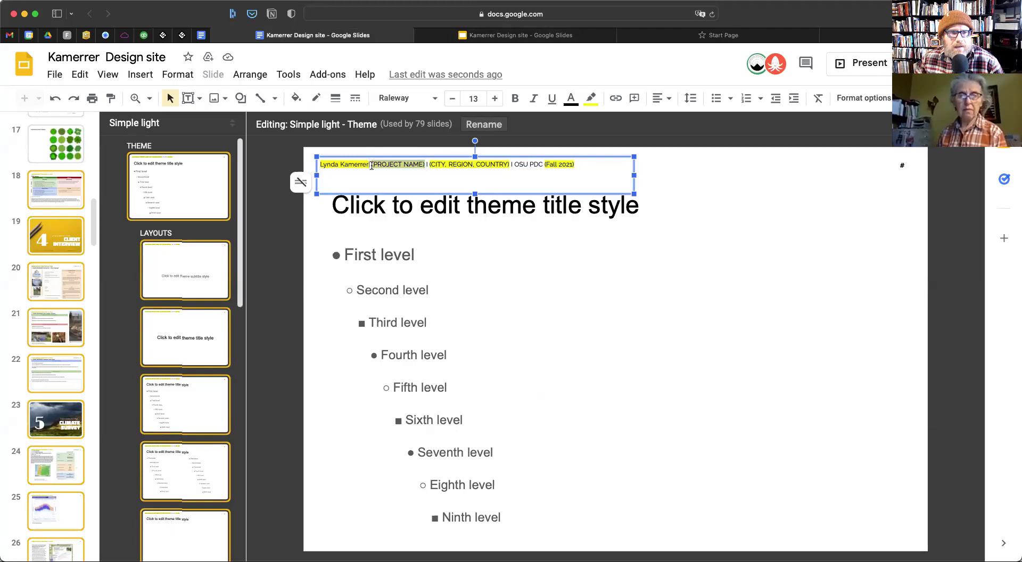
key(super+v)
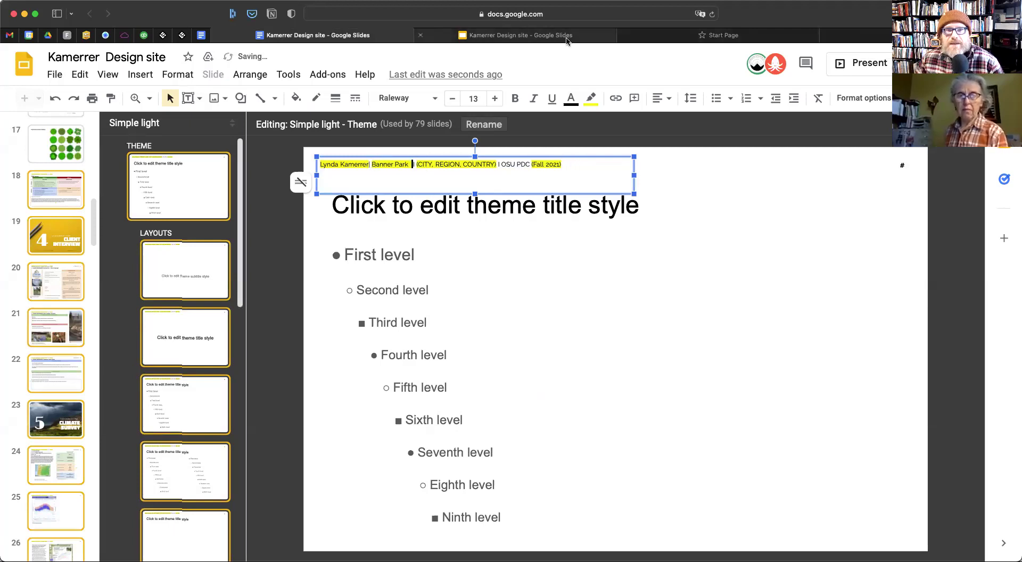
mouse_move(564, 39)
key(Delete)
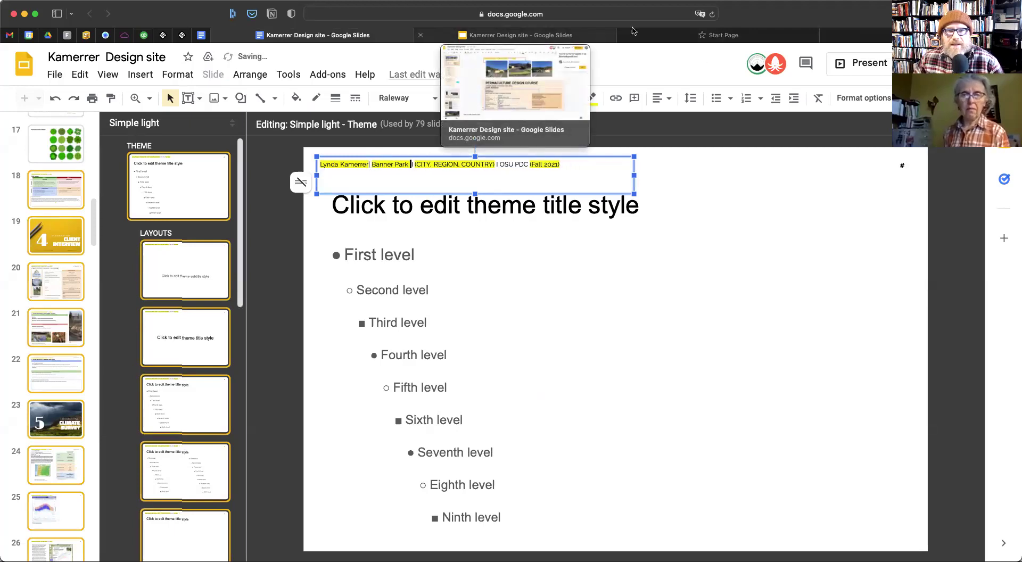
Copy the location Oakridge, Oregon, USA from the second deck copy
click(555, 37)
click(496, 385)
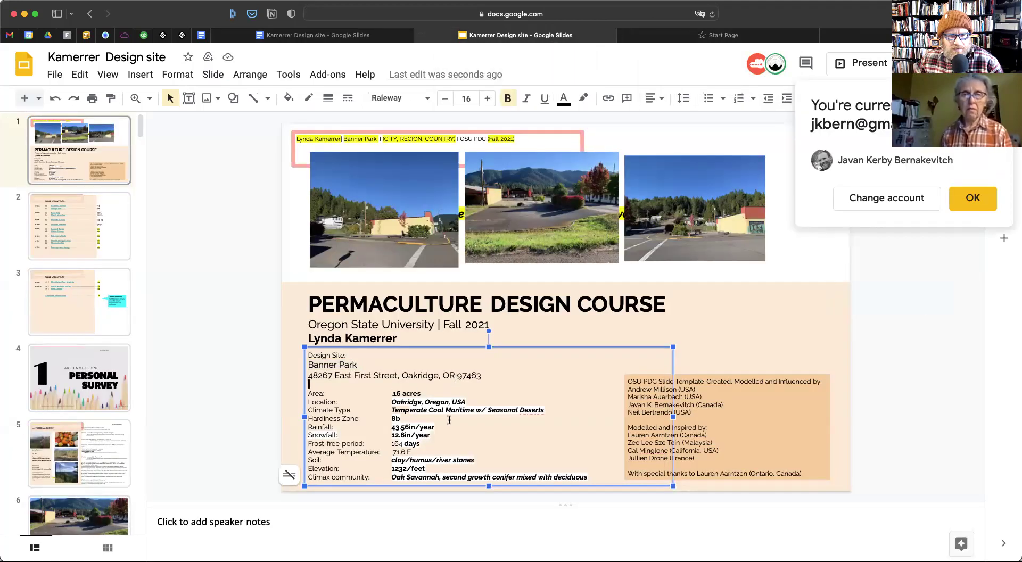
drag(467, 402, 386, 402)
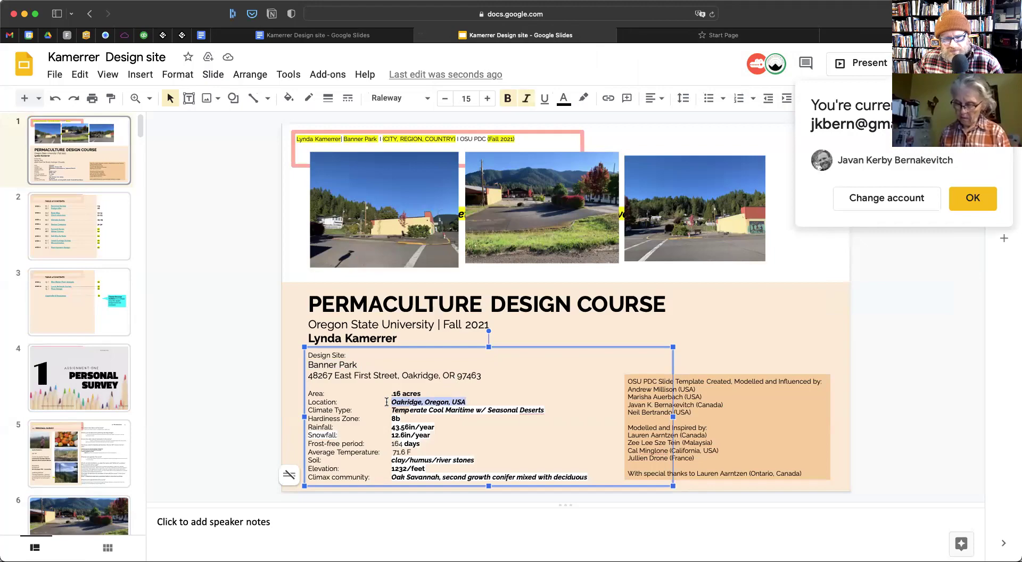
key(super+t)
key(super+v)
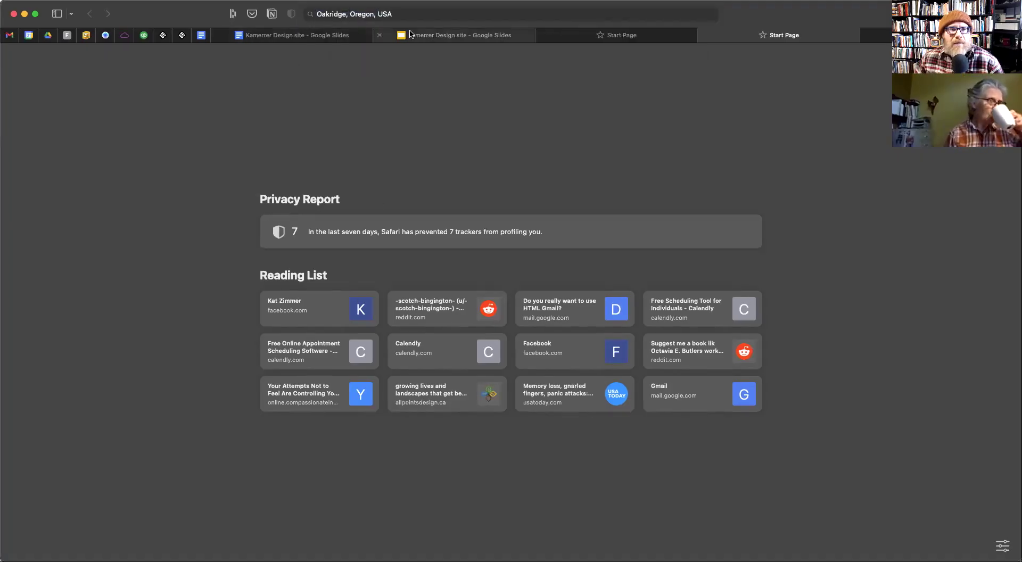
Paste Oakridge, Oregon, USA over the (CITY, REGION, COUNTRY) header placeholder
click(439, 36)
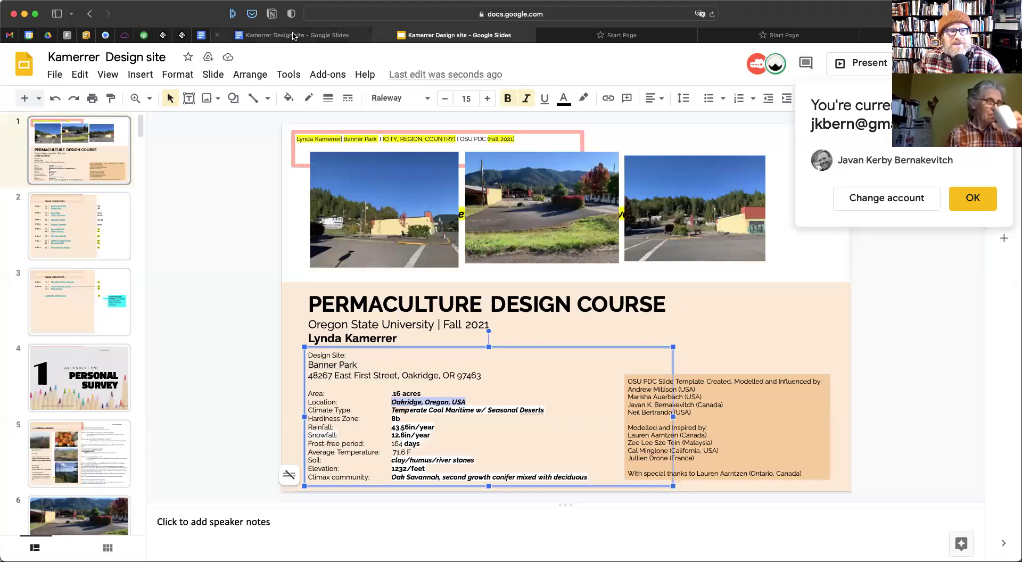
click(294, 36)
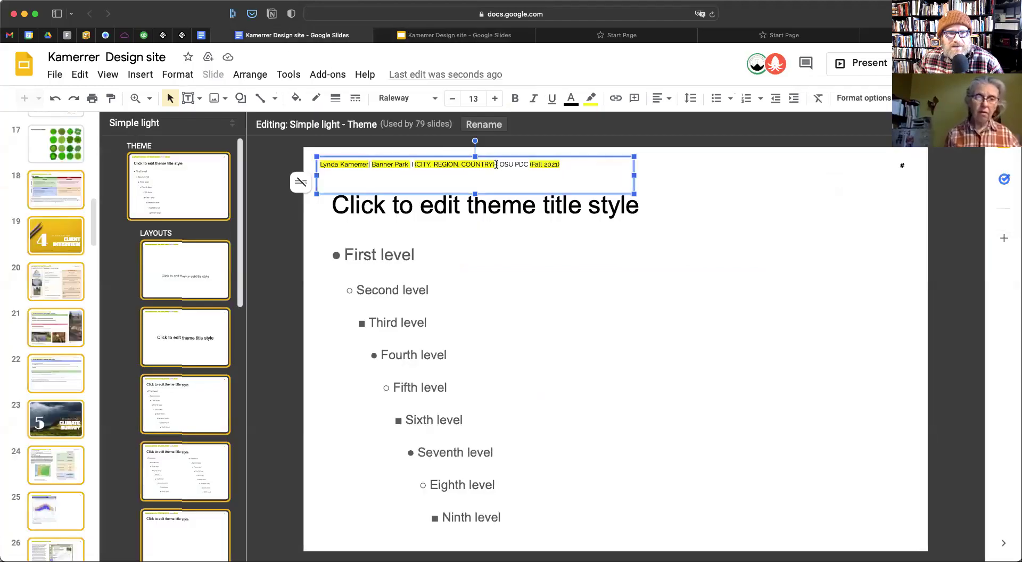
drag(495, 165, 413, 165)
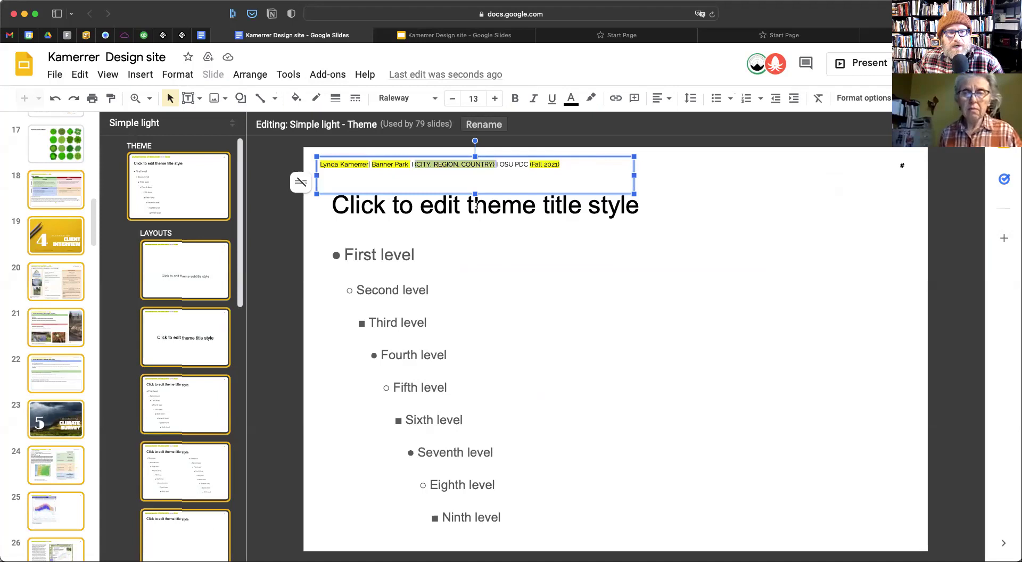
key(super+v)
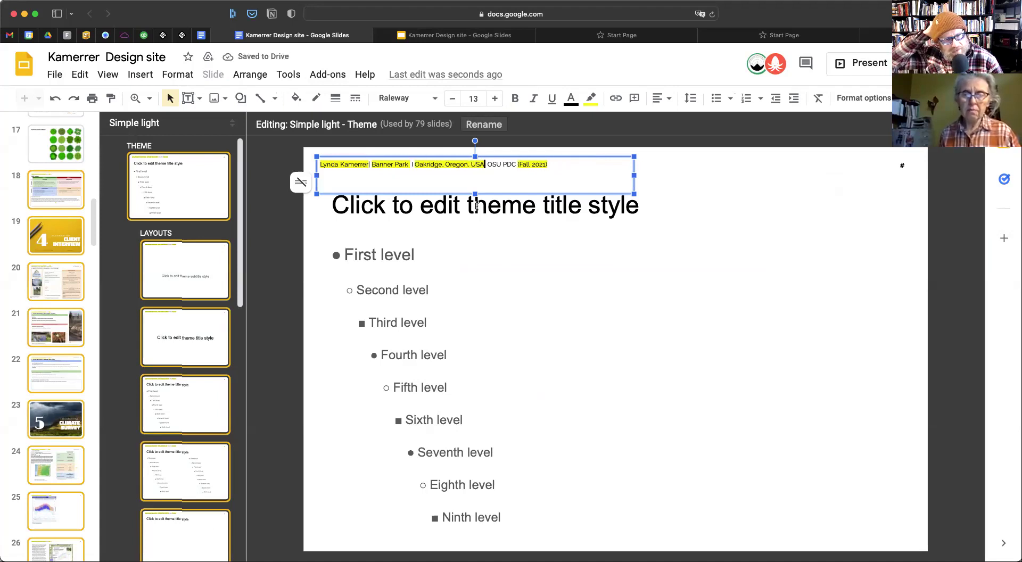
Copy the location text again via right-click and return to the theme editor tab
click(461, 37)
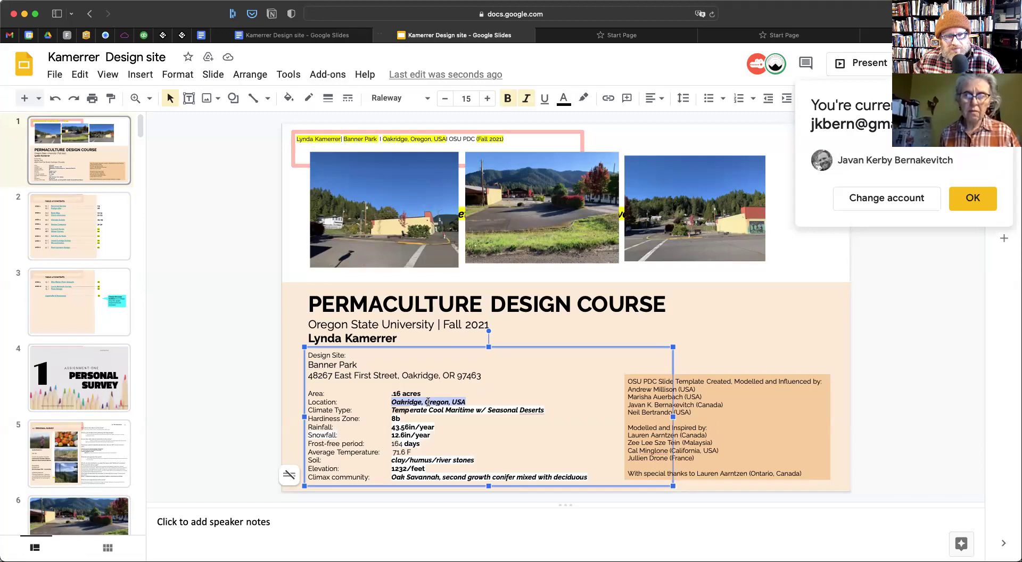
right_click(428, 402)
click(463, 106)
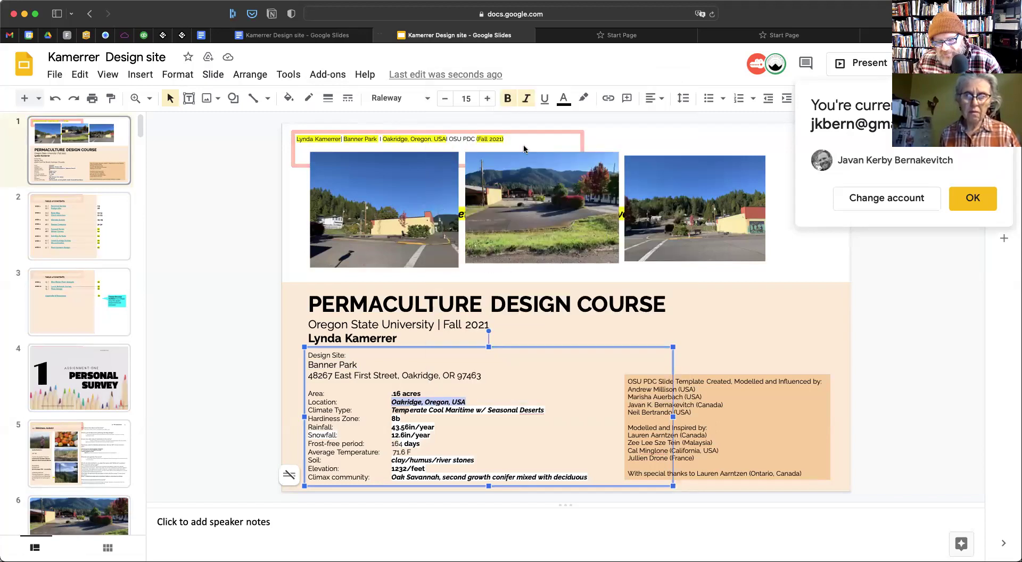
key(super+t)
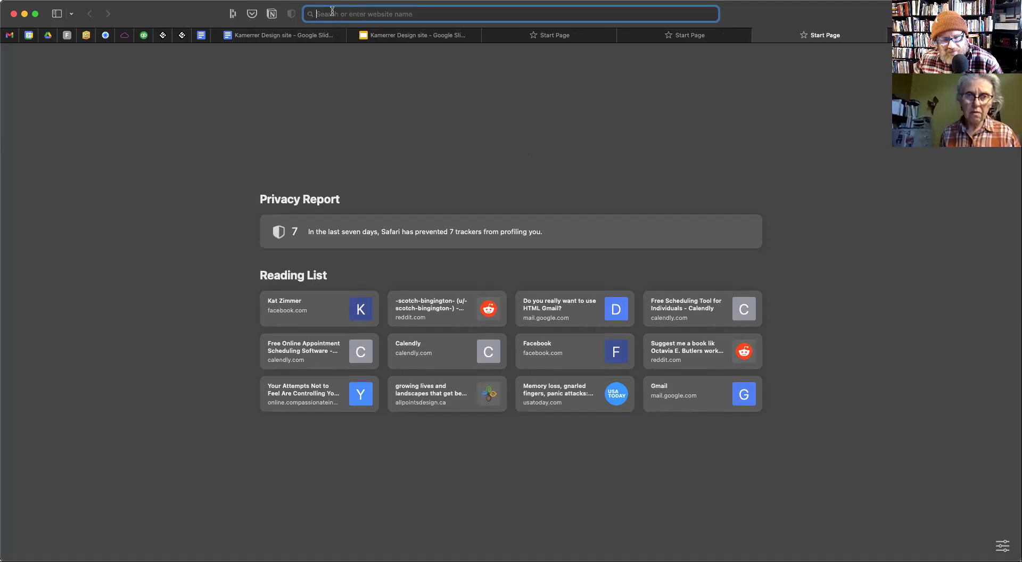
key(super+v)
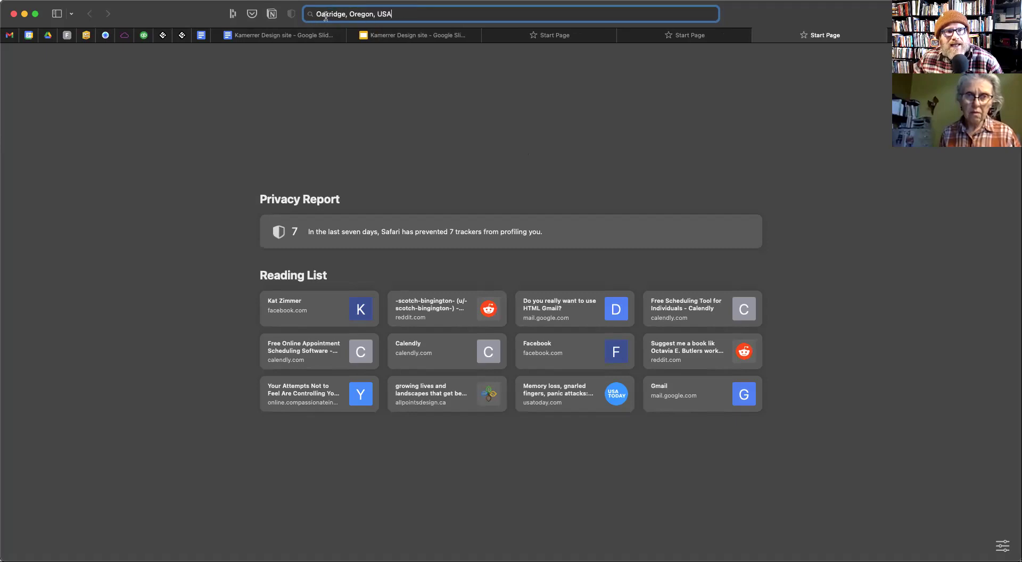
key(super+a)
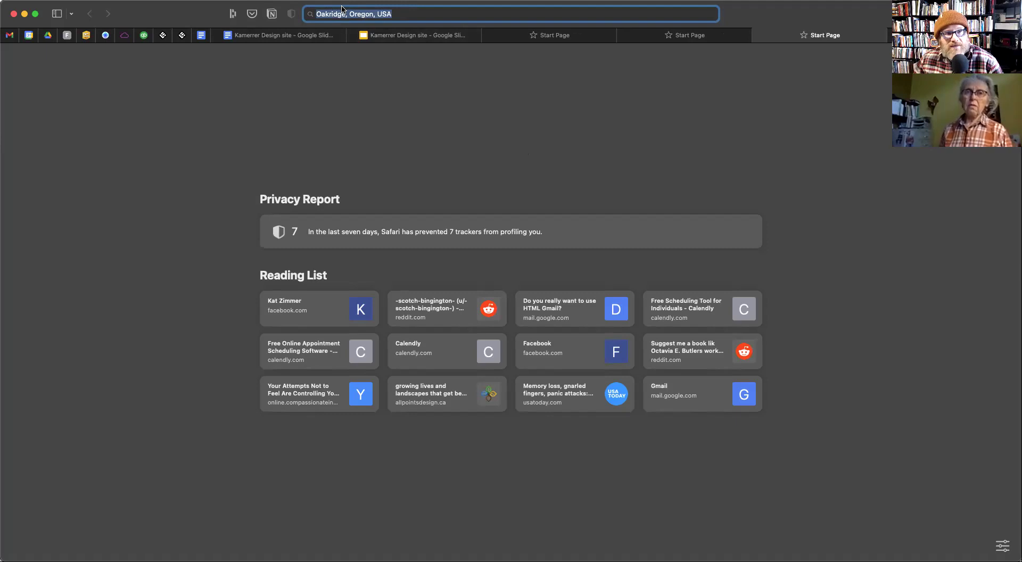
click(389, 35)
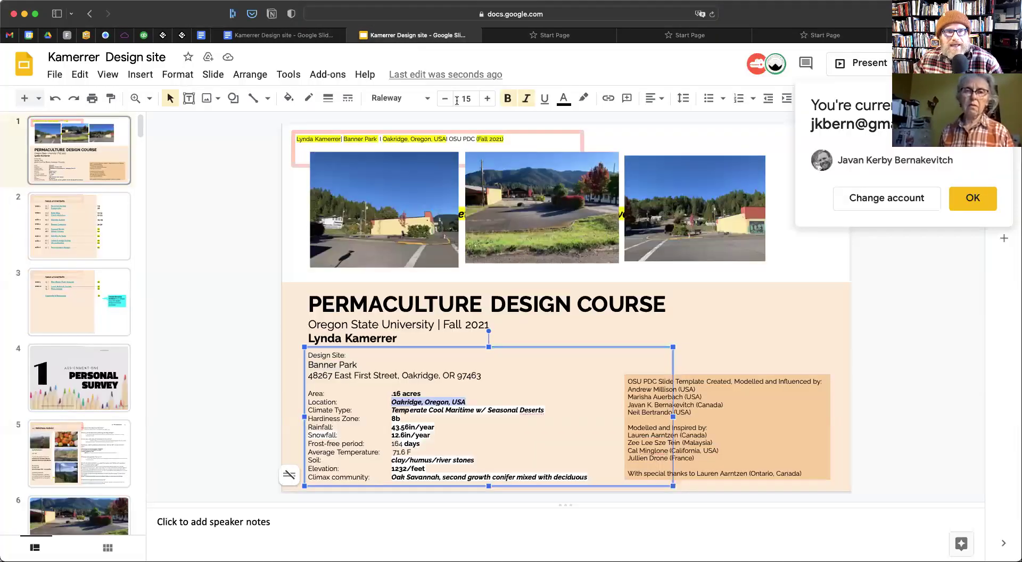
click(299, 37)
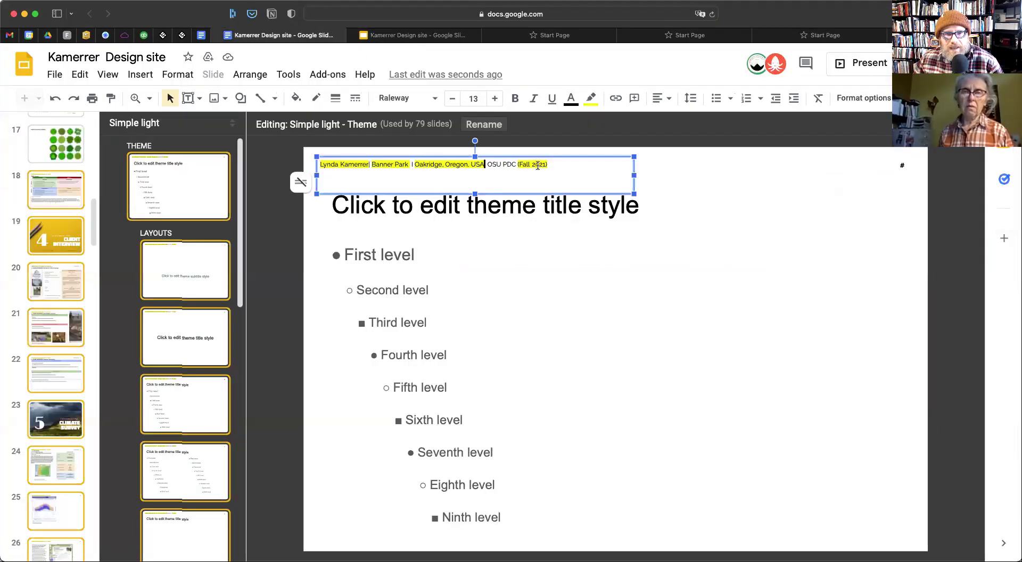
Replace (Fall 2021) at the header's end with PRO Fall 2021
drag(517, 164, 580, 163)
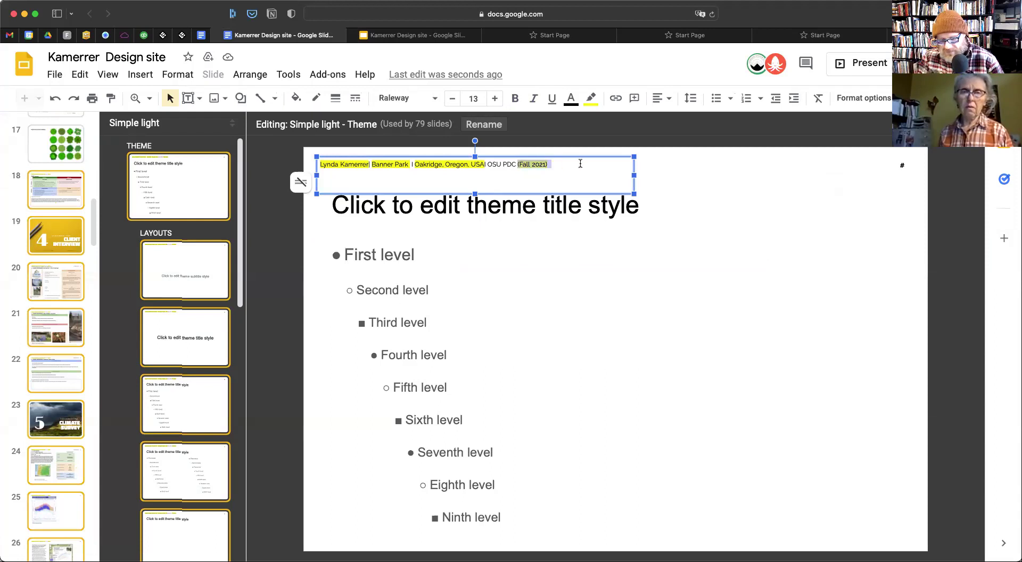
text(PRO)
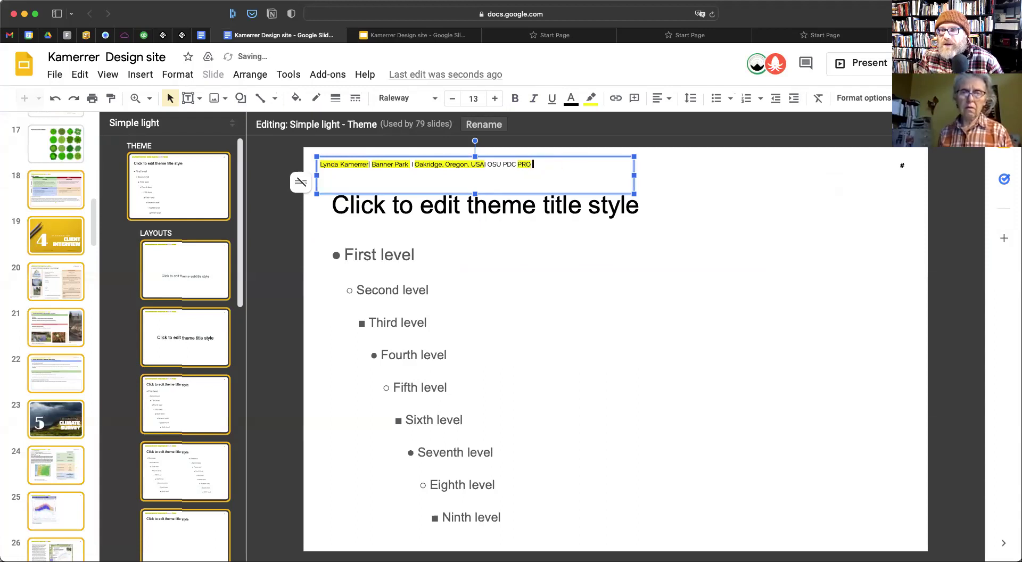
text( Fall)
key(BackSpace)
key(BackSpace)
text(ll 2021)
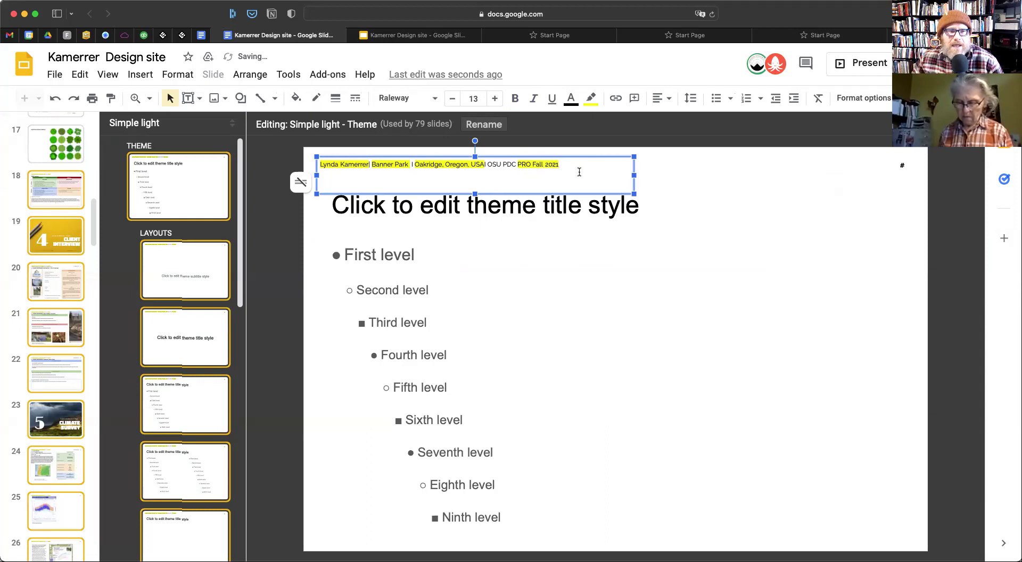
Set the header line's highlight colour to Transparent
key(alt+shift+Left)
key(alt+shift+Left)
key(alt+shift+Left)
key(alt+shift+Left)
key(alt+shift+Left)
key(alt+shift+Left)
key(alt+shift+Left)
key(alt+shift+Left)
key(alt+shift+Left)
key(alt+shift+Left)
key(alt+shift+Left)
key(alt+shift+Left)
key(alt+shift+Left)
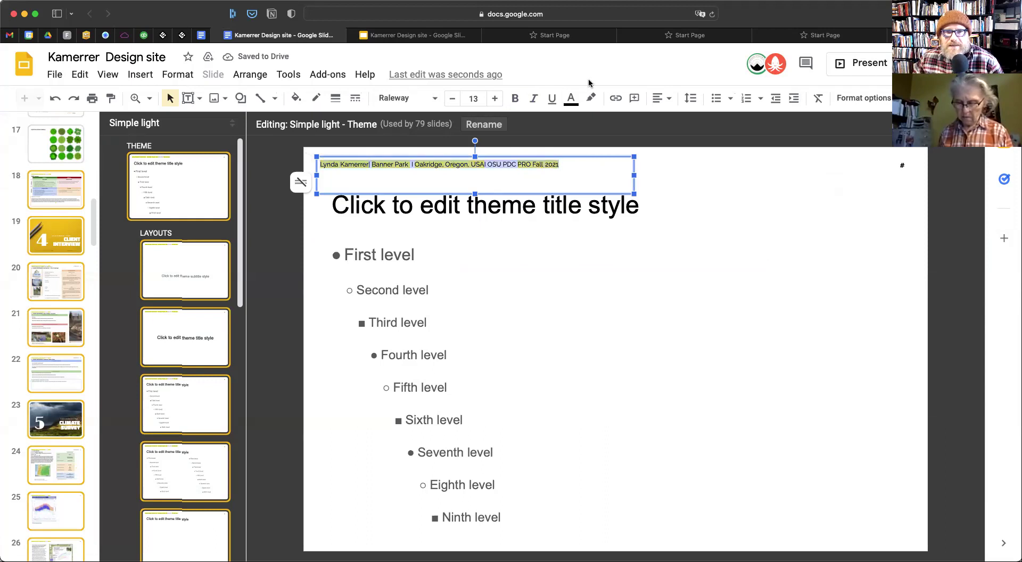
click(591, 98)
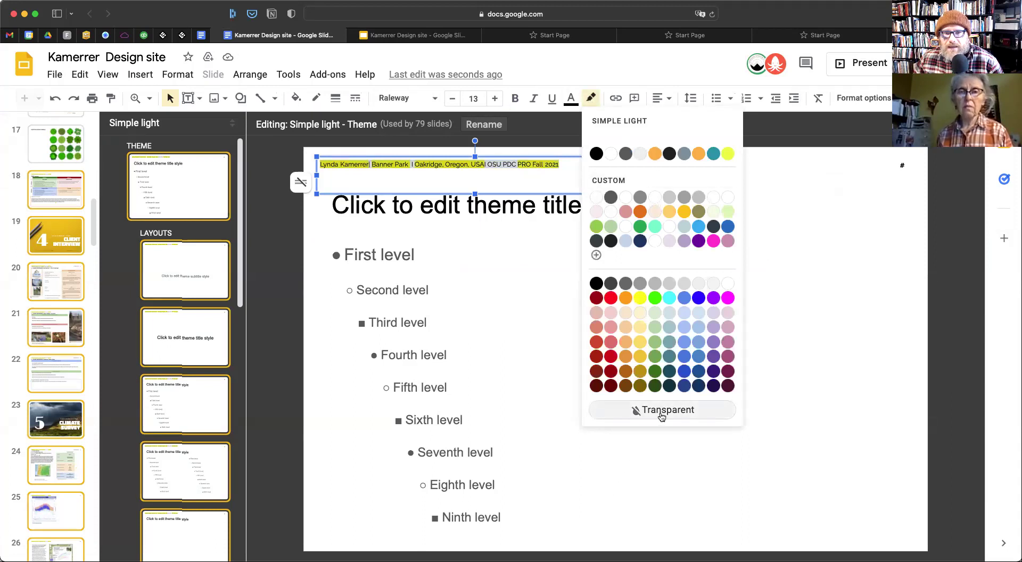
click(611, 153)
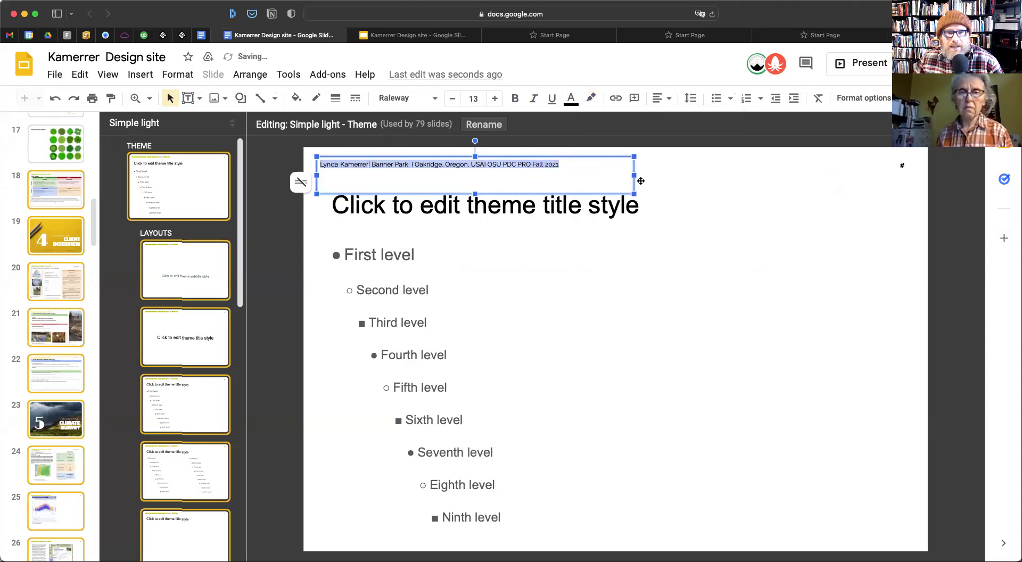
click(669, 171)
Remove the extra space after Park and even out the separator spacing
click(484, 164)
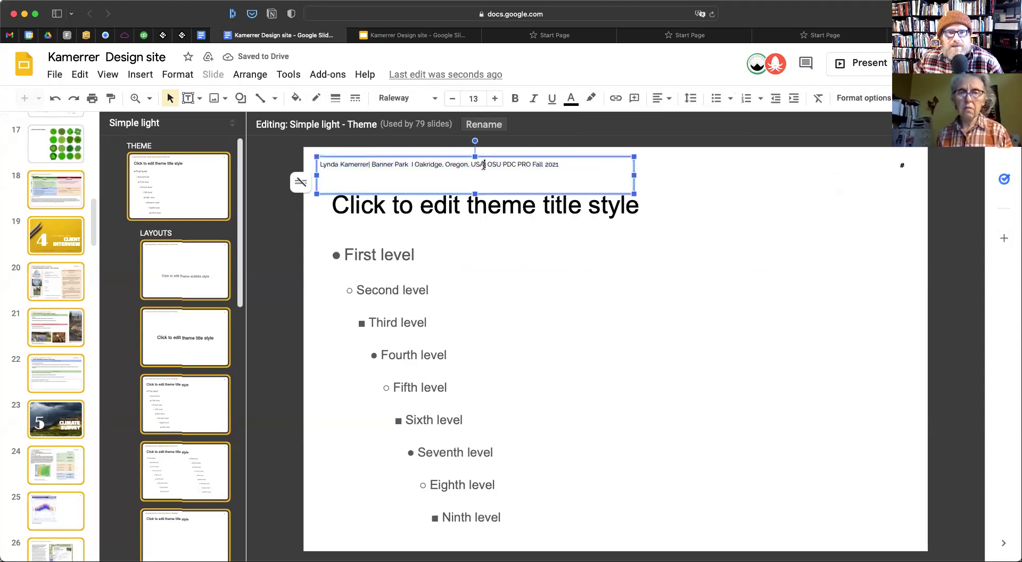
click(407, 161)
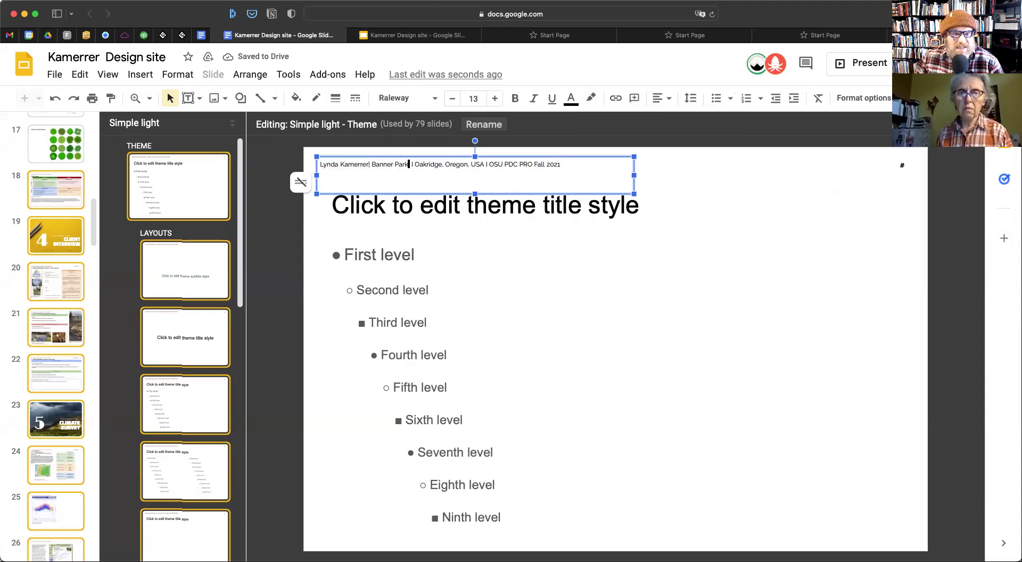
key(BackSpace)
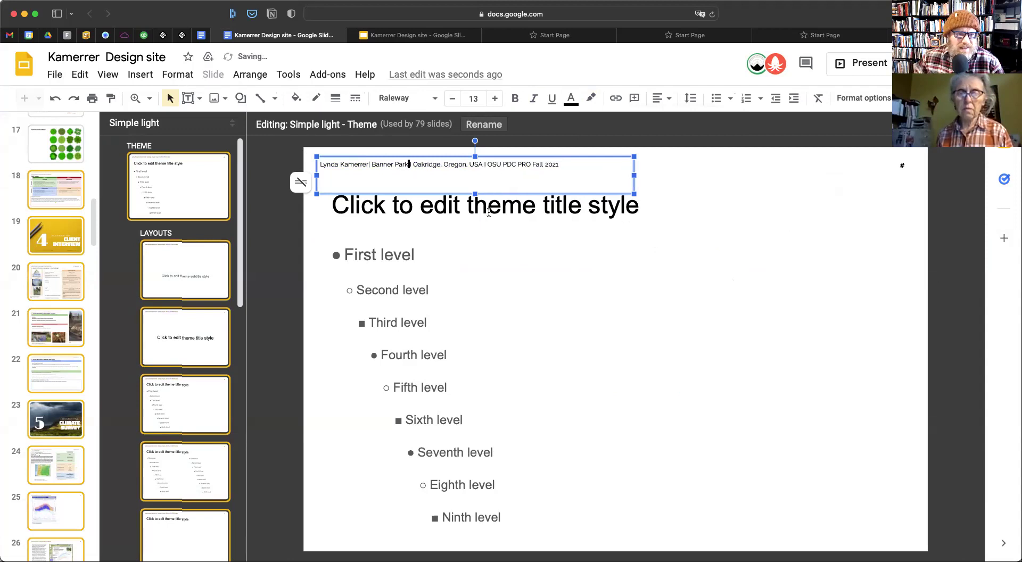
click(367, 166)
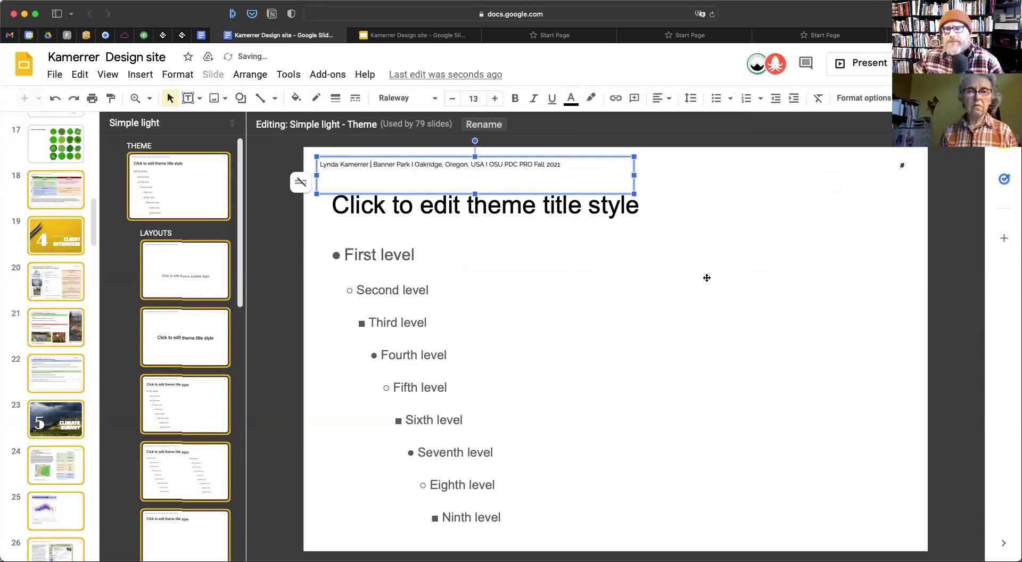
click(821, 253)
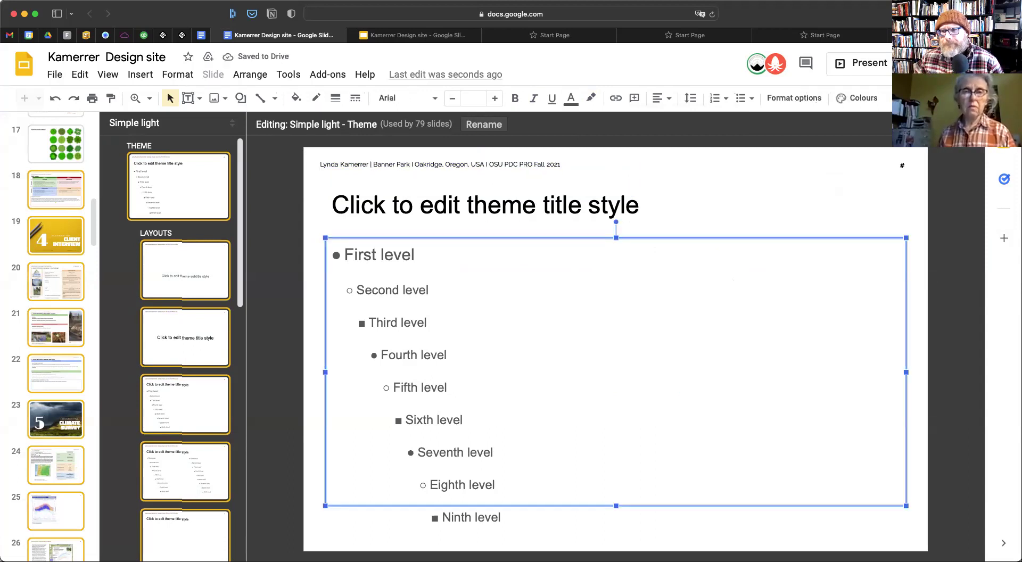
click(970, 153)
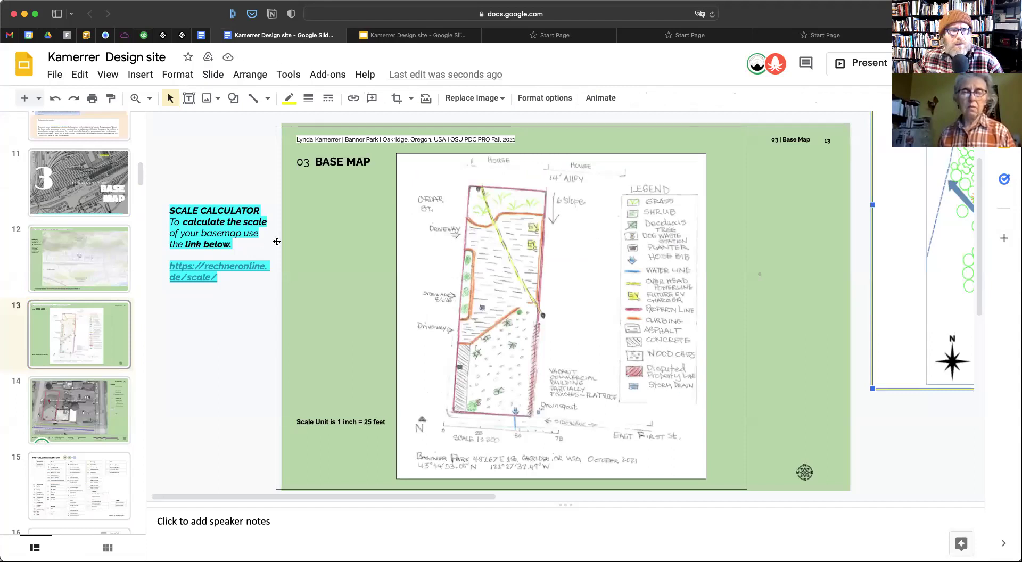
scroll(85, 269, up, 15)
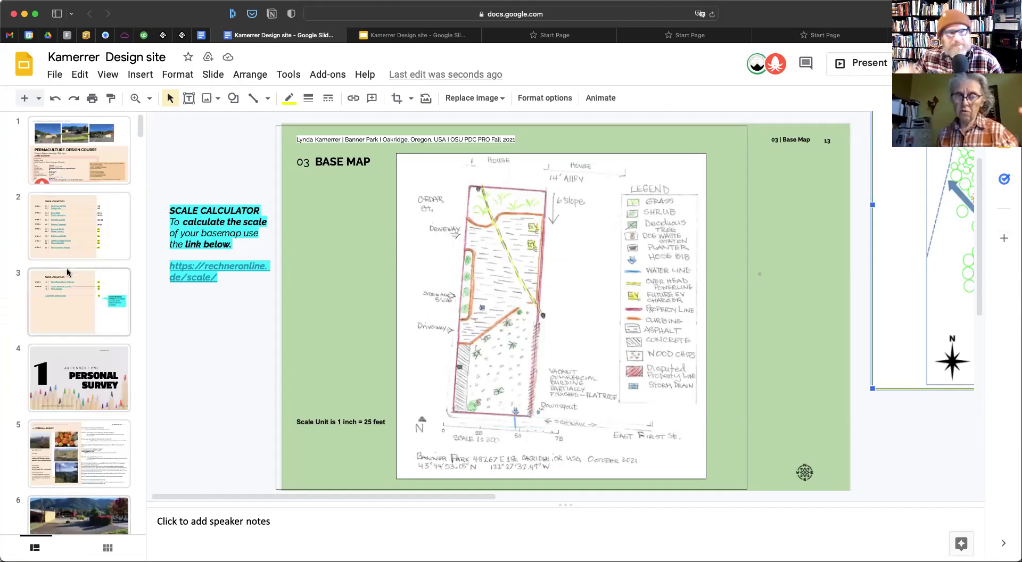
scroll(74, 319, down, 15)
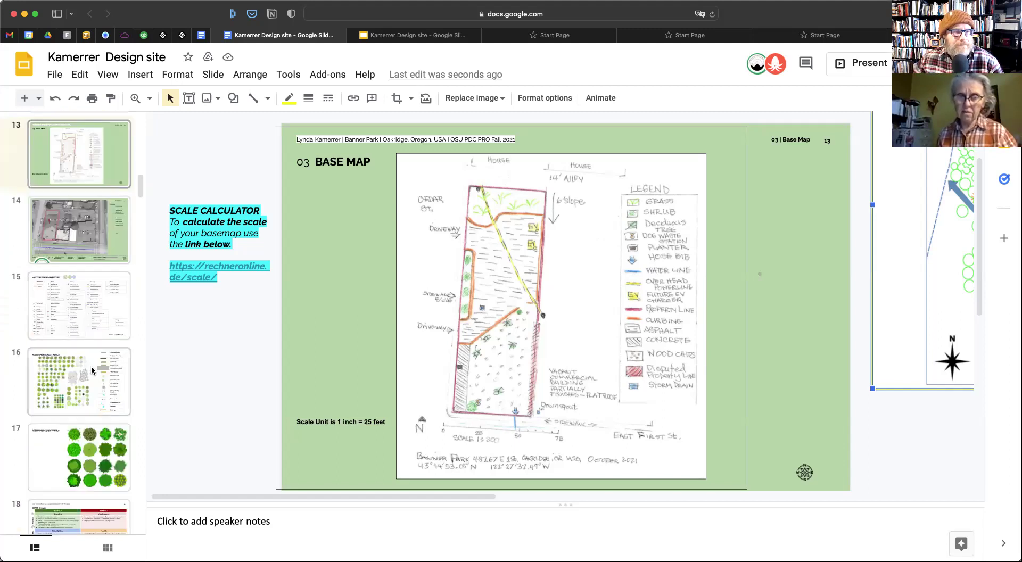
click(91, 365)
scroll(91, 370, down, 5)
click(94, 401)
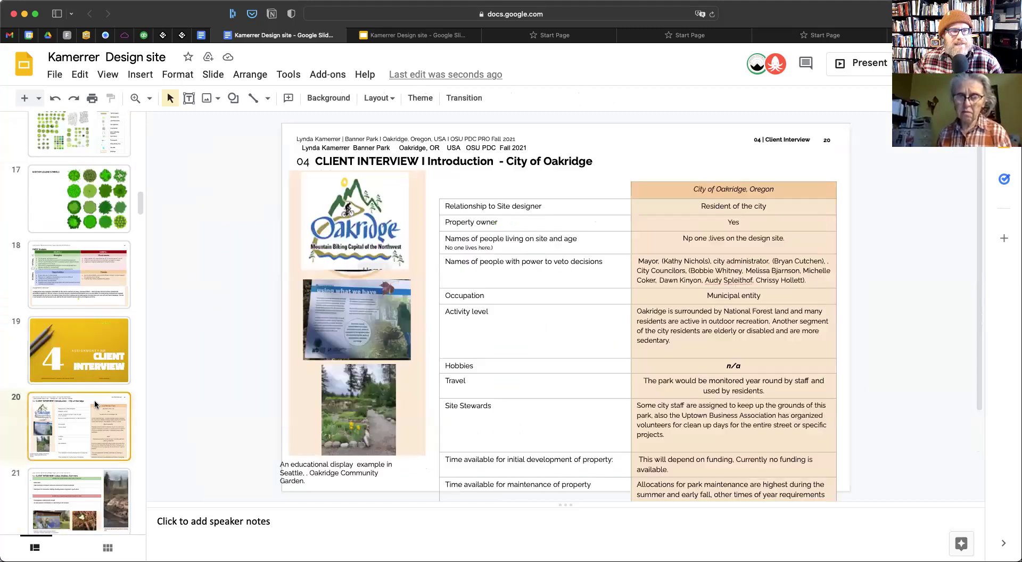
scroll(94, 400, down, 6)
click(91, 410)
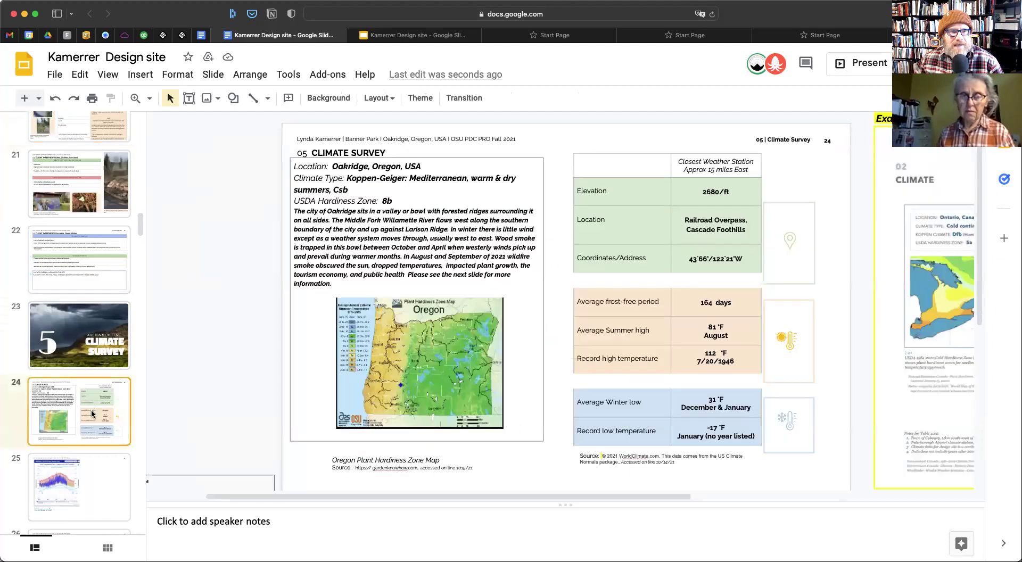
scroll(84, 422, down, 5)
click(84, 422)
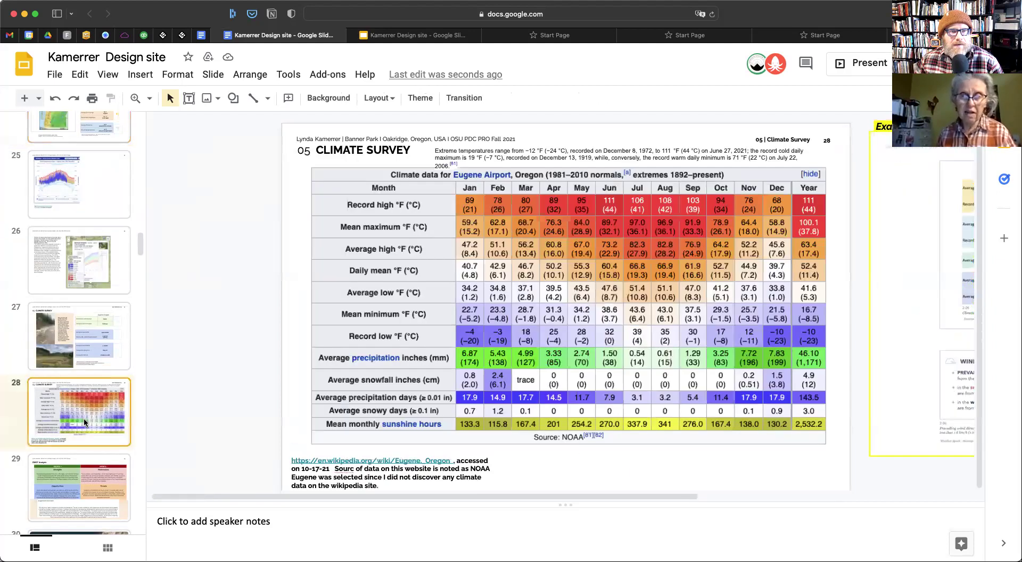
scroll(84, 418, up, 5)
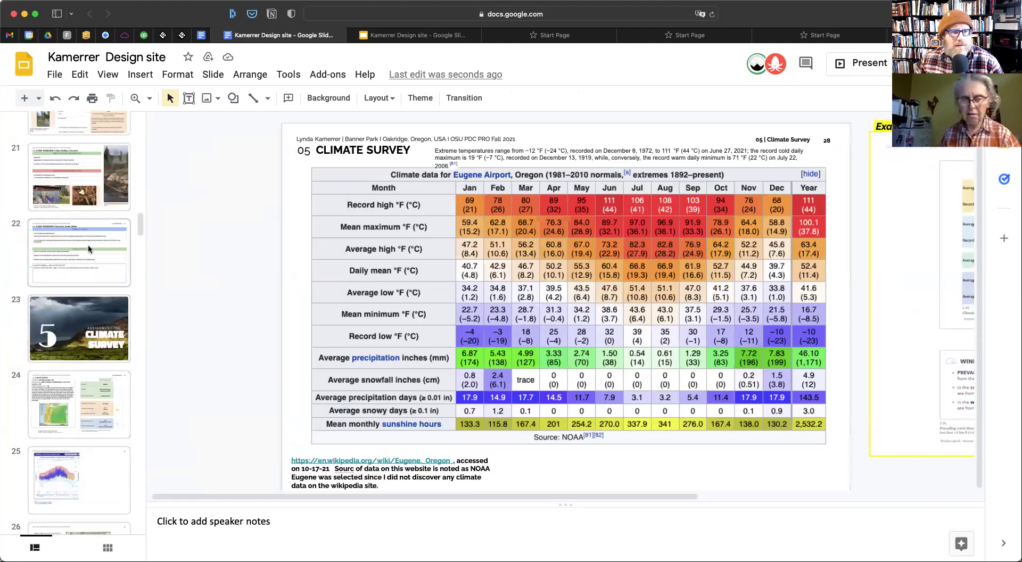
click(89, 249)
click(68, 194)
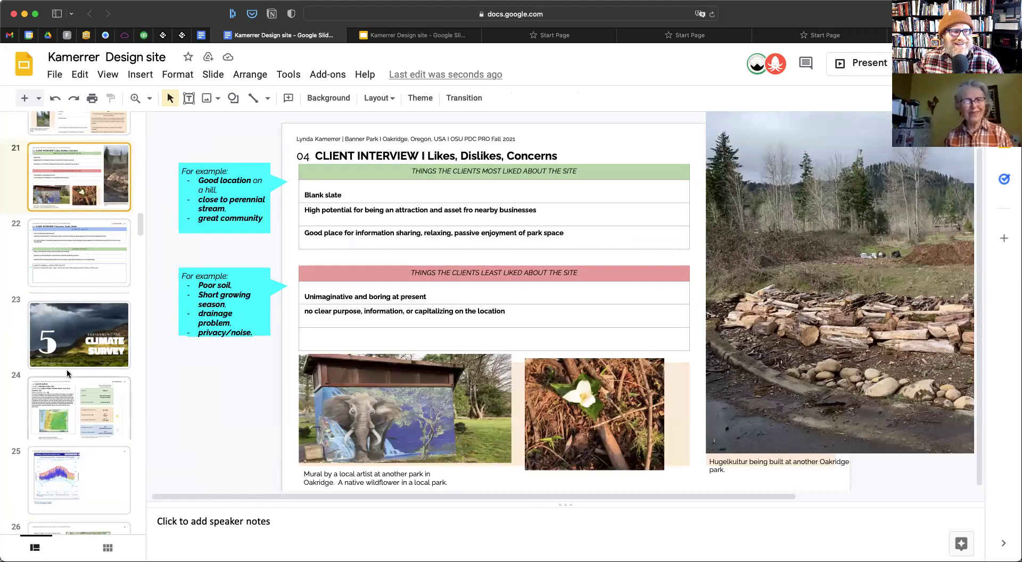
scroll(68, 374, up, 2)
scroll(66, 377, down, 6)
scroll(65, 376, down, 5)
scroll(65, 376, up, 6)
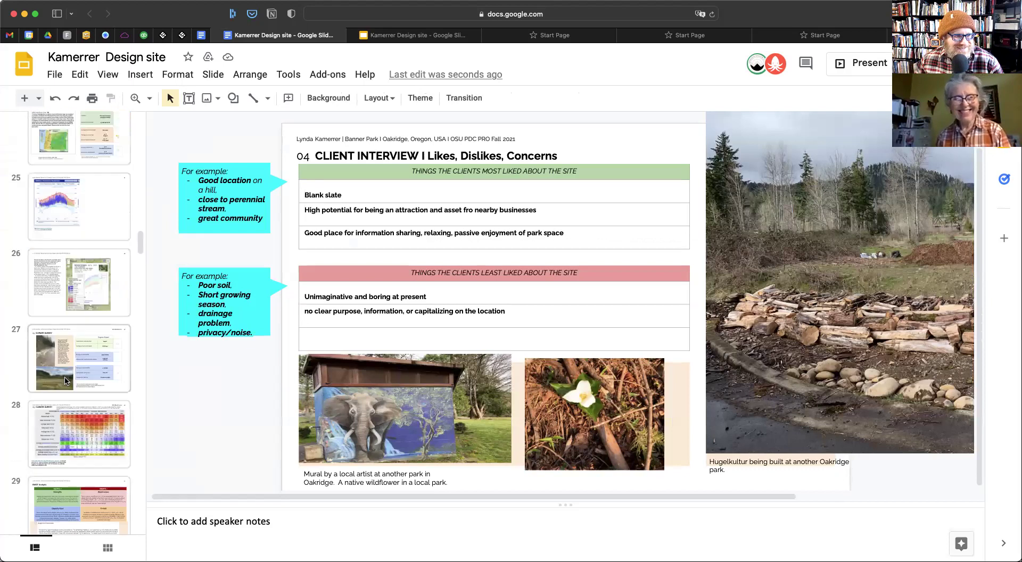
scroll(65, 379, up, 3)
scroll(69, 374, up, 4)
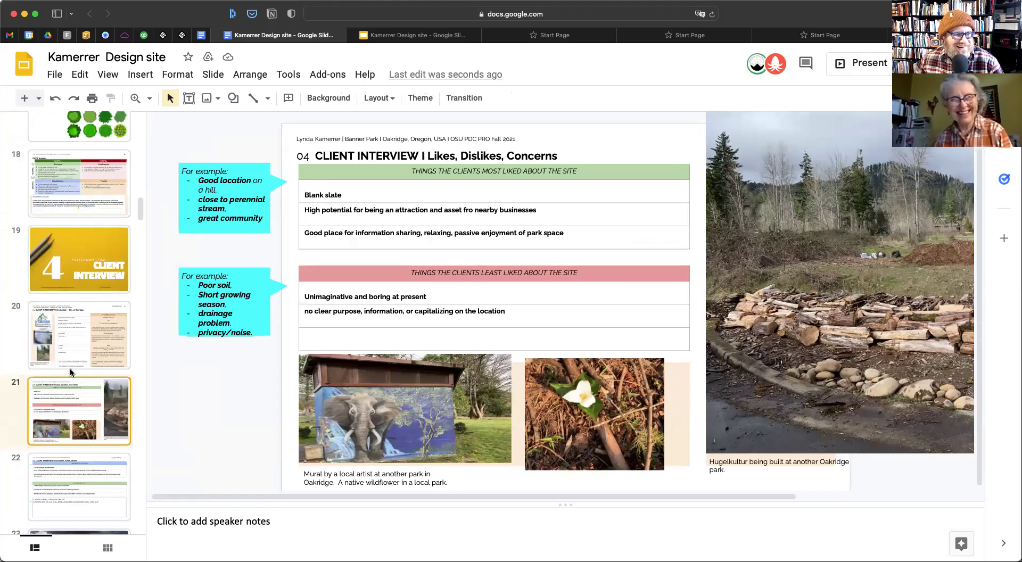
click(73, 343)
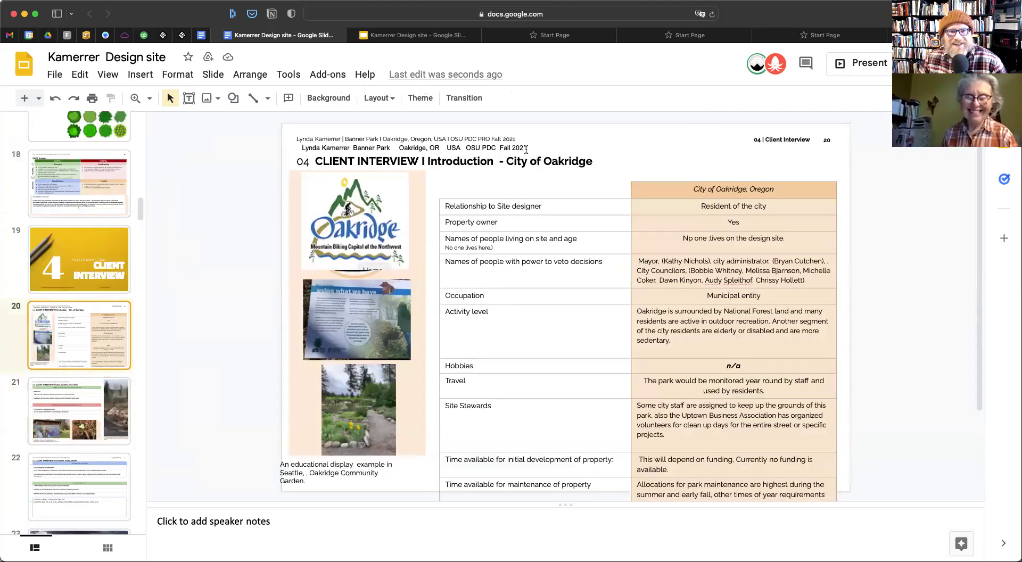
click(526, 150)
key(Delete)
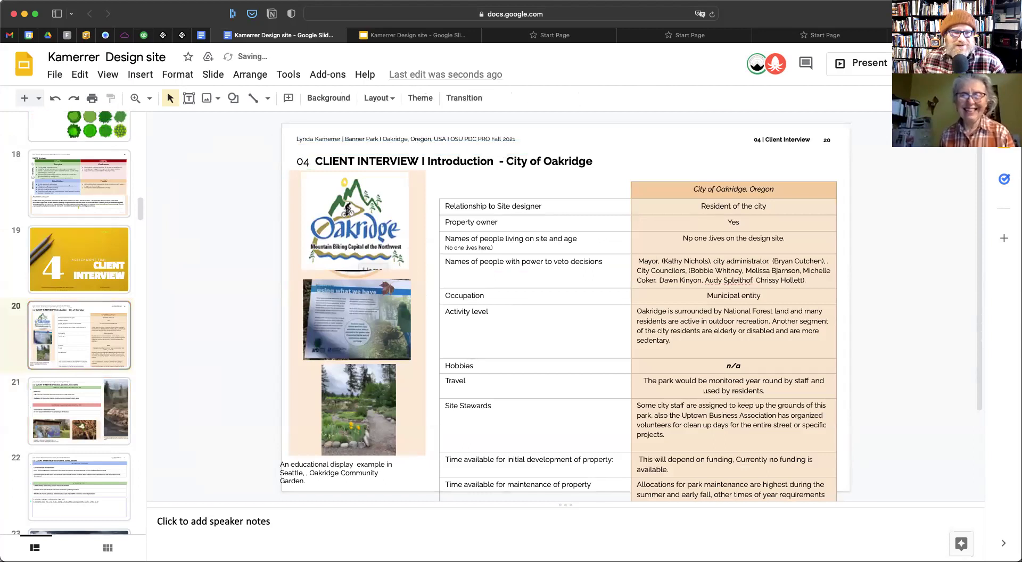
click(61, 406)
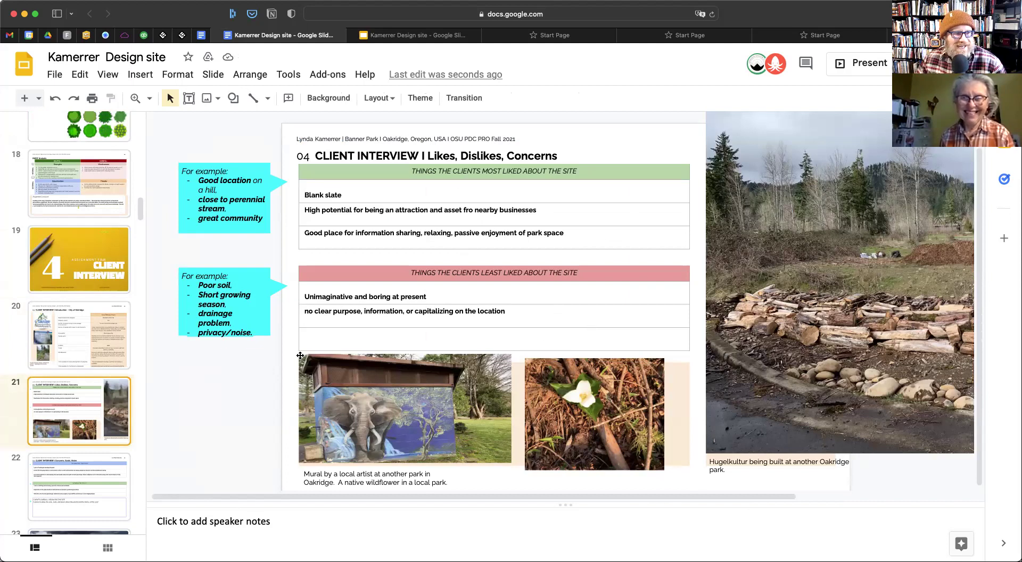
scroll(96, 367, down, 5)
scroll(101, 368, up, 4)
scroll(104, 367, up, 10)
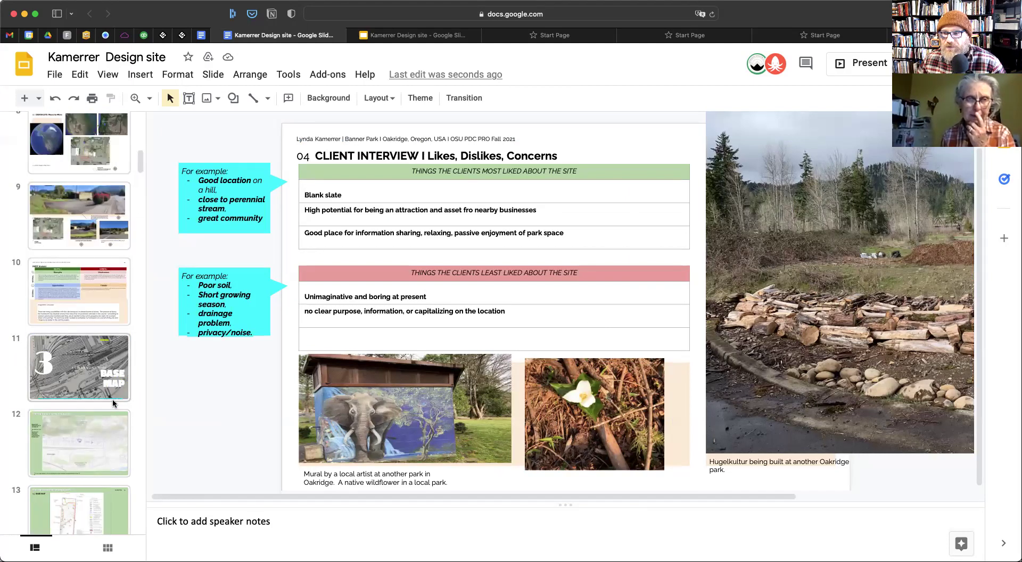
scroll(113, 403, up, 7)
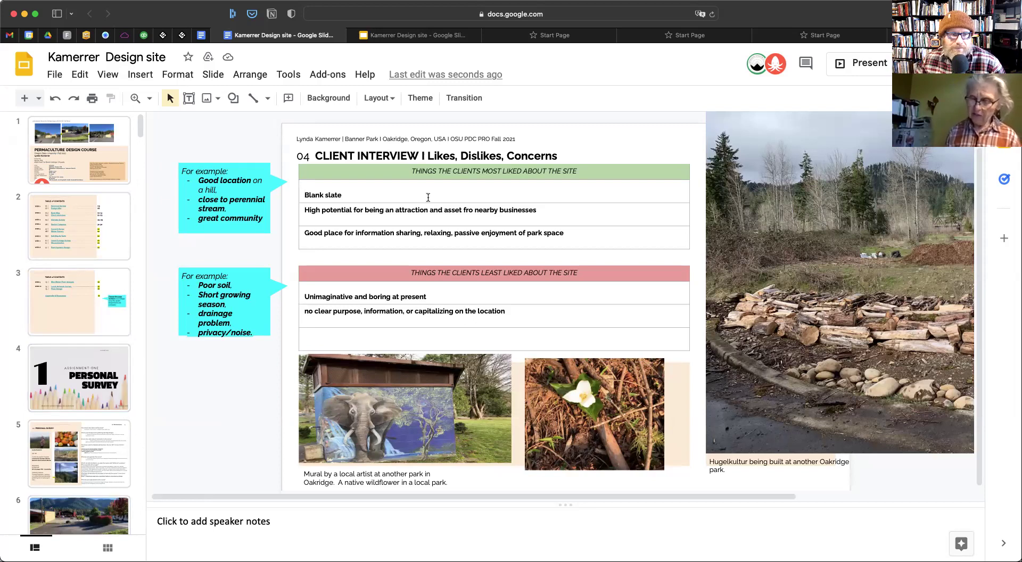
Vertically centre the text in the three rows of the liked table
drag(369, 188, 442, 240)
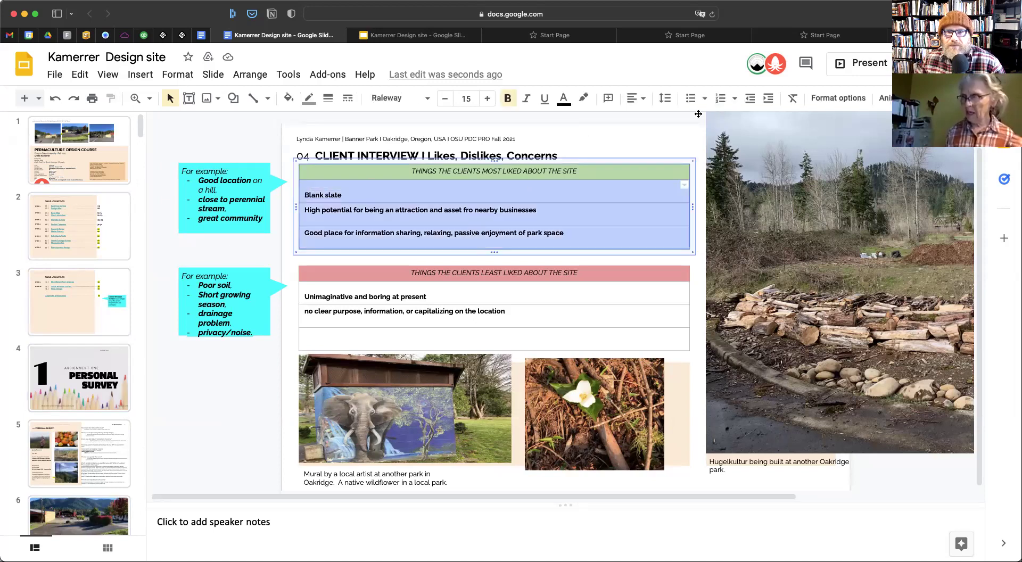
click(636, 98)
click(642, 98)
click(643, 98)
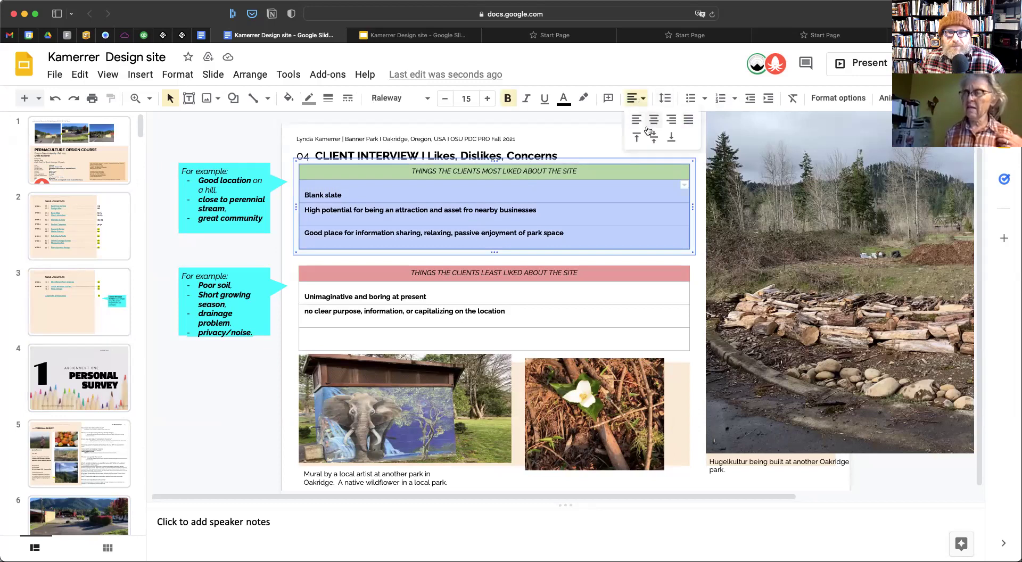
click(654, 137)
click(345, 189)
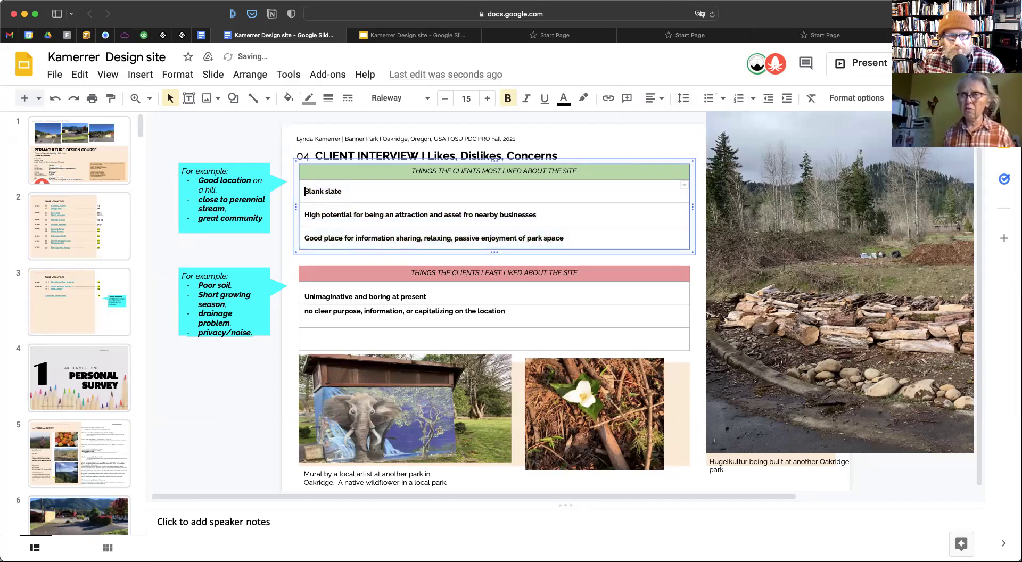
Vertically centre the text in the first two rows of the least-liked table
drag(342, 291, 495, 318)
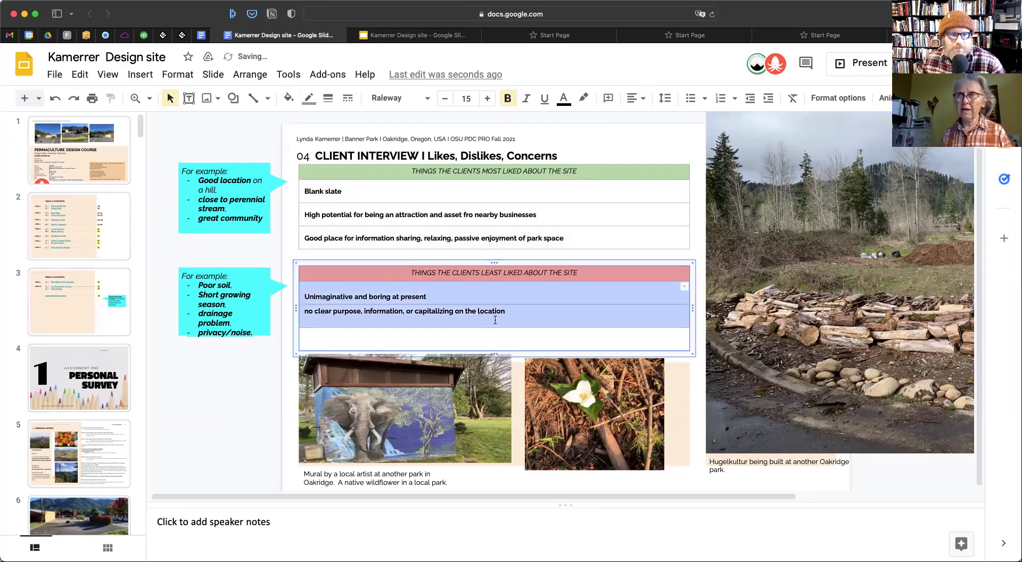
click(636, 98)
click(639, 98)
click(641, 99)
click(653, 137)
click(525, 338)
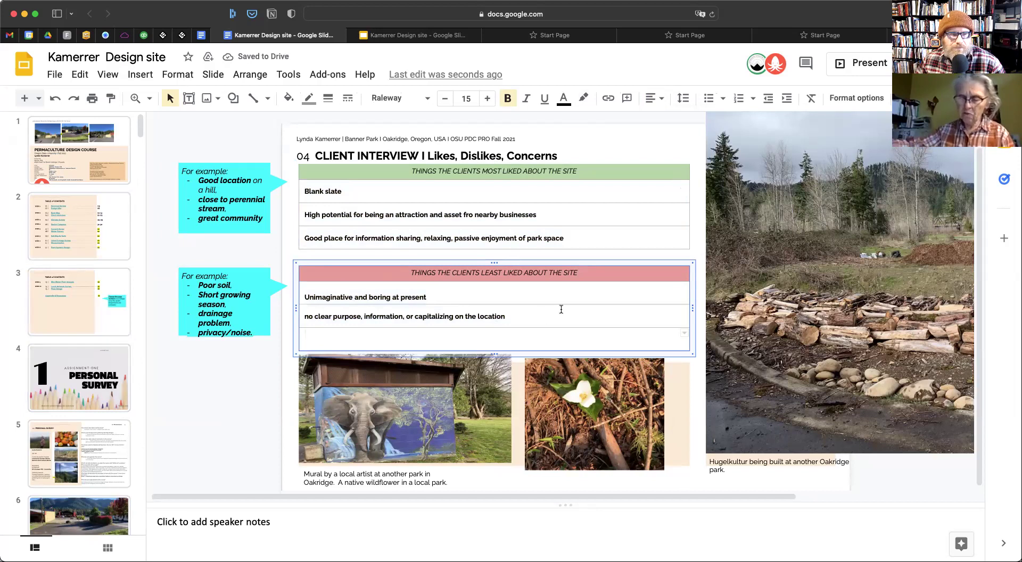
Go to slide 13, the Base Map slide
scroll(58, 330, down, 5)
scroll(59, 334, down, 10)
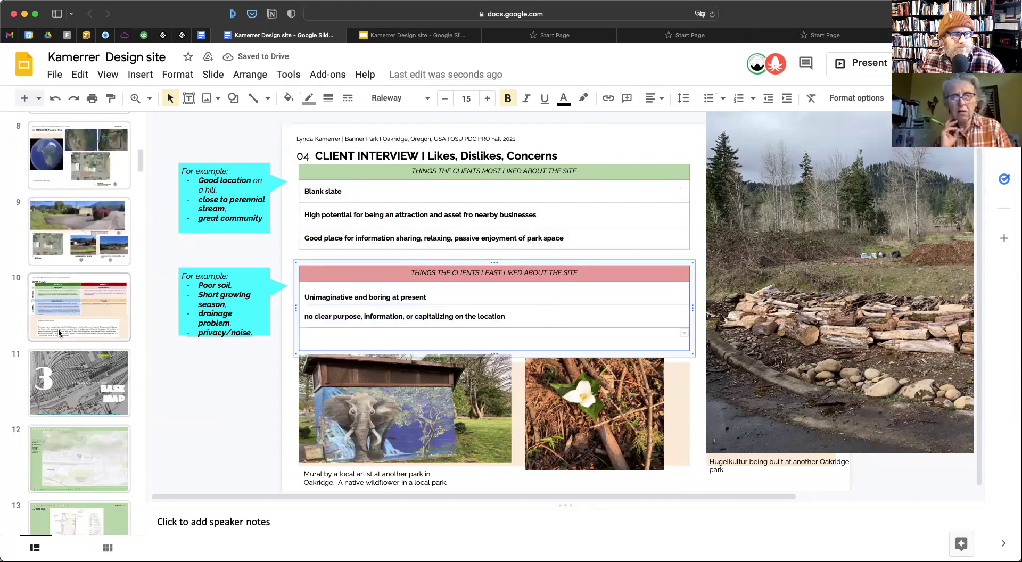
click(66, 288)
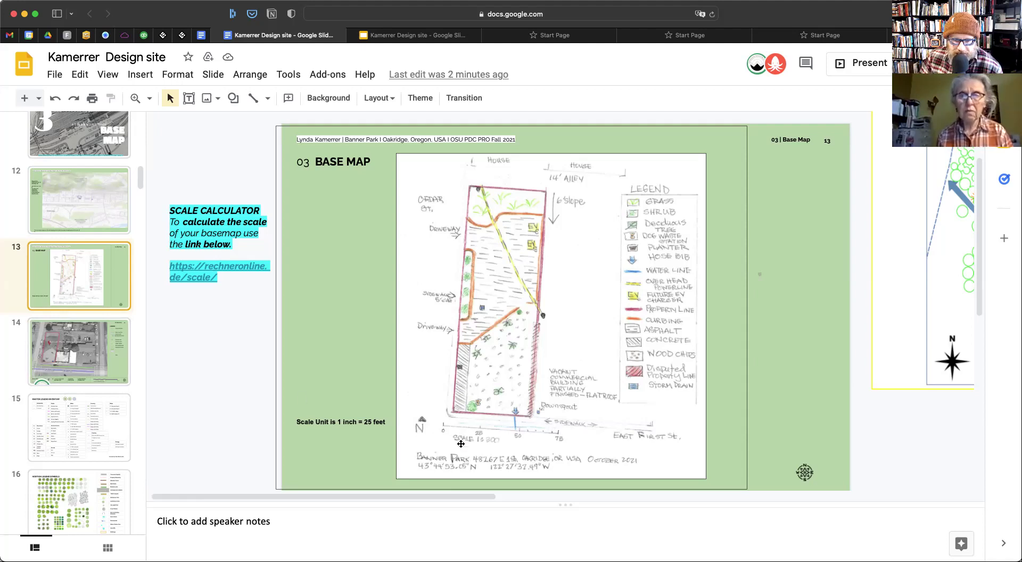
Zoom in on the Base Map slide to look closely at the hand-drawn map
click(149, 98)
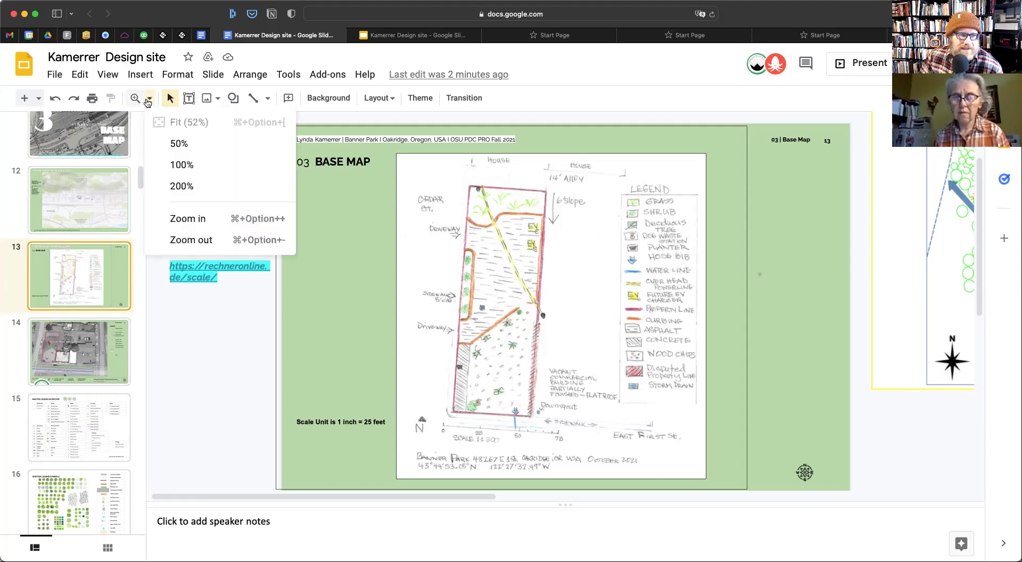
click(177, 223)
scroll(563, 350, down, 9)
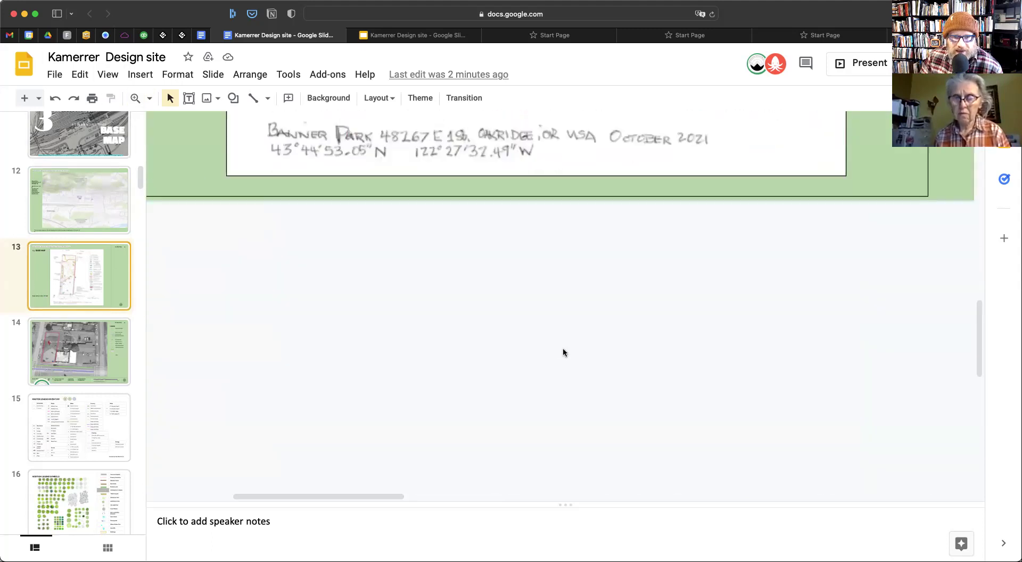
scroll(563, 352, up, 4)
scroll(564, 352, up, 2)
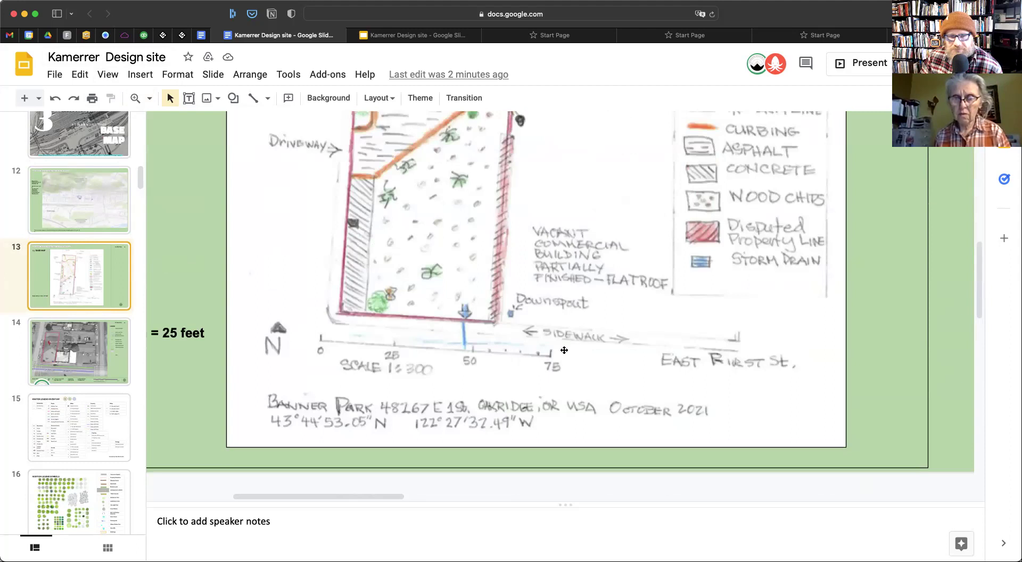
scroll(564, 350, up, 9)
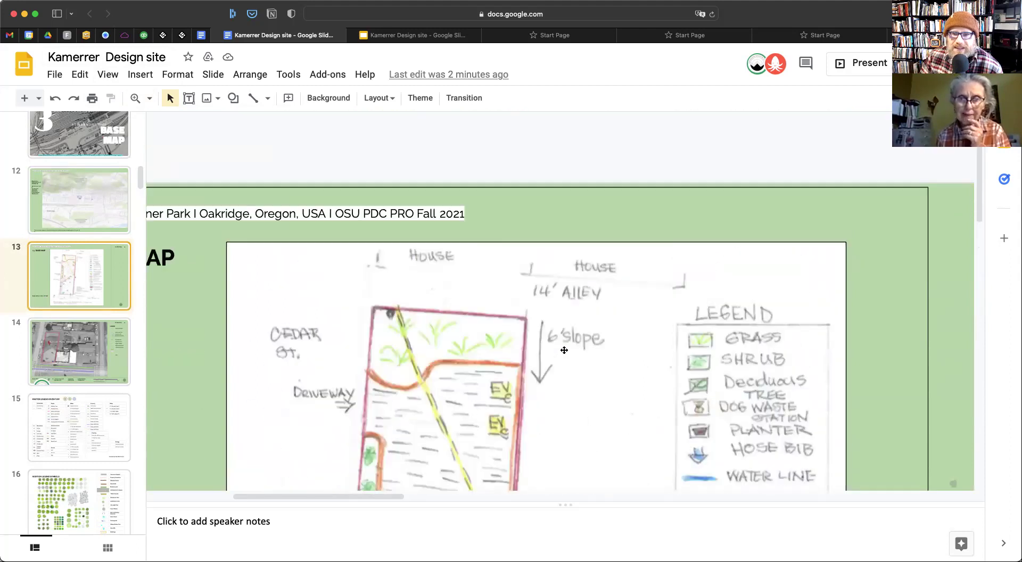
scroll(563, 349, down, 3)
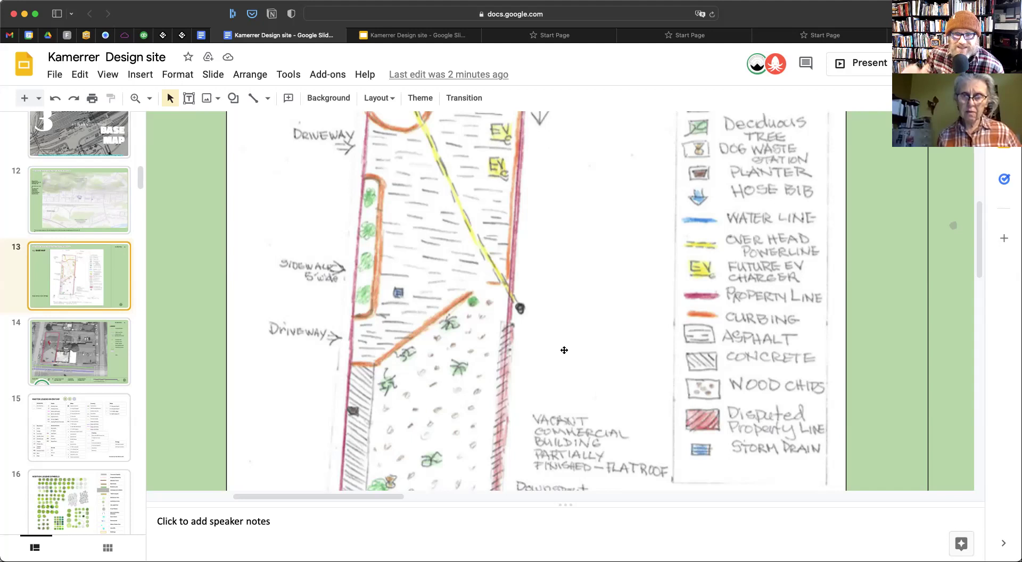
Scroll around the magnified map to examine its SCALE 1:300 scale bar
scroll(565, 351, down, 4)
scroll(564, 346, up, 7)
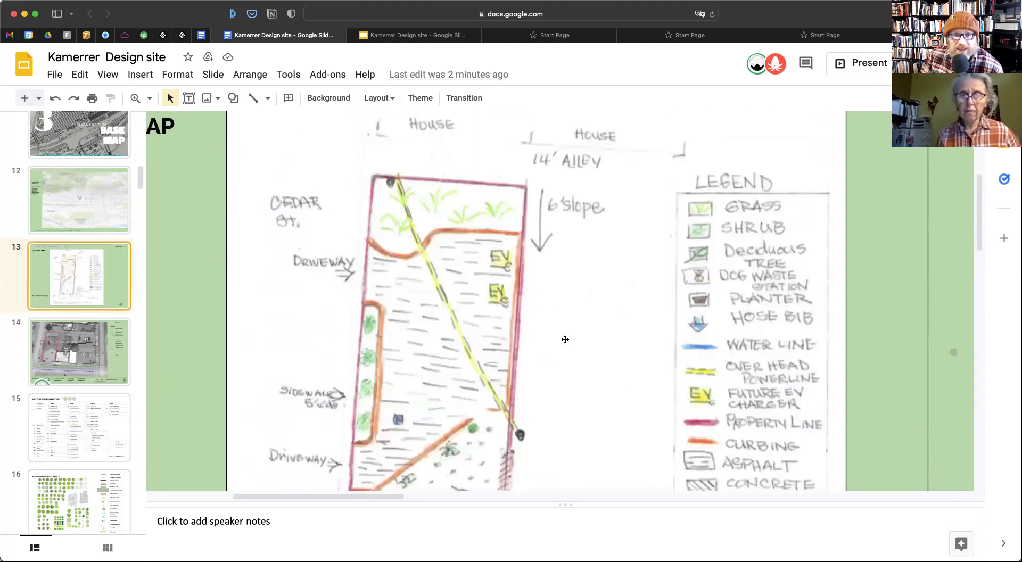
scroll(565, 340, down, 5)
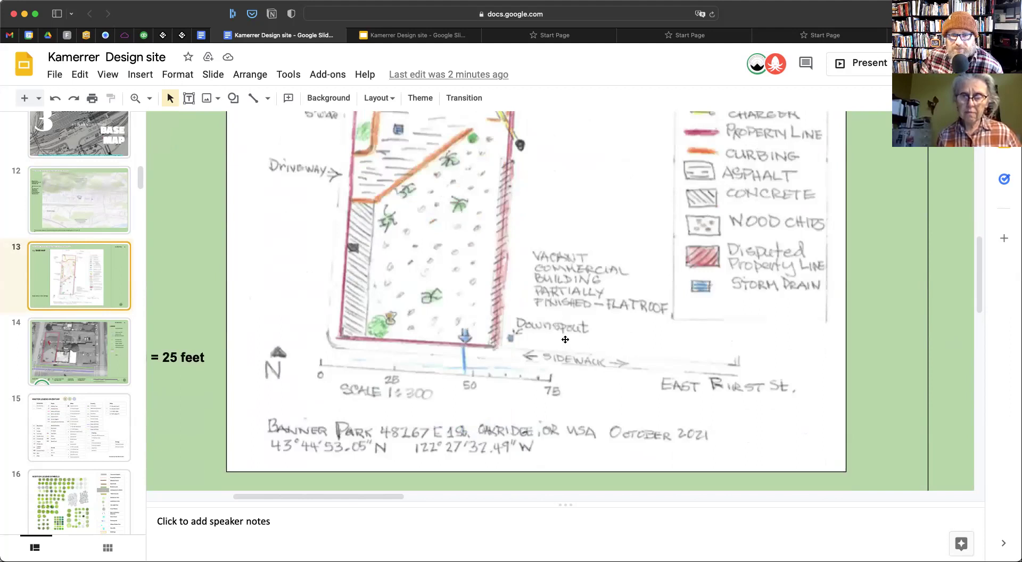
scroll(566, 339, up, 4)
scroll(565, 340, down, 1)
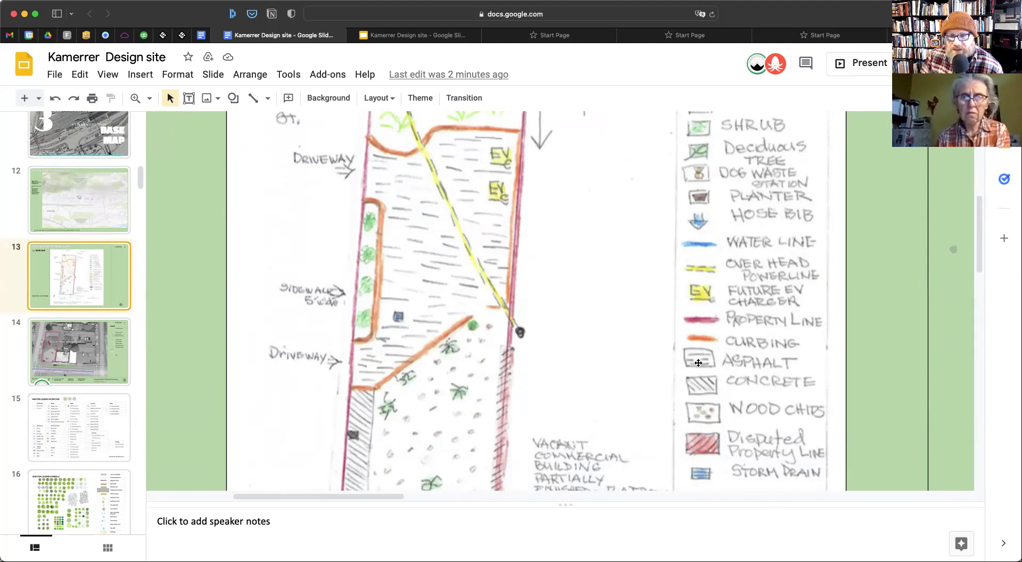
scroll(431, 389, up, 2)
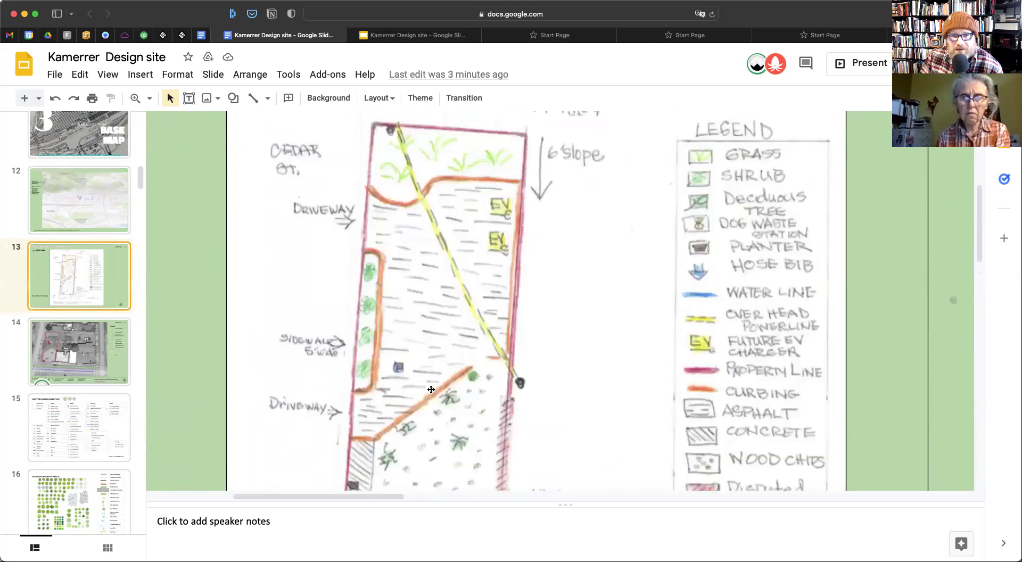
scroll(431, 390, down, 3)
scroll(474, 378, up, 9)
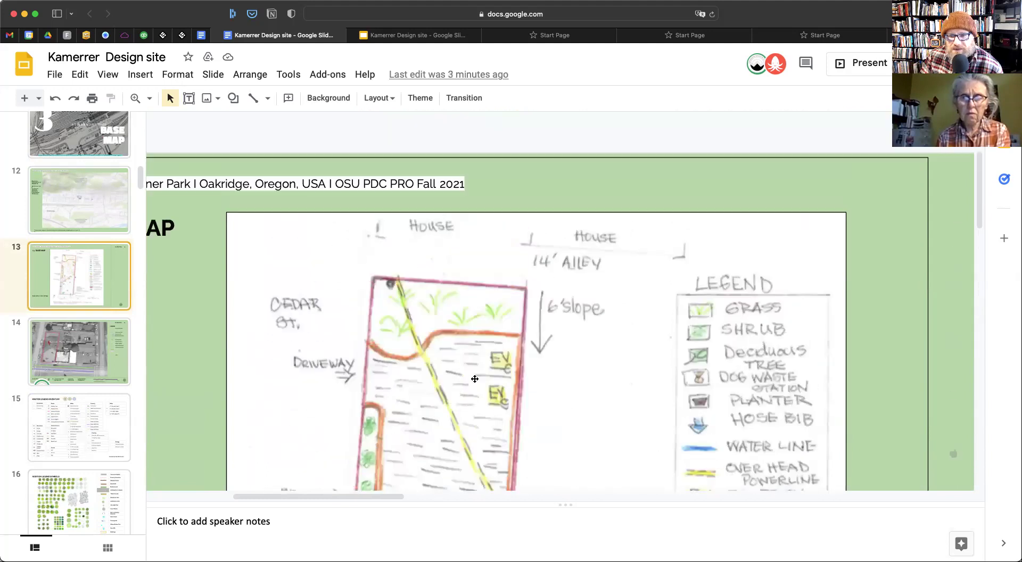
scroll(419, 350, down, 3)
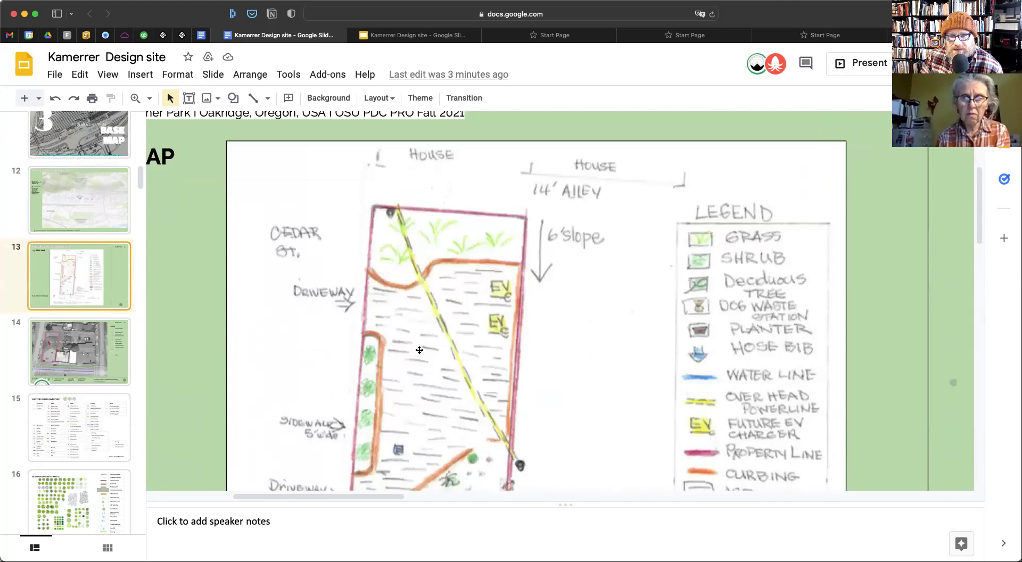
scroll(419, 350, down, 3)
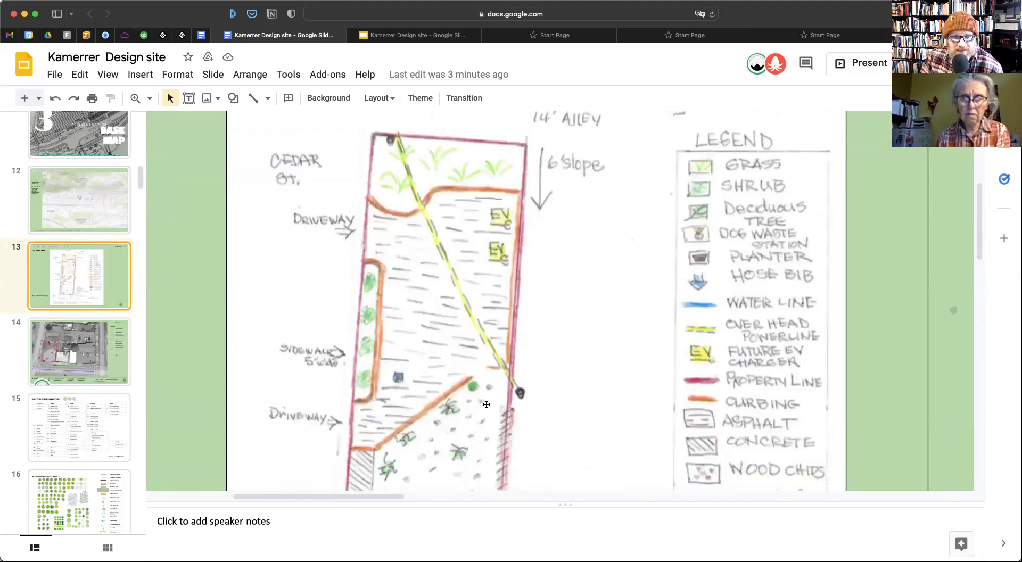
scroll(486, 405, down, 4)
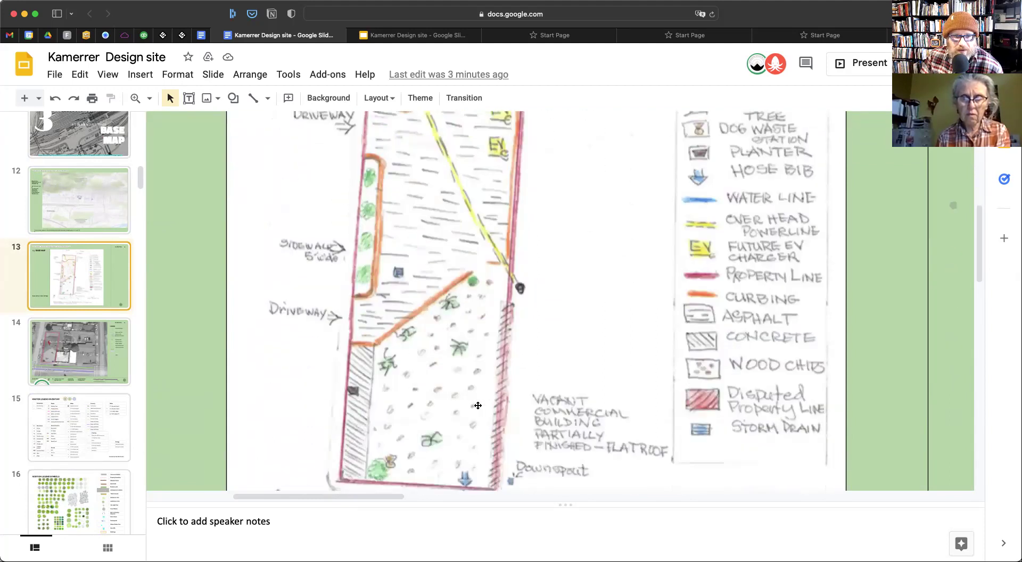
scroll(477, 406, down, 5)
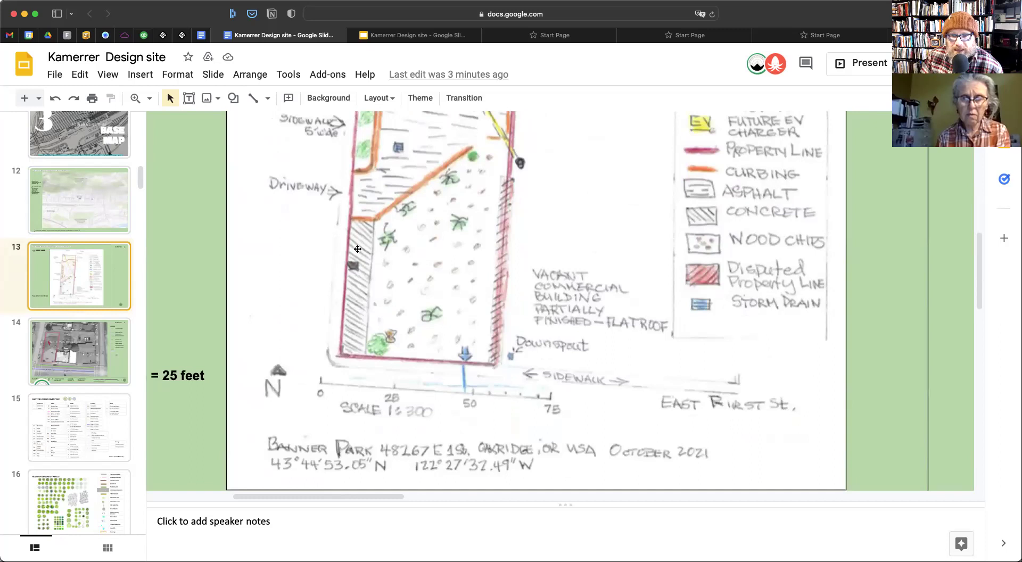
scroll(632, 331, up, 4)
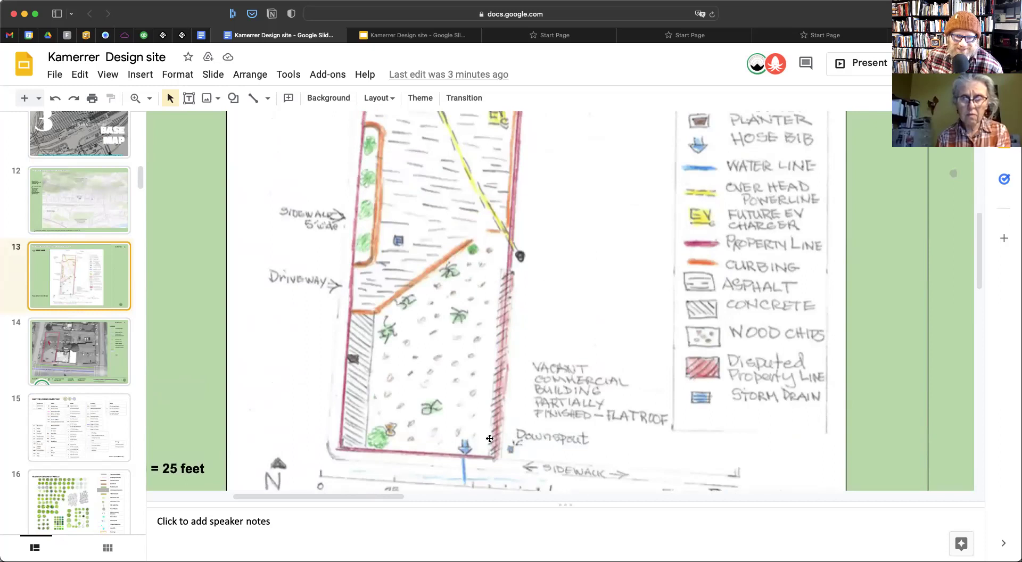
scroll(486, 439, down, 2)
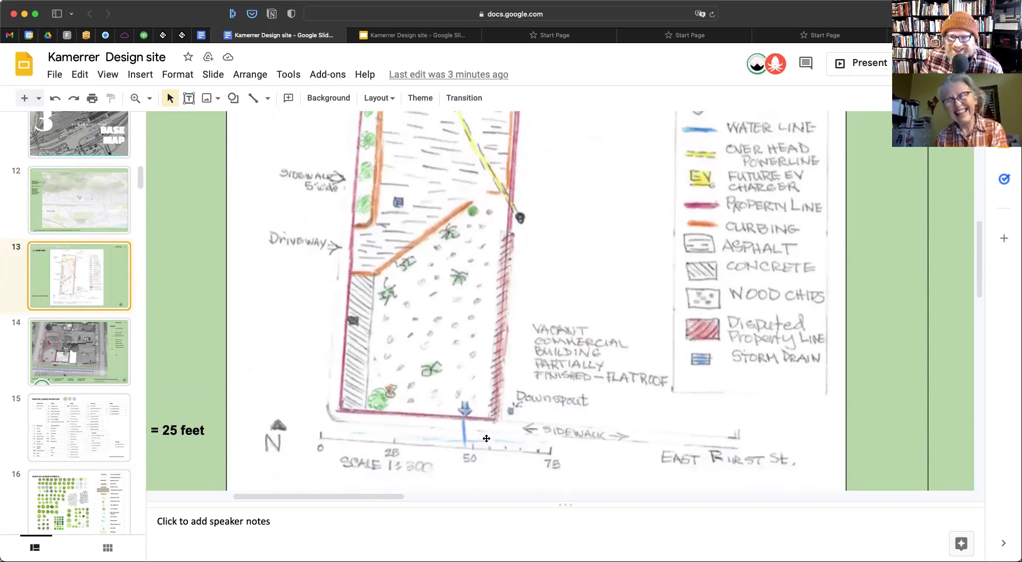
scroll(486, 438, up, 10)
scroll(486, 439, down, 2)
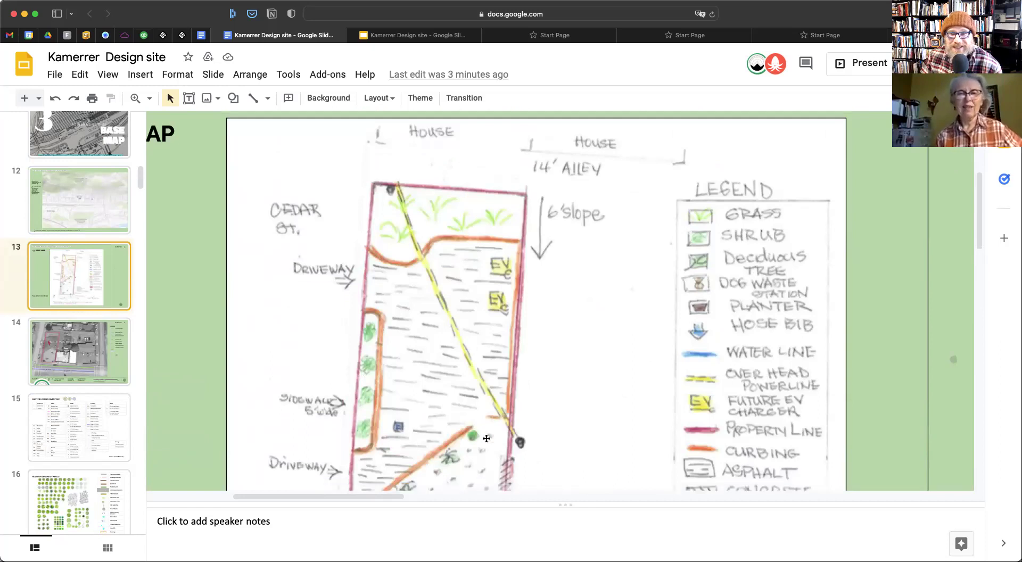
scroll(486, 438, down, 3)
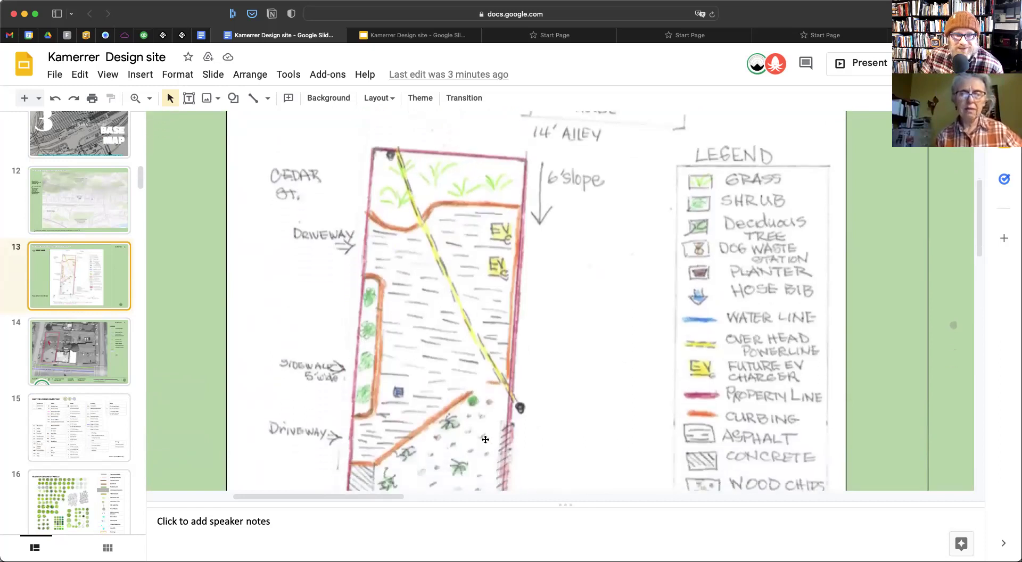
scroll(485, 439, down, 10)
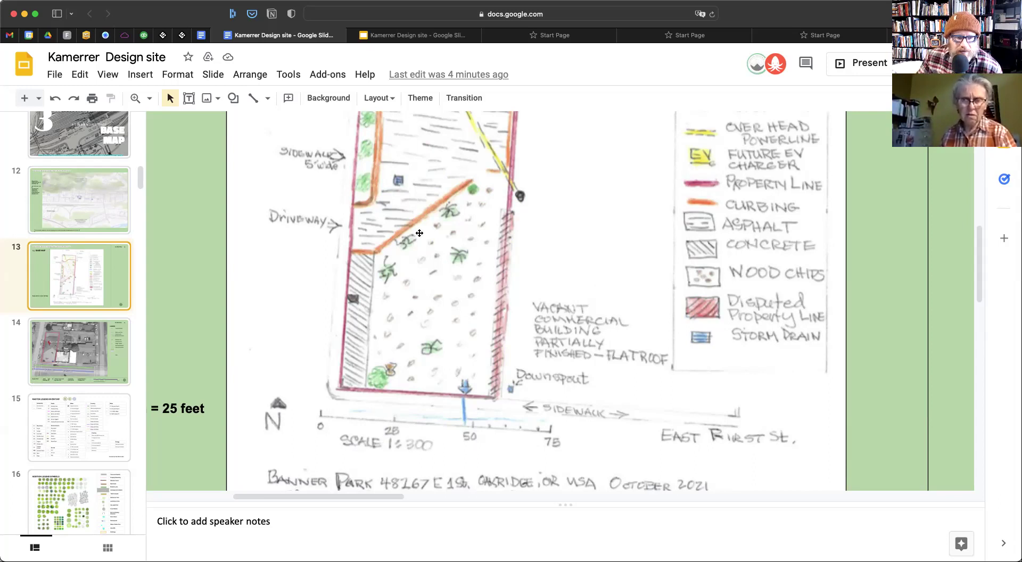
scroll(474, 439, up, 2)
scroll(475, 439, right, 2)
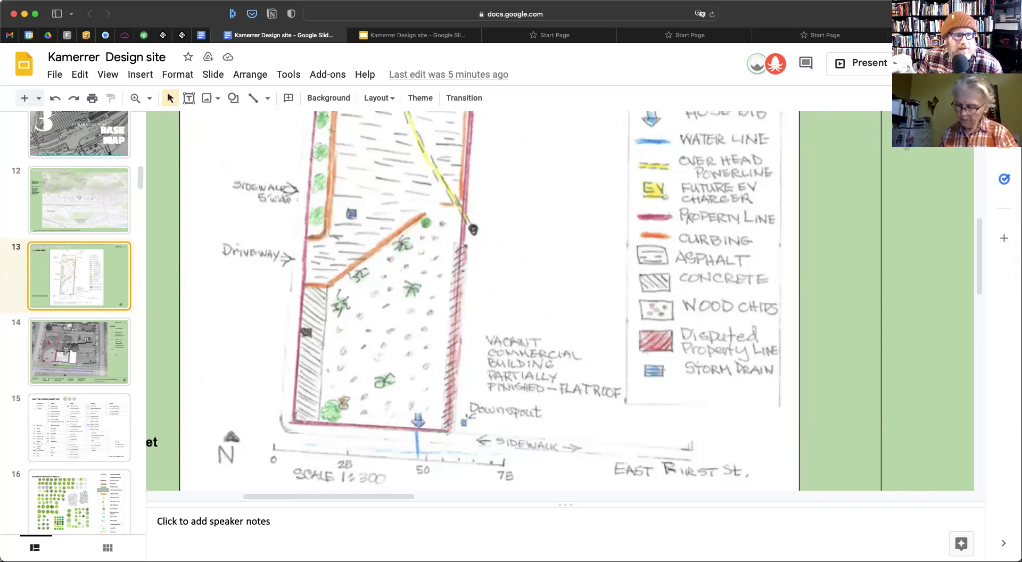
scroll(205, 279, right, 2)
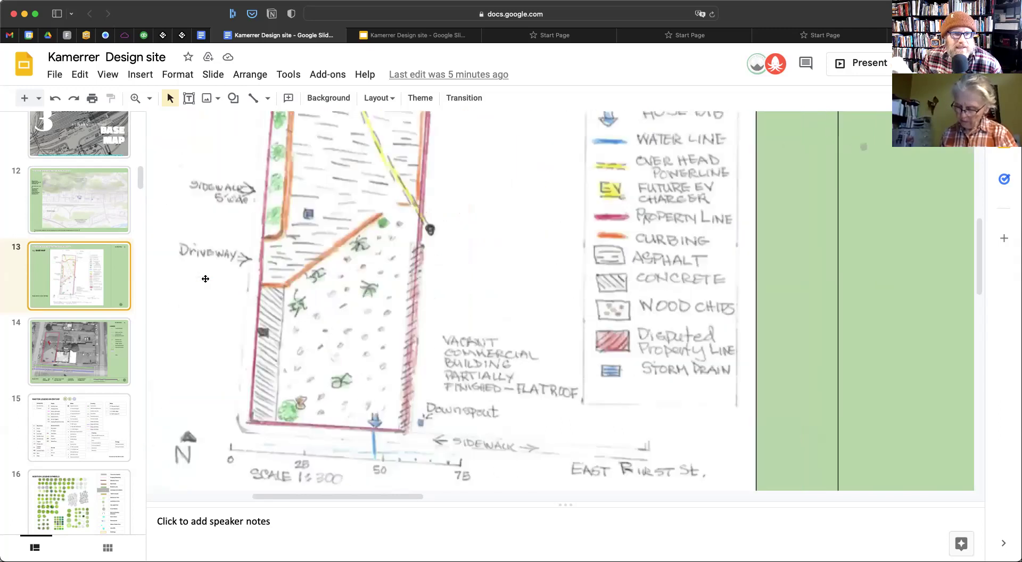
scroll(205, 279, left, 10)
scroll(206, 279, up, 4)
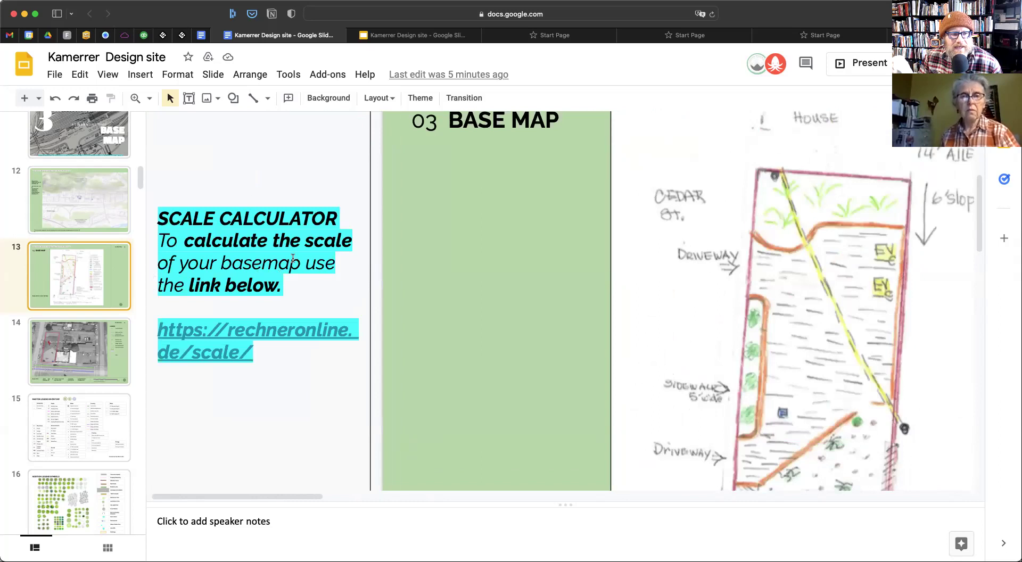
scroll(313, 298, down, 1)
scroll(588, 339, down, 5)
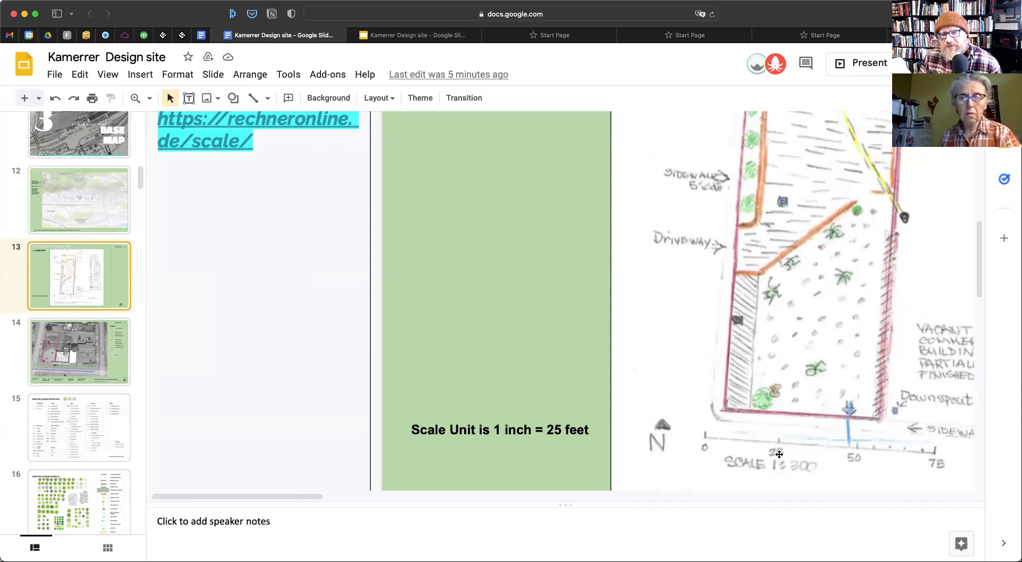
scroll(779, 454, up, 2)
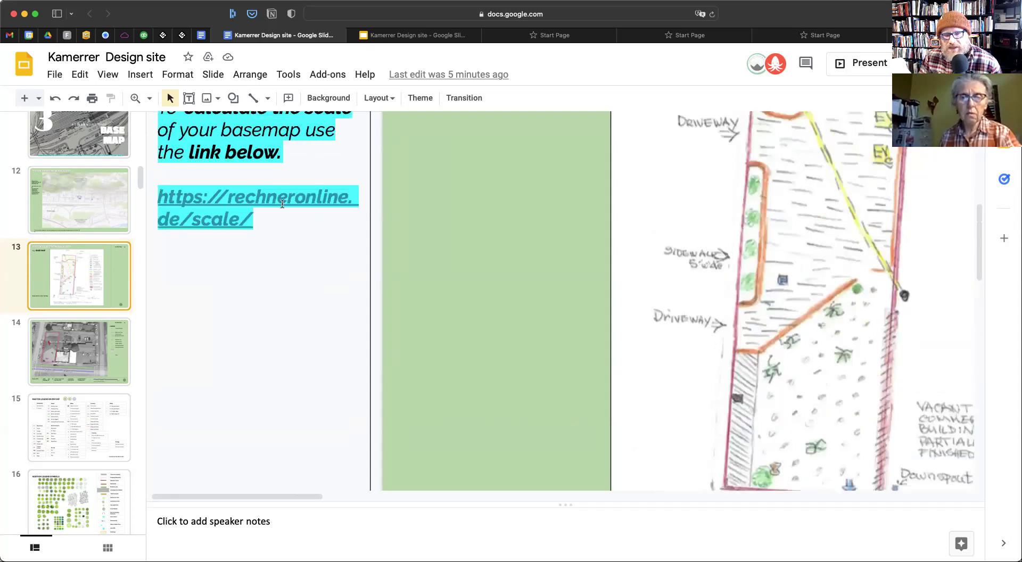
scroll(530, 315, down, 5)
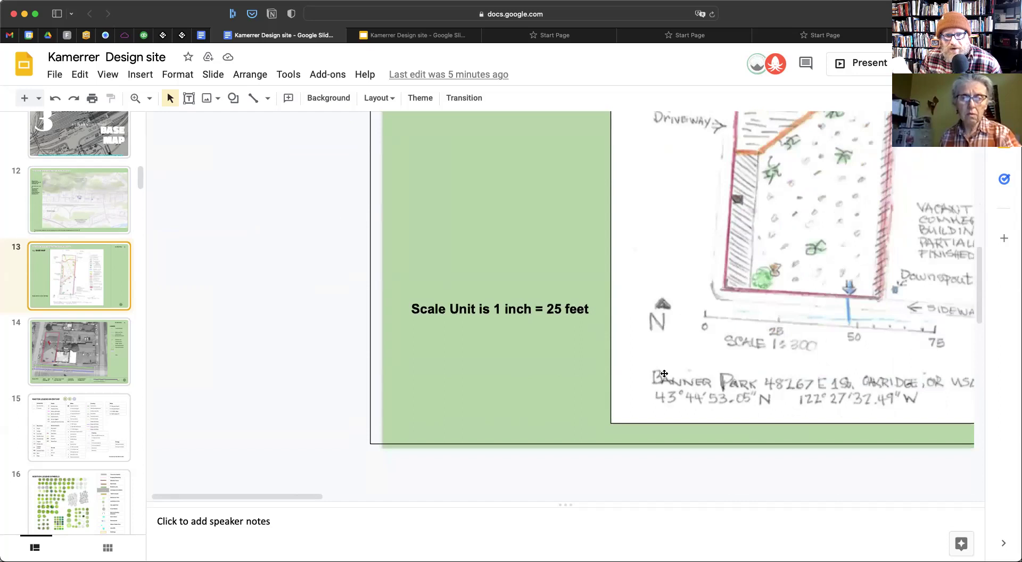
scroll(664, 374, right, 4)
scroll(665, 374, right, 1)
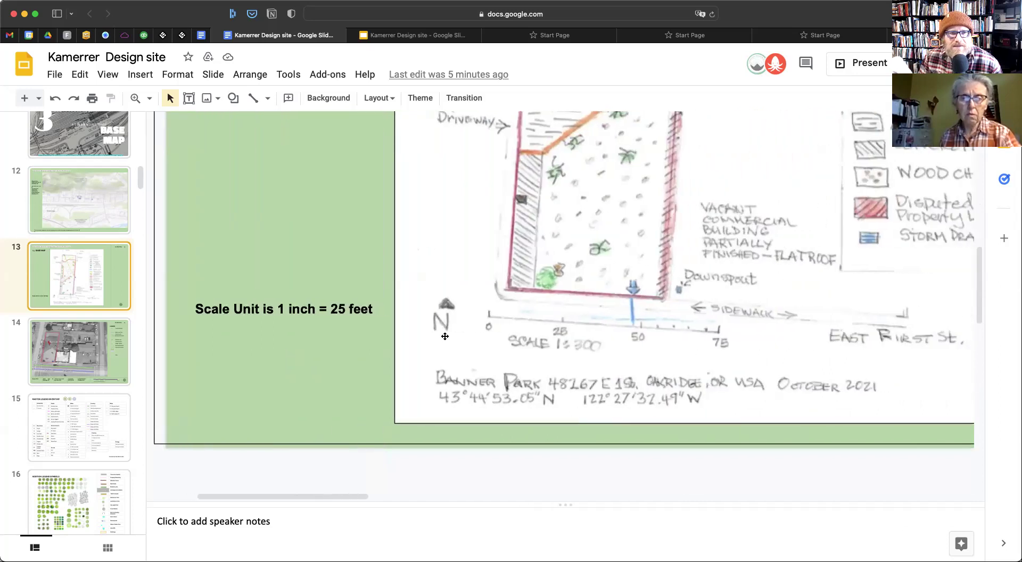
scroll(445, 335, down, 1)
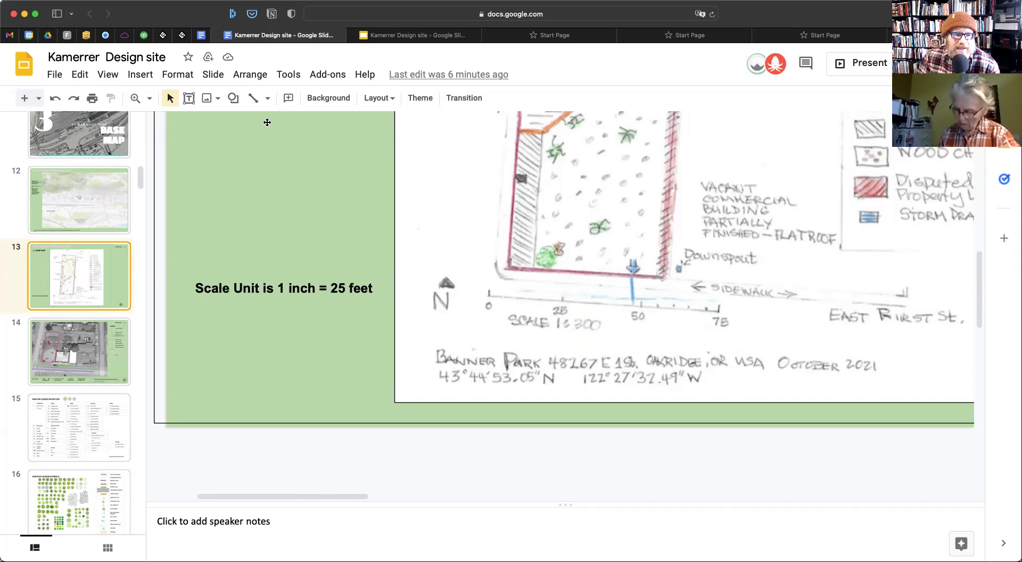
scroll(277, 137, right, 5)
scroll(238, 176, left, 10)
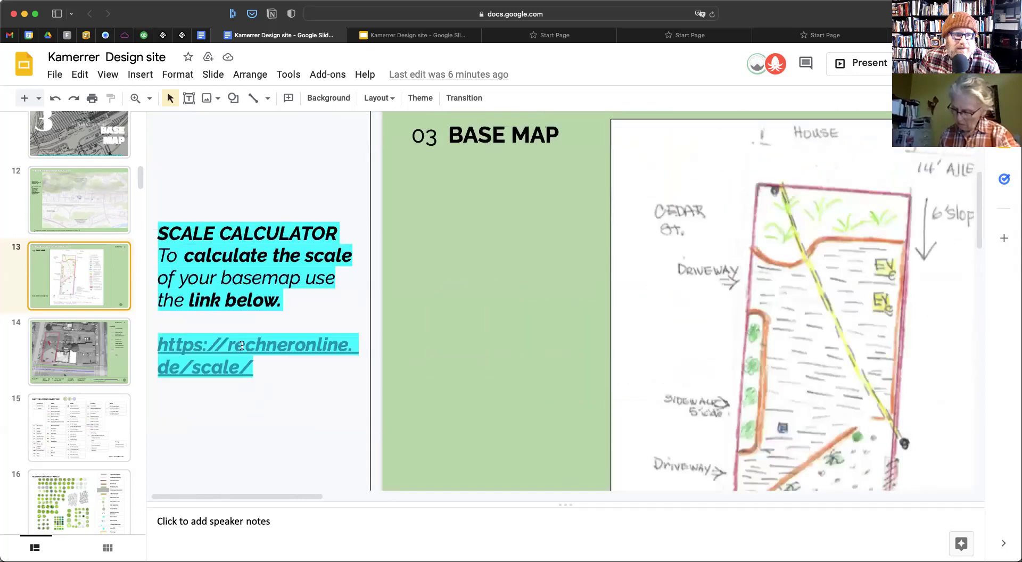
Open the rechneronline Map Scale Calculator in a new tab
click(242, 346)
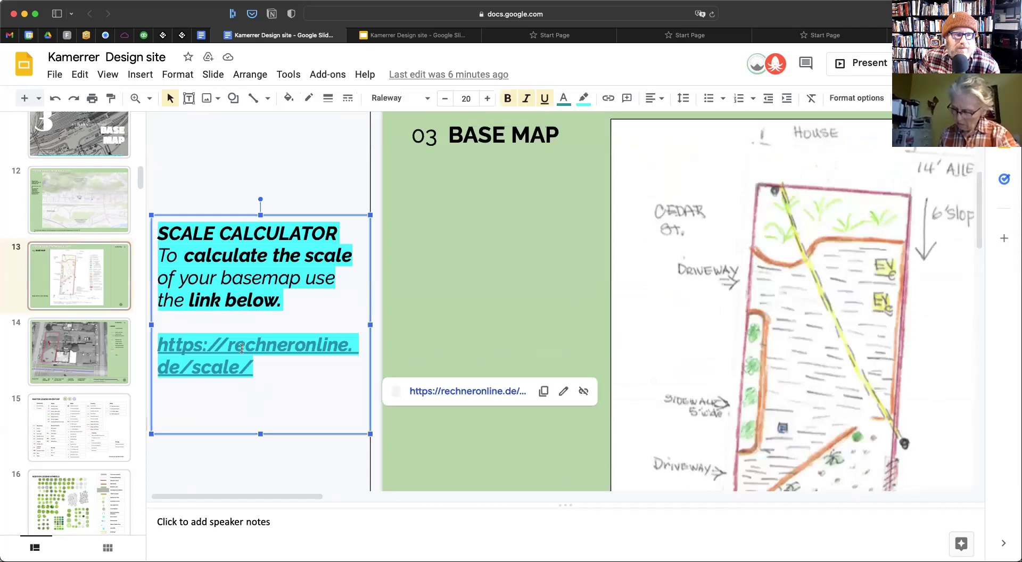
click(481, 394)
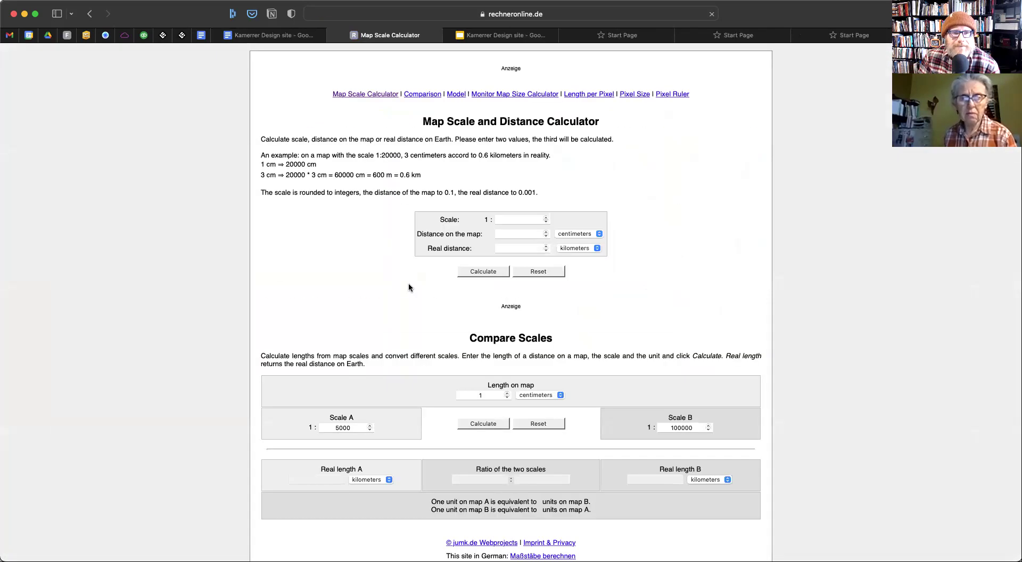
scroll(531, 356, down, 1)
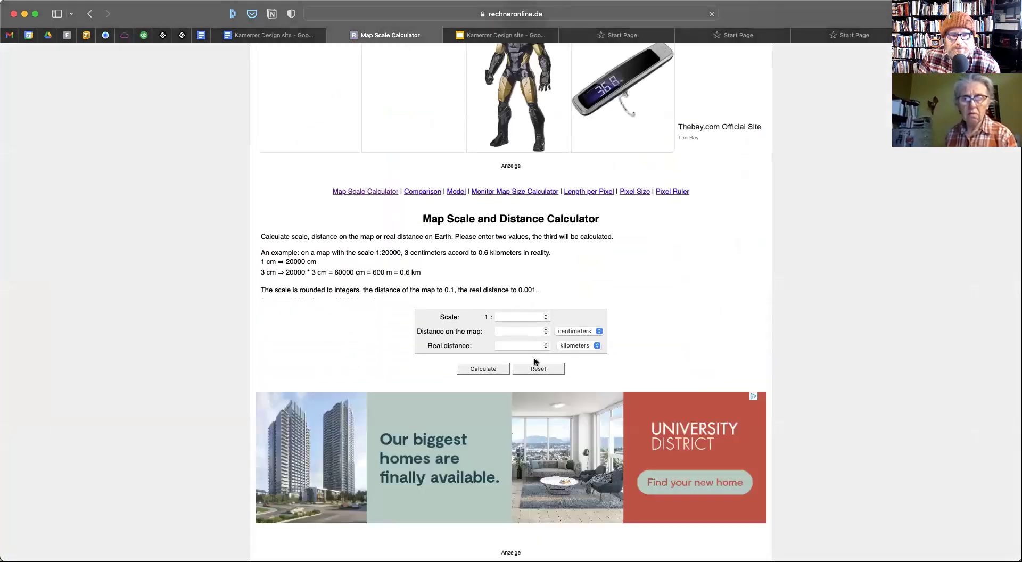
Enter 1 inch map distance and 25 feet real distance, then calculate the scale
click(540, 330)
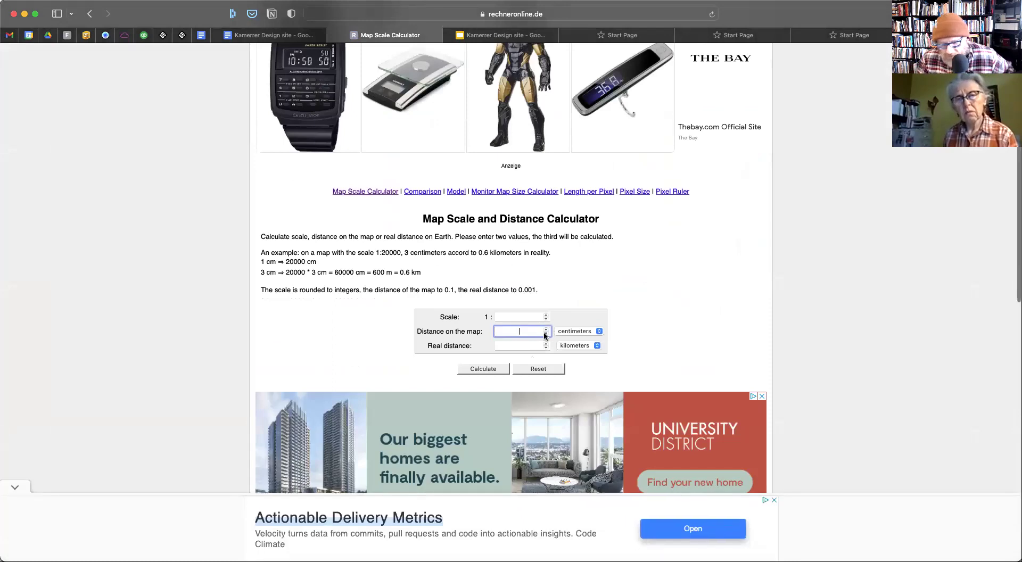
text(1)
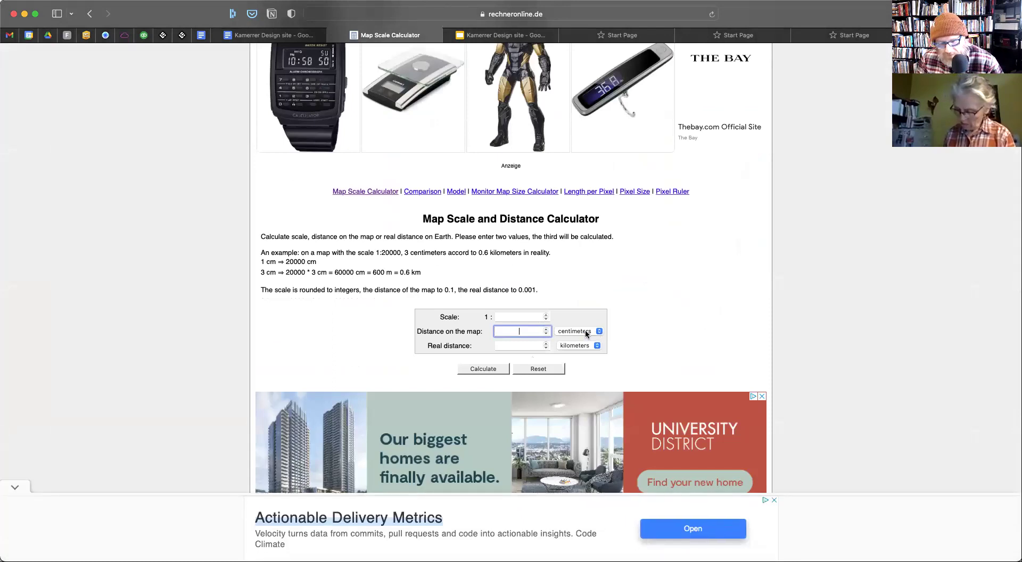
click(589, 330)
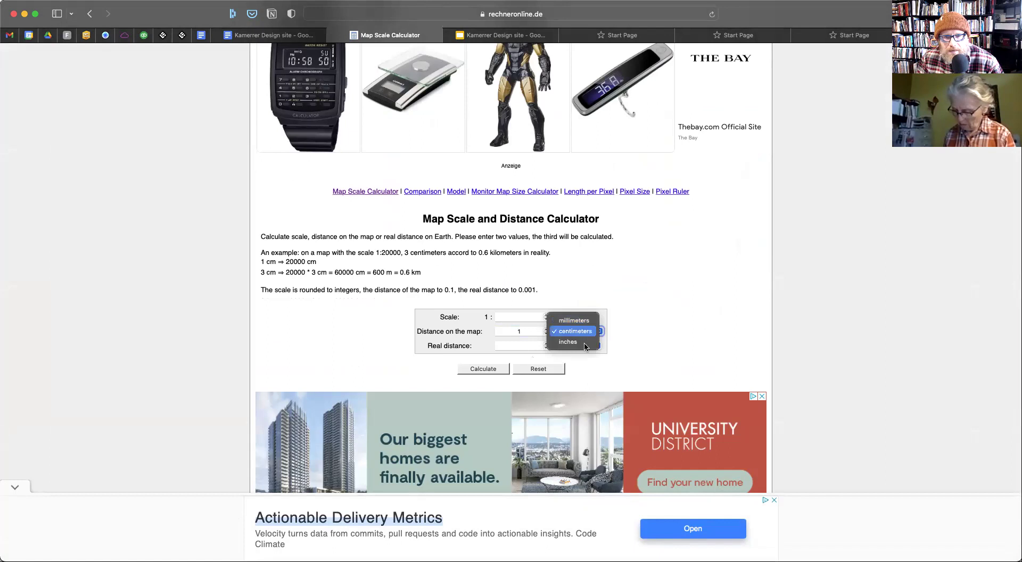
click(583, 344)
click(519, 344)
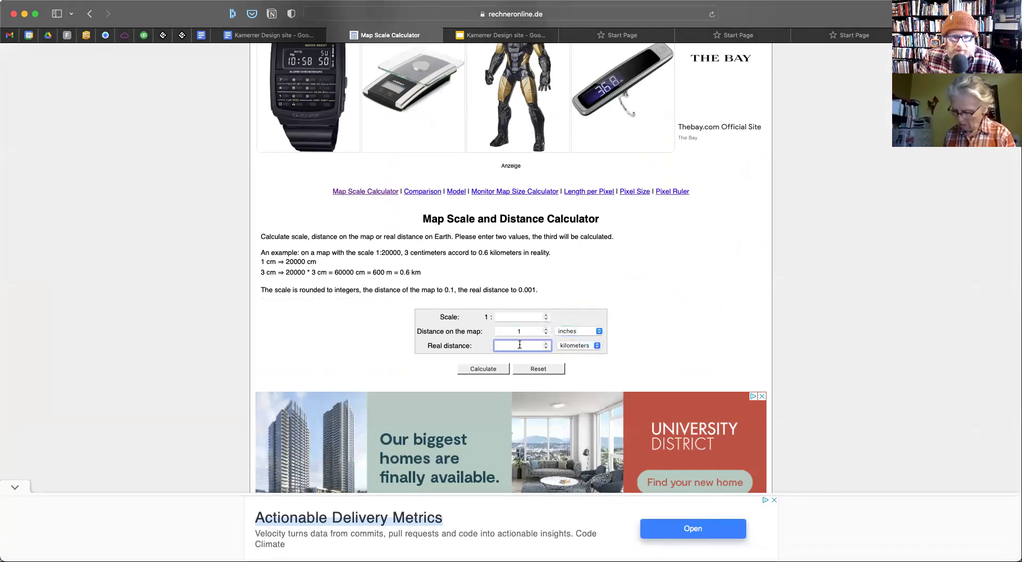
text(25)
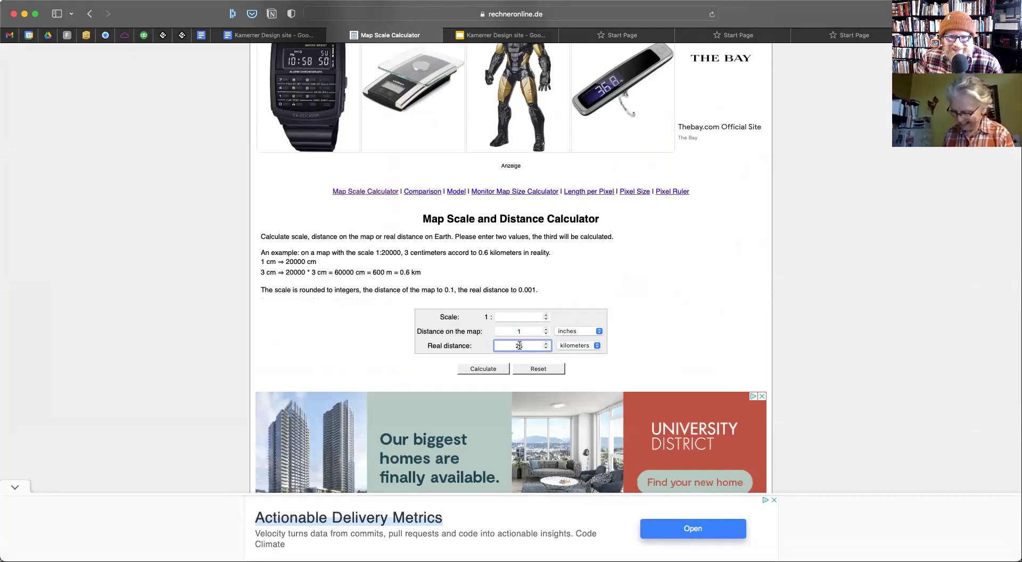
click(567, 346)
click(566, 356)
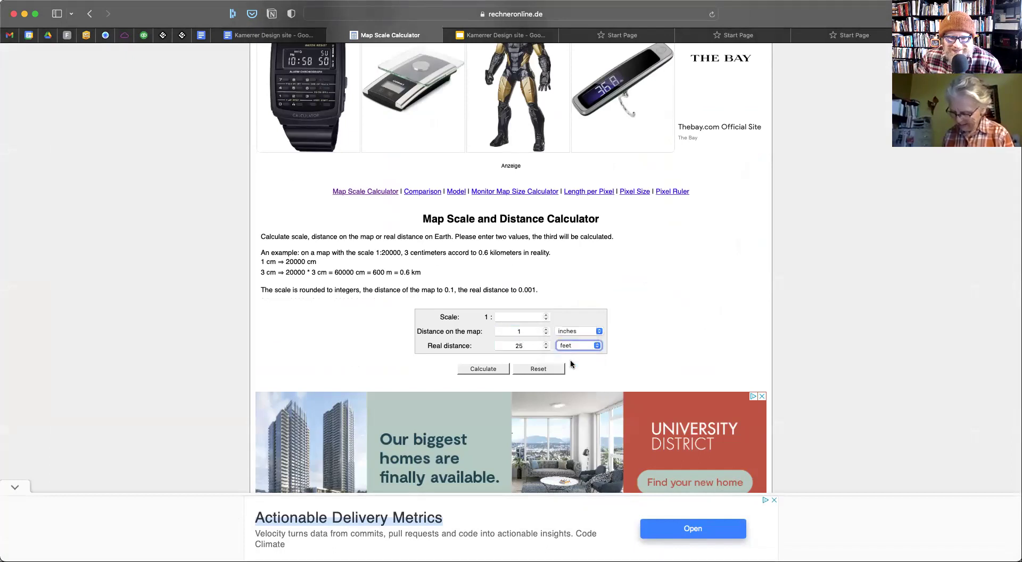
click(490, 371)
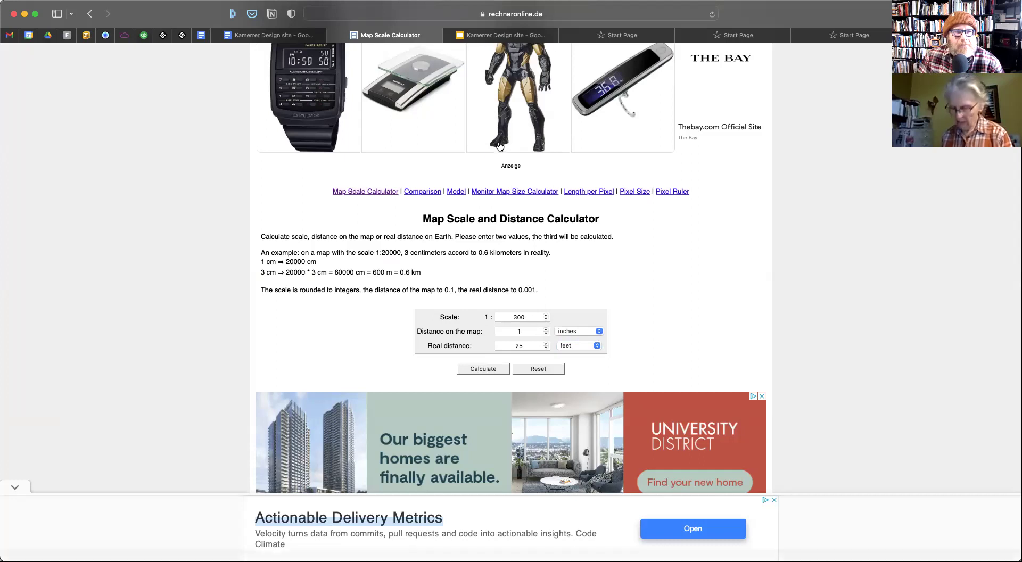
Return to the presentation and fit the whole Base Map slide in view
click(494, 36)
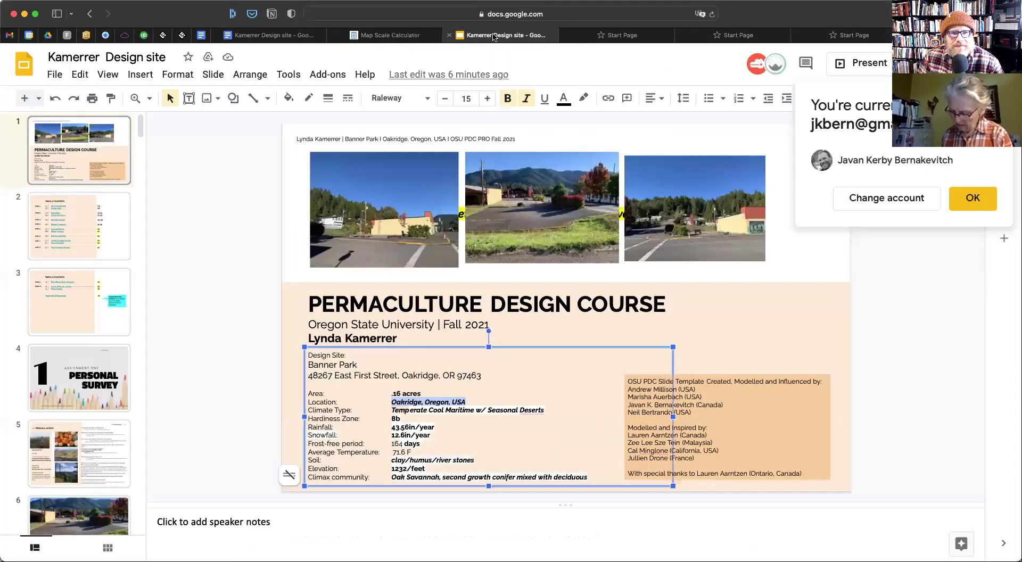
click(271, 36)
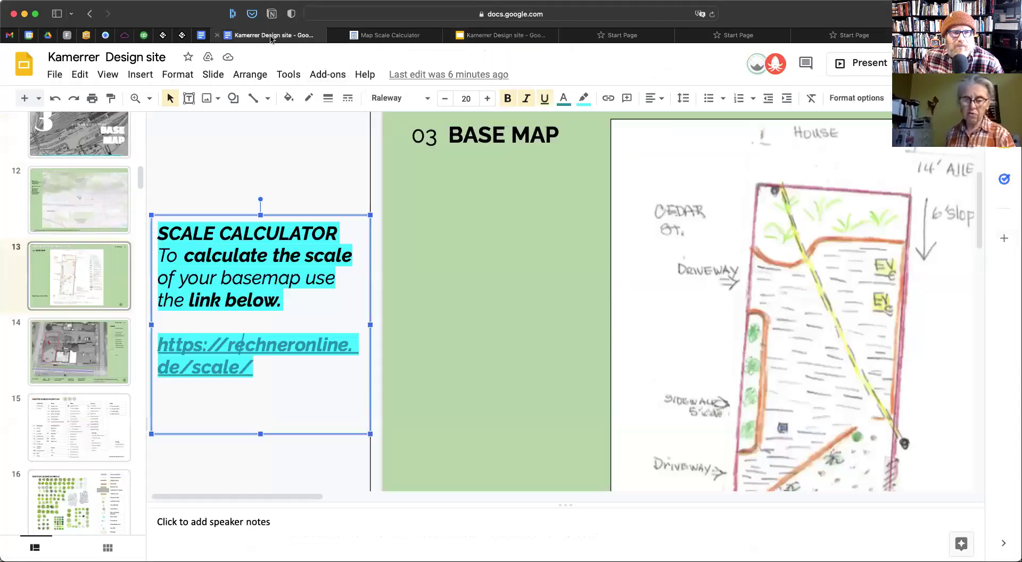
scroll(539, 282, down, 5)
scroll(540, 282, right, 10)
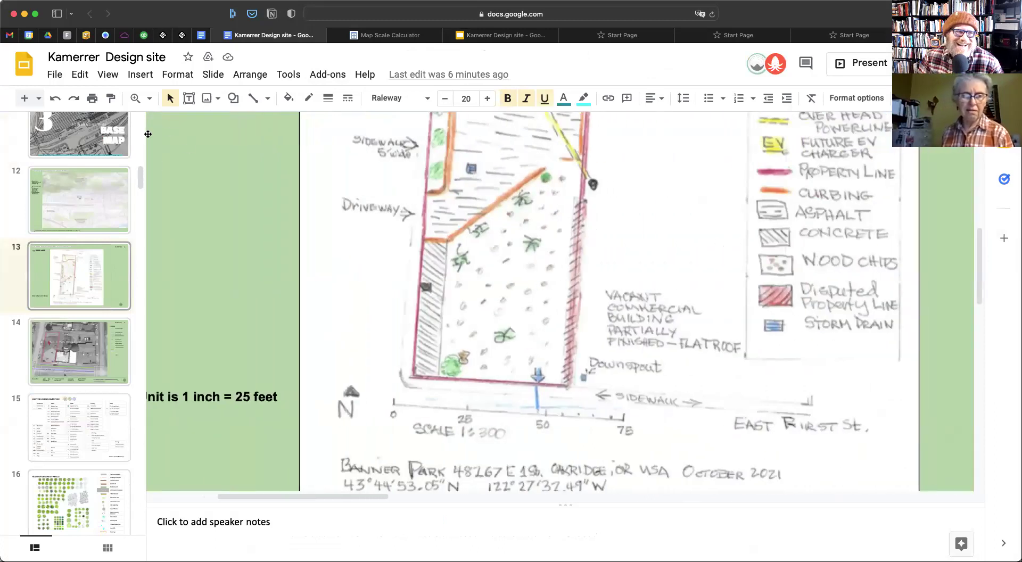
click(148, 99)
click(199, 127)
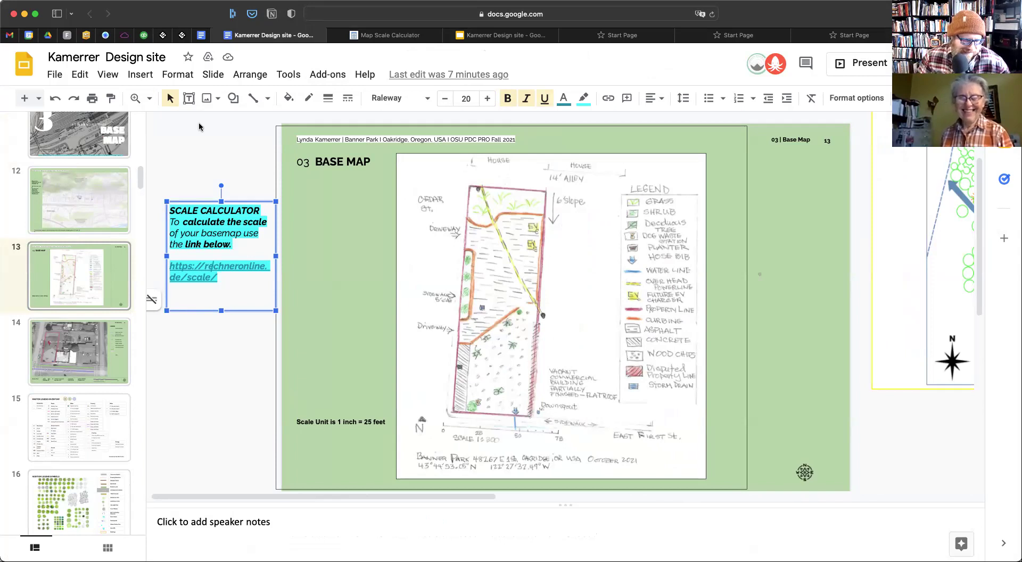
Delete the invisible text box covering the hand-drawn map
click(307, 197)
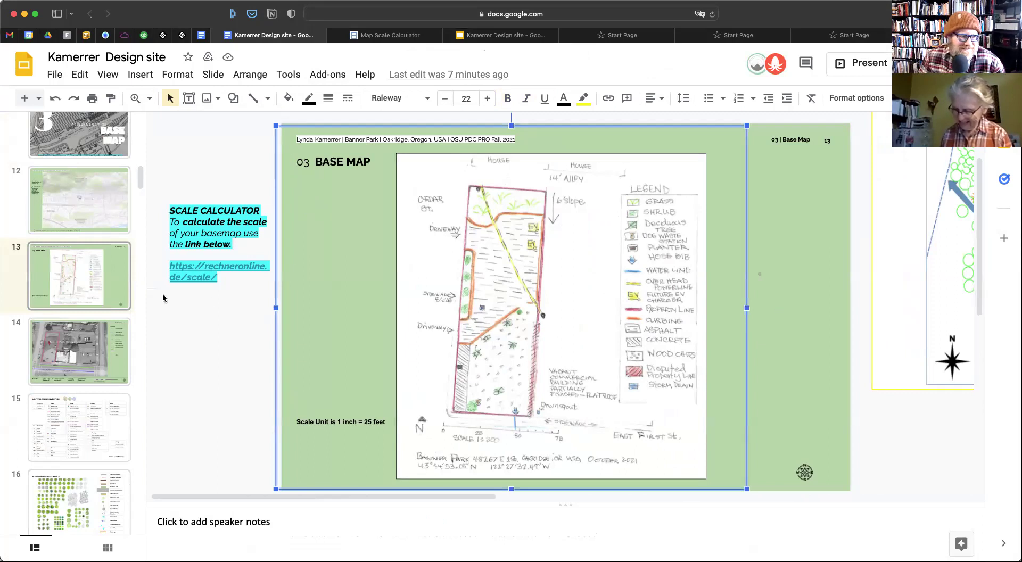
click(75, 261)
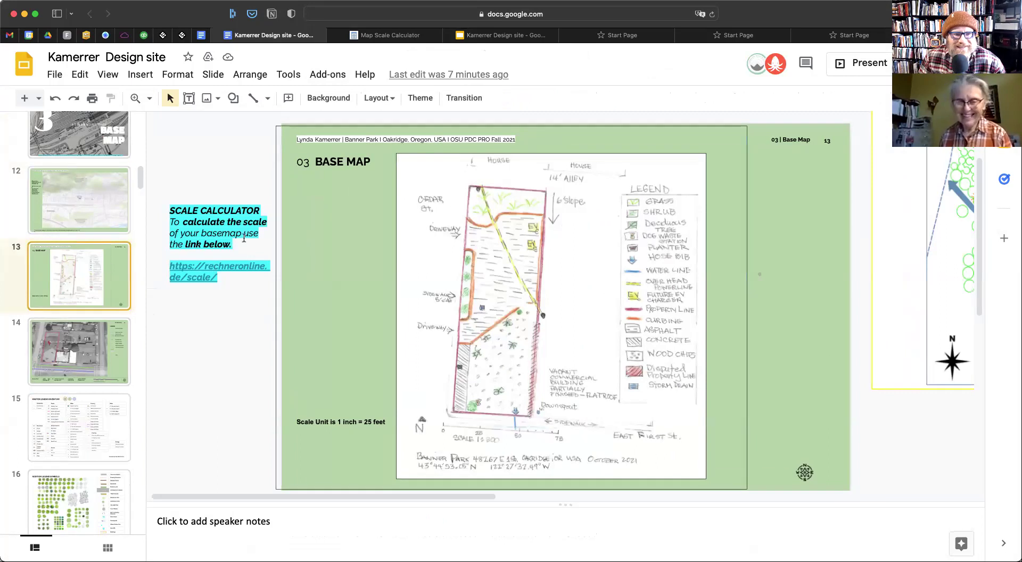
click(736, 293)
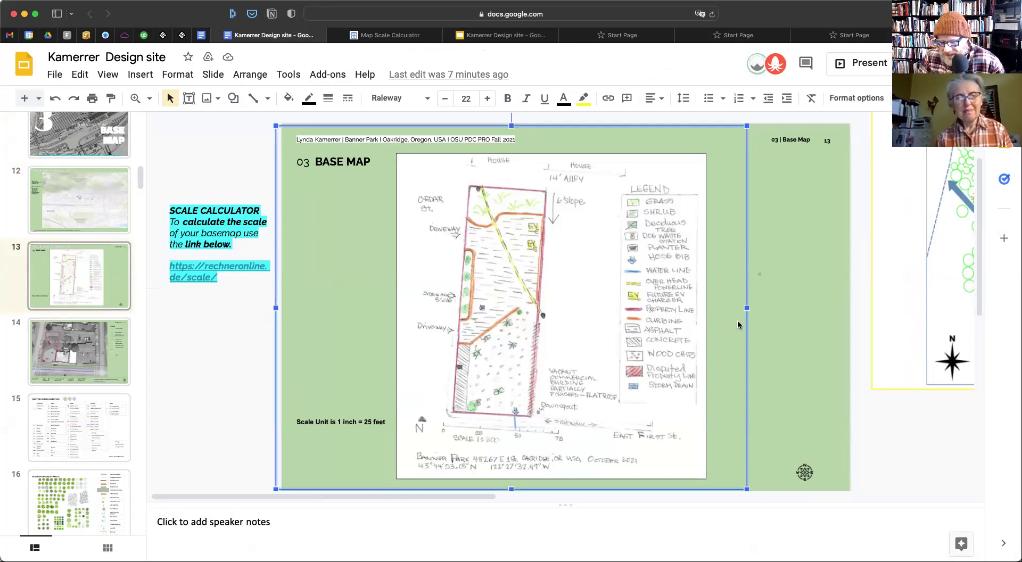
key(Escape)
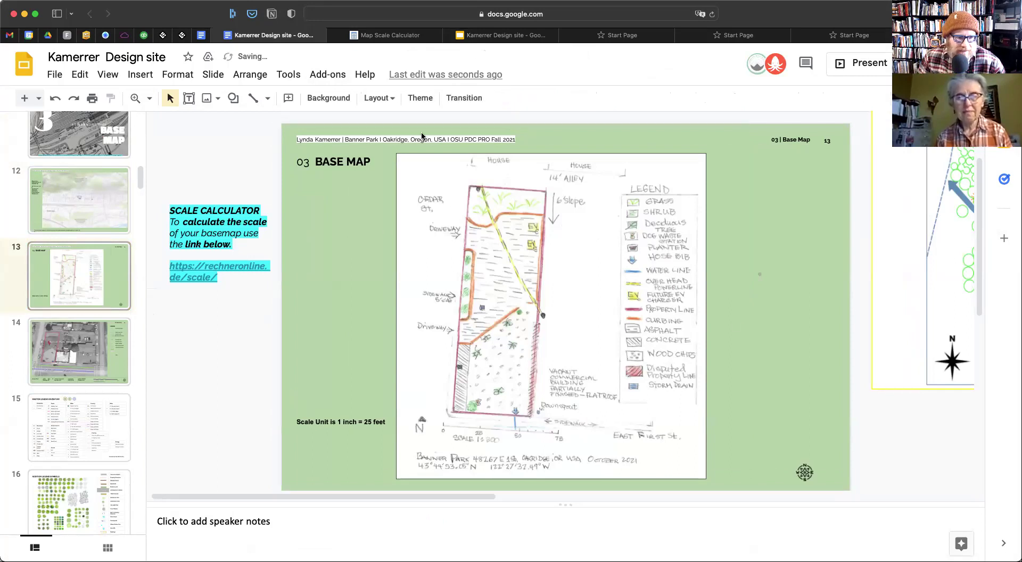
click(408, 250)
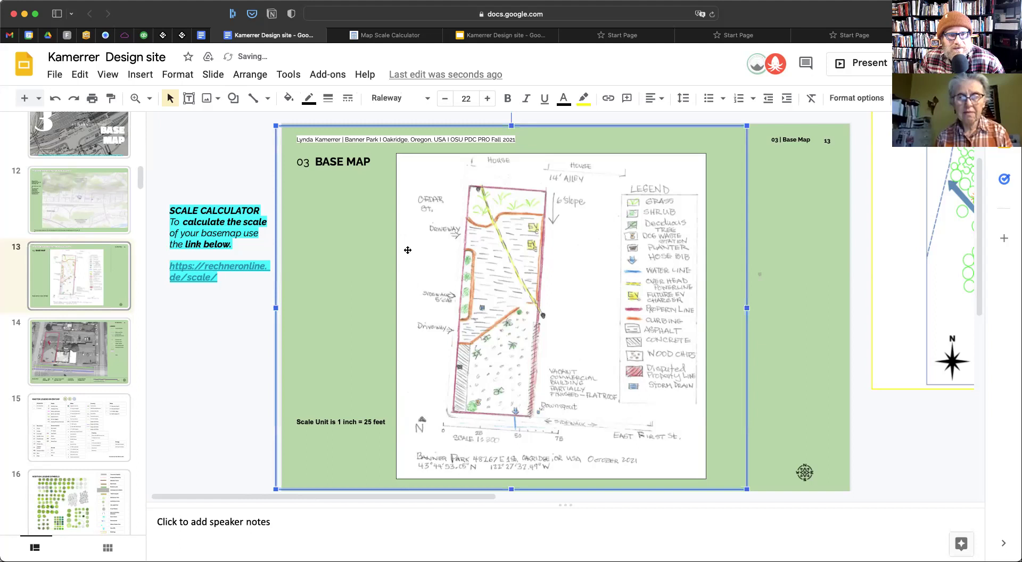
click(820, 299)
click(724, 284)
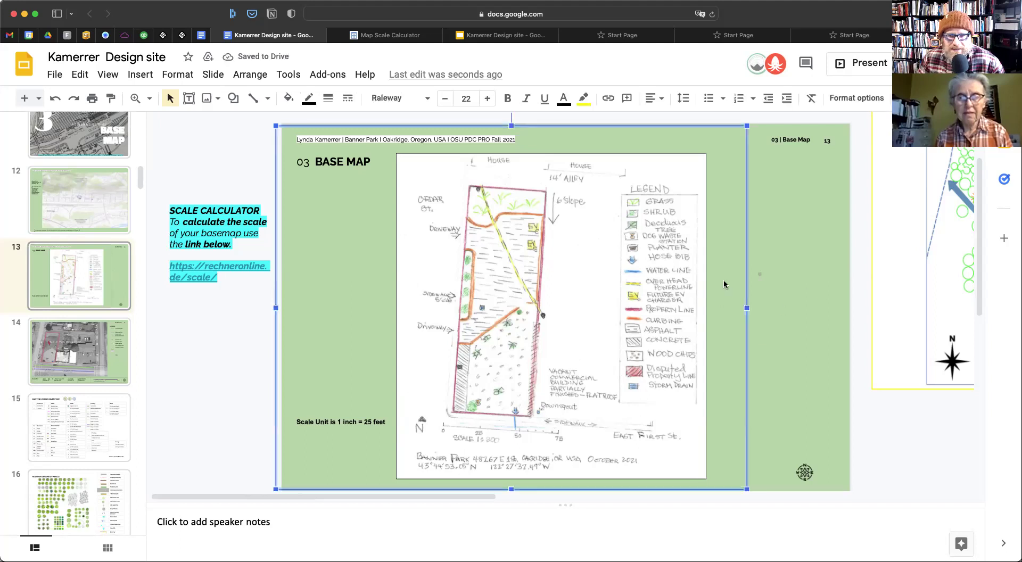
key(Delete)
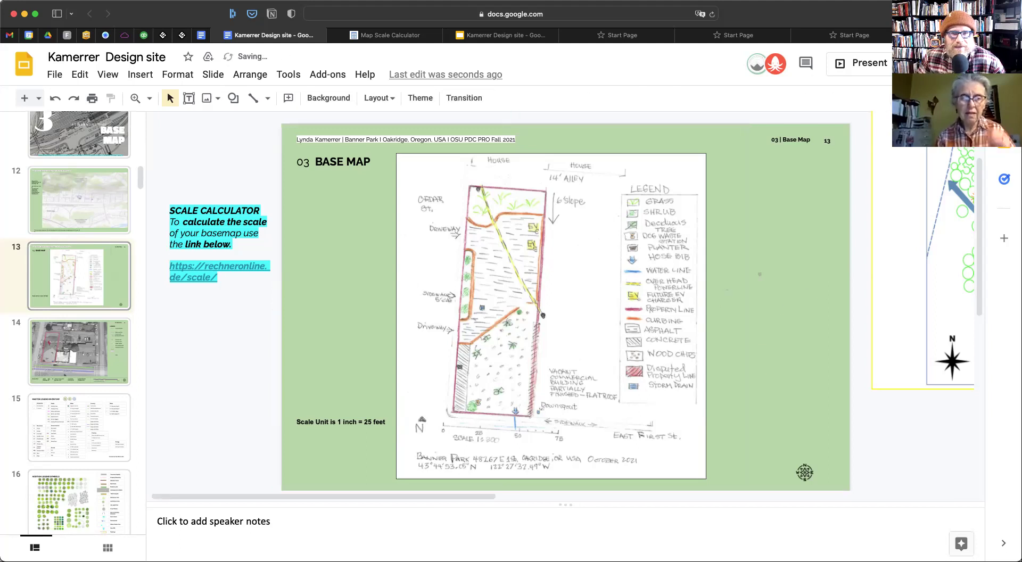
Check slide 14's aerial photo, then return to the hand-drawn base-map slide
scroll(724, 284, down, 2)
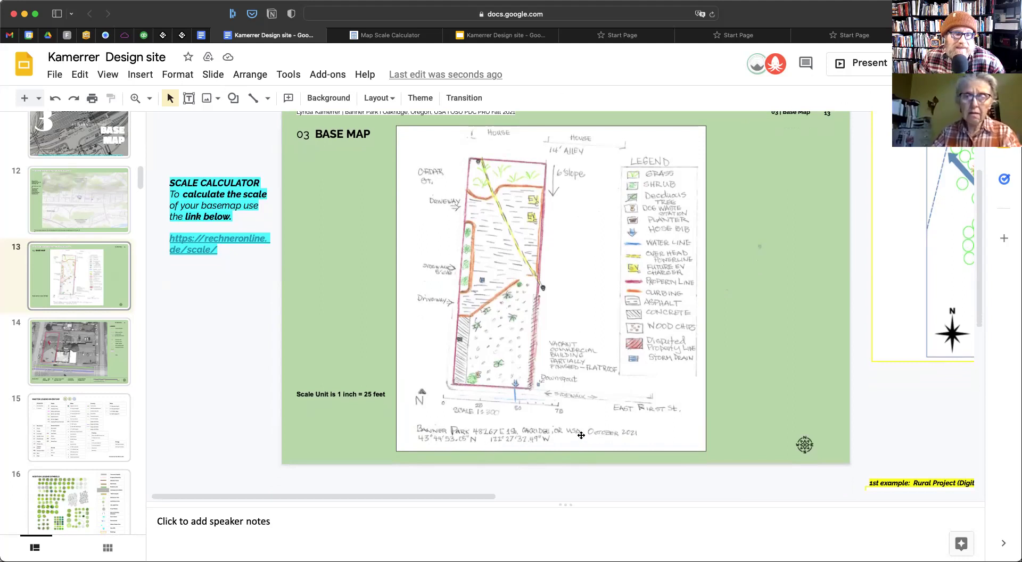
click(93, 357)
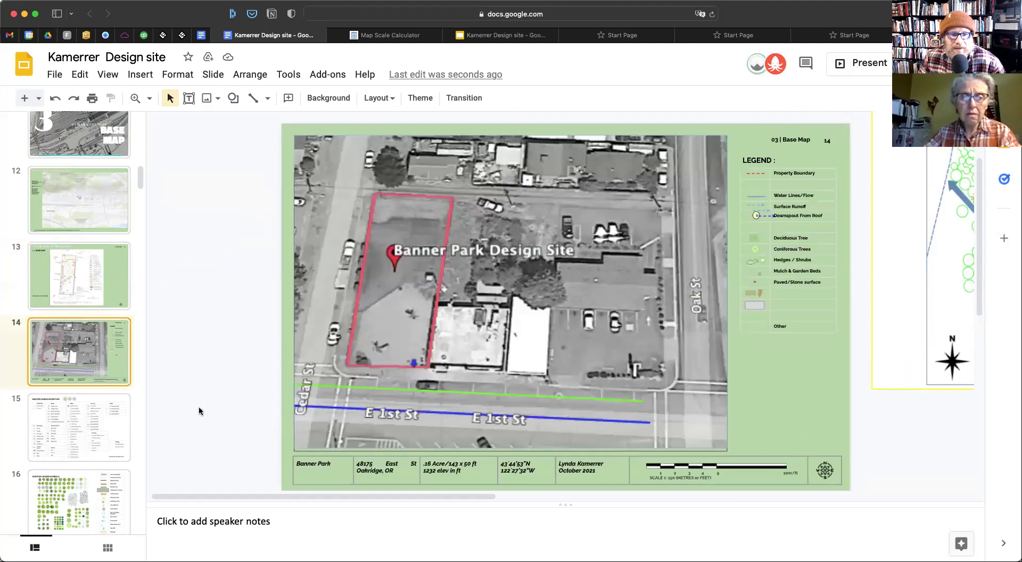
click(55, 272)
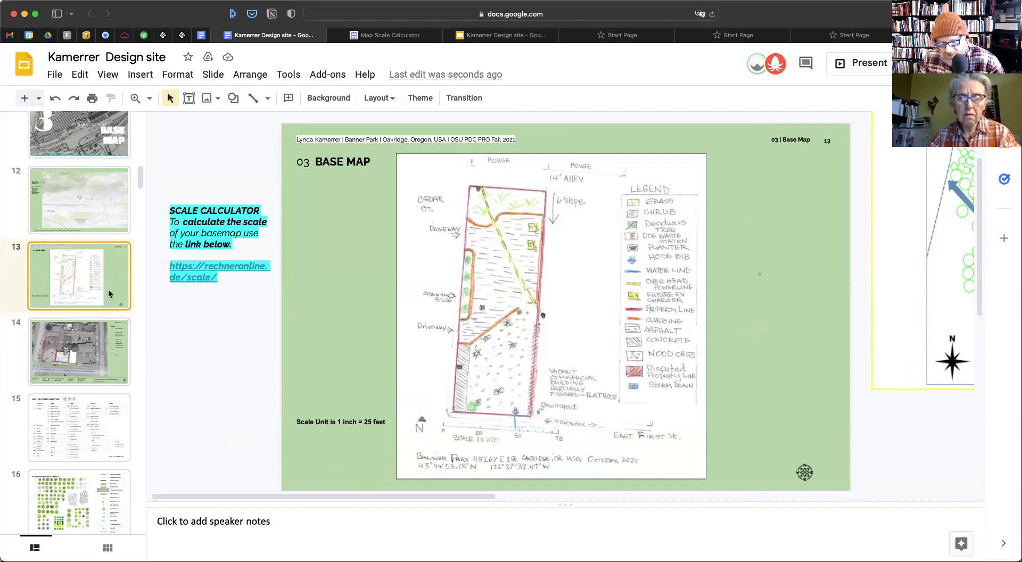
Duplicate the base-map slide and paste the aerial slide's footer info table onto it
key(super+d)
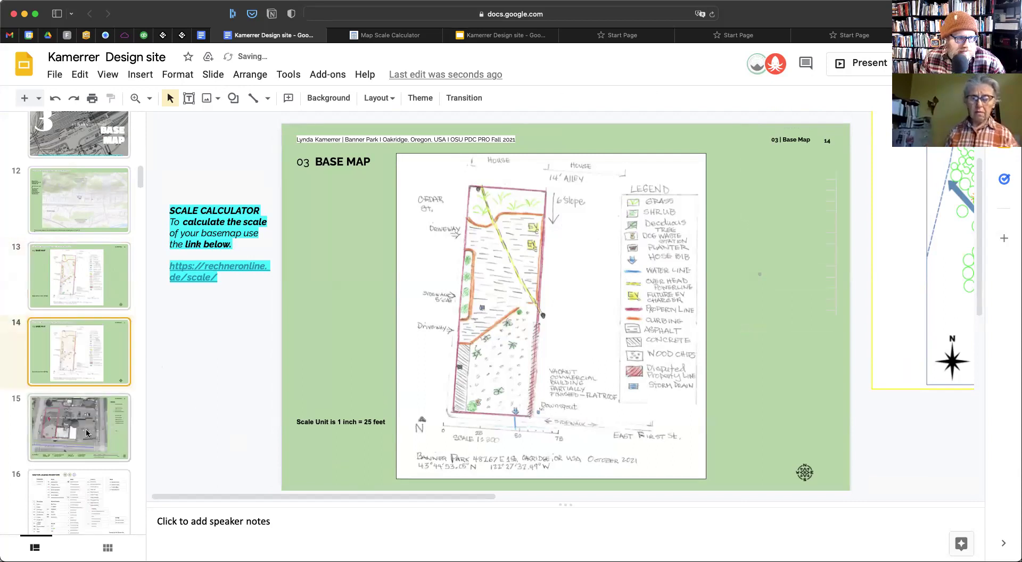
click(88, 433)
click(337, 470)
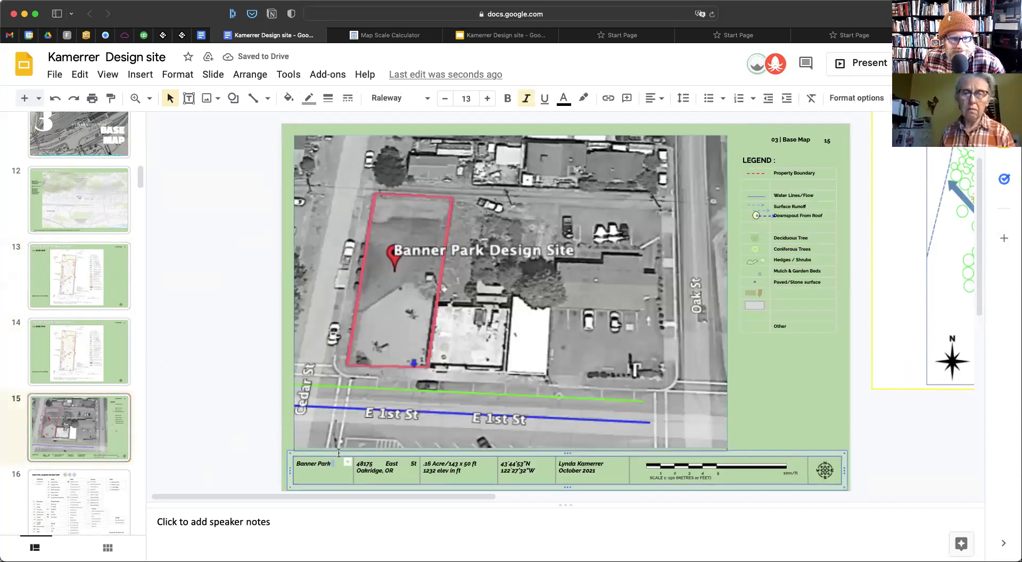
click(66, 368)
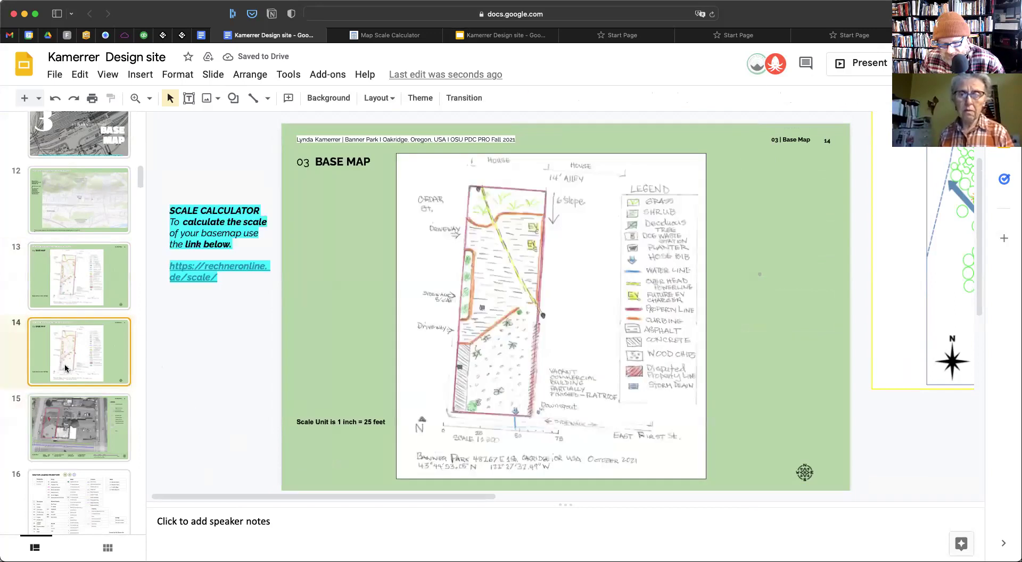
key(super+v)
Crop the bottom of the hand-drawn sketch so it clears the table
click(655, 292)
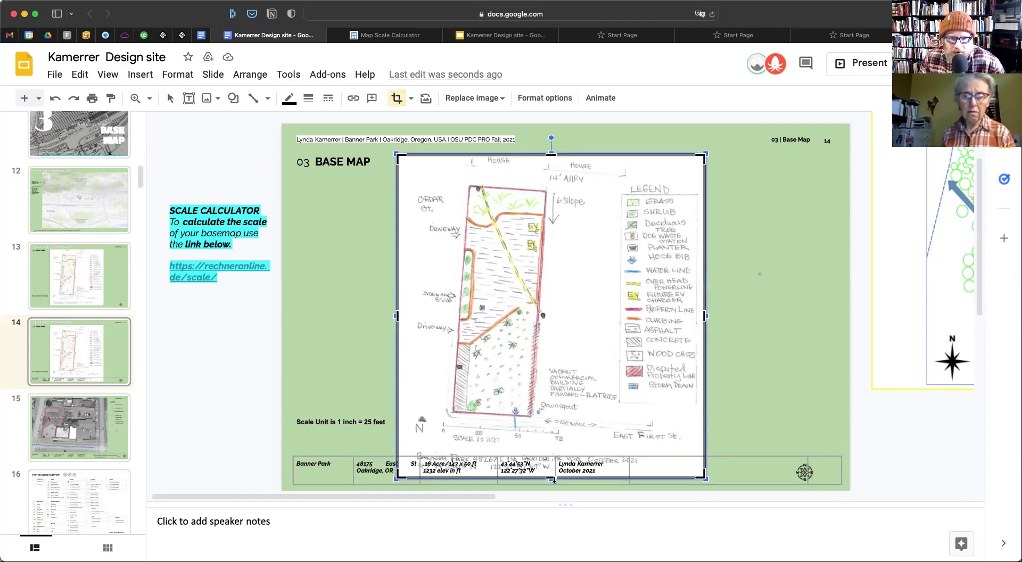
drag(554, 478, 559, 448)
key(Return)
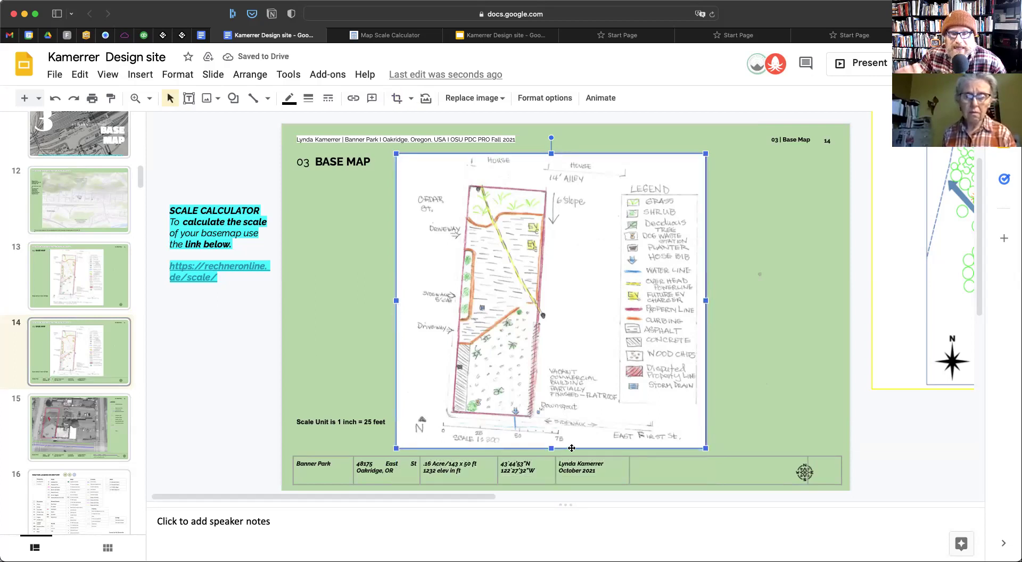
double_click(576, 379)
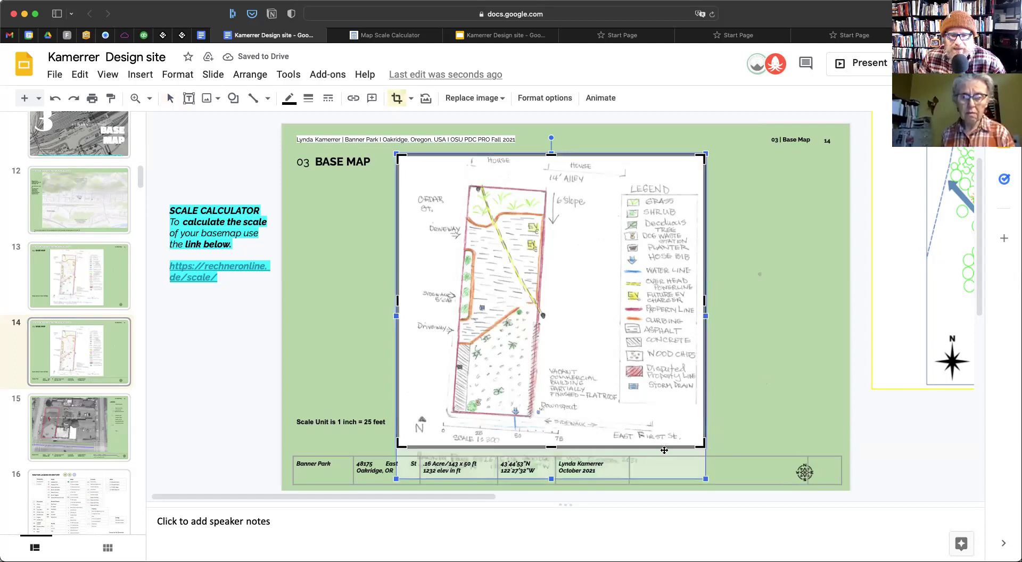
click(763, 394)
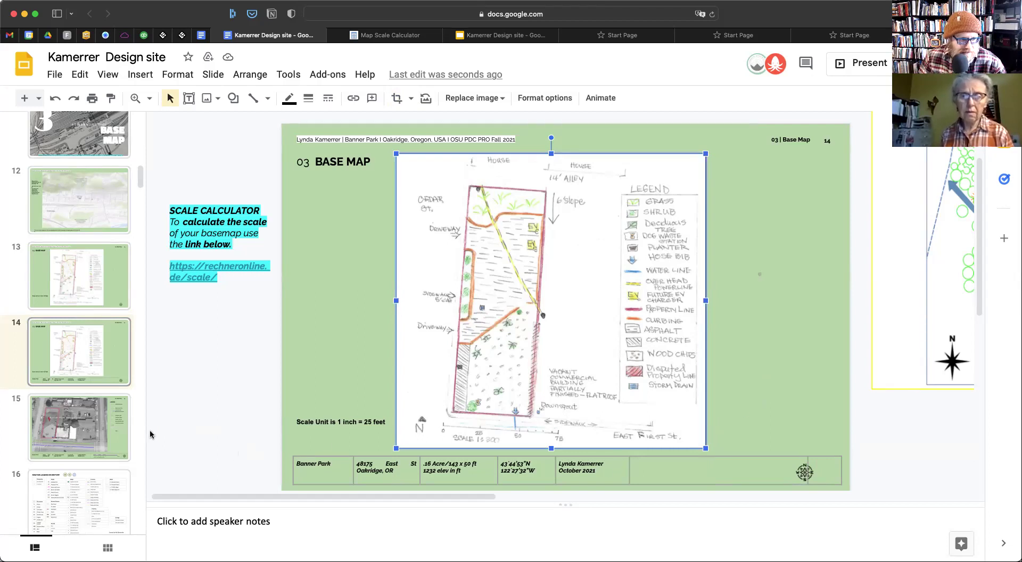
Replace the pasted table with slide 15's full footer and scale bar, dropping the extra compass
click(254, 463)
click(312, 481)
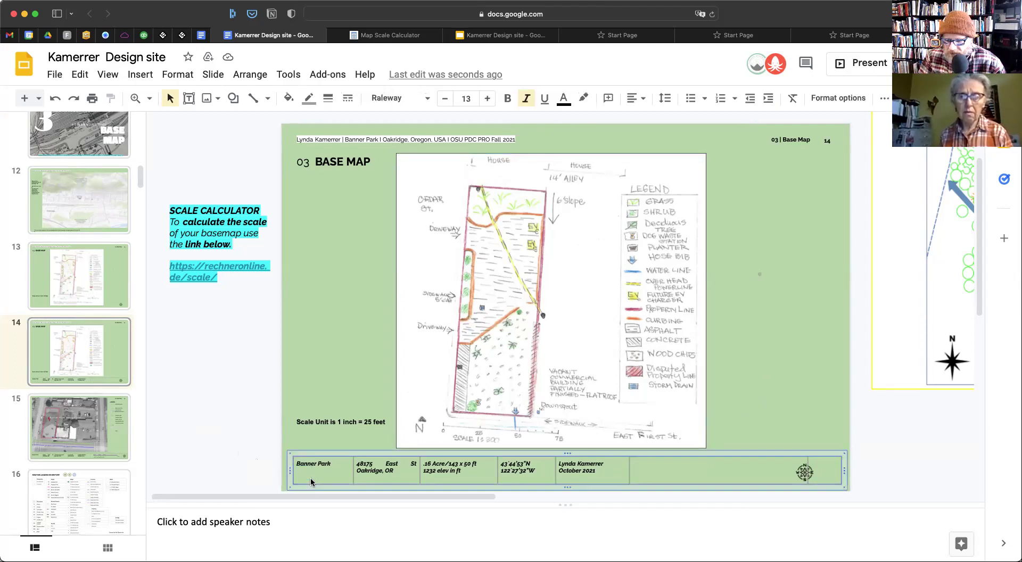
key(Delete)
key(Down)
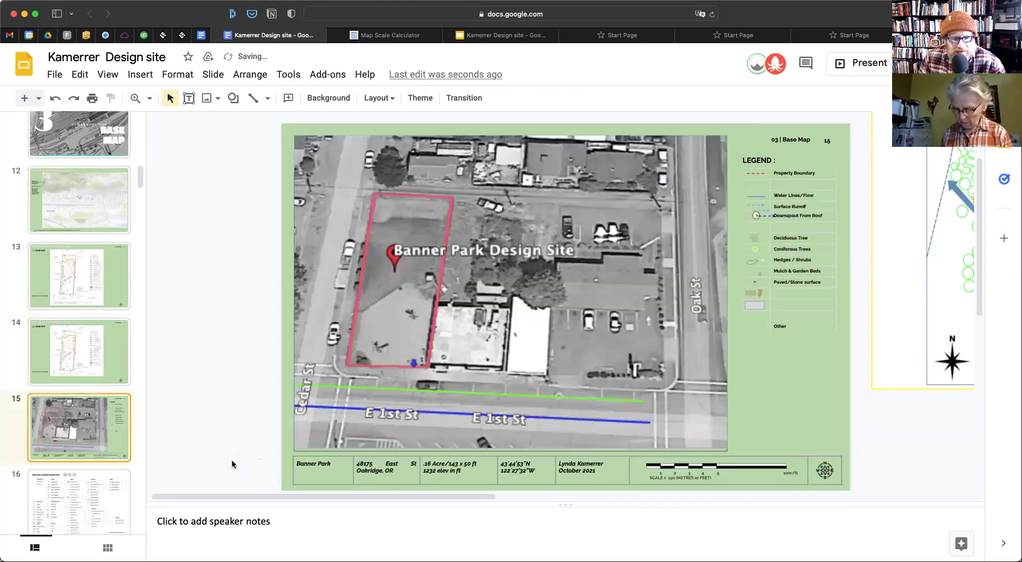
drag(241, 461, 856, 489)
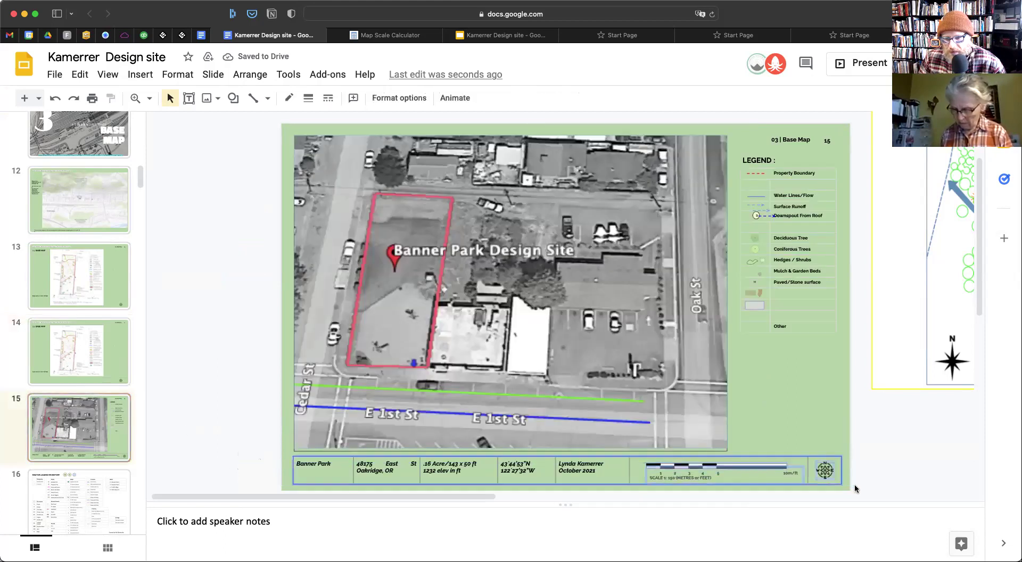
click(59, 357)
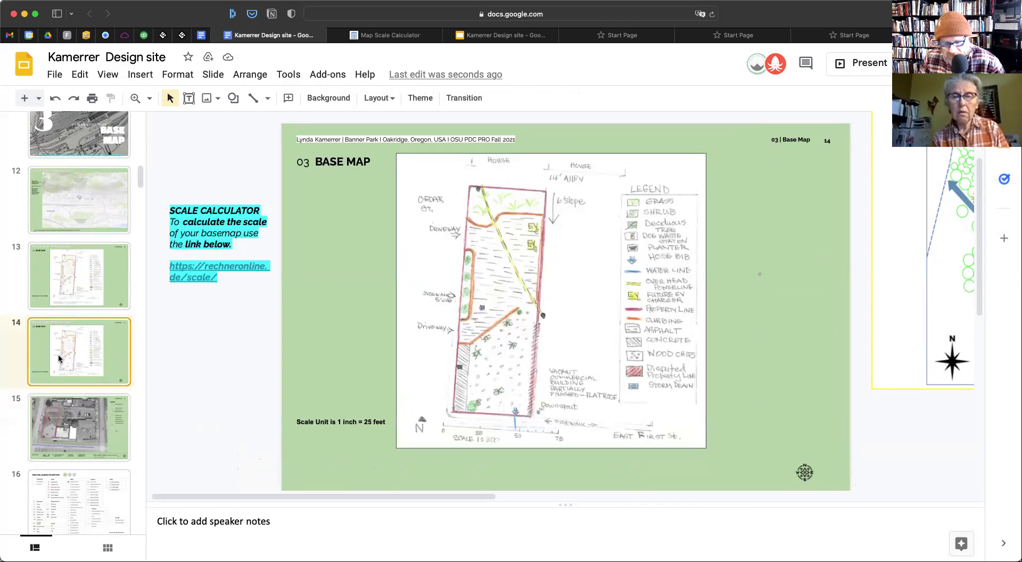
click(805, 474)
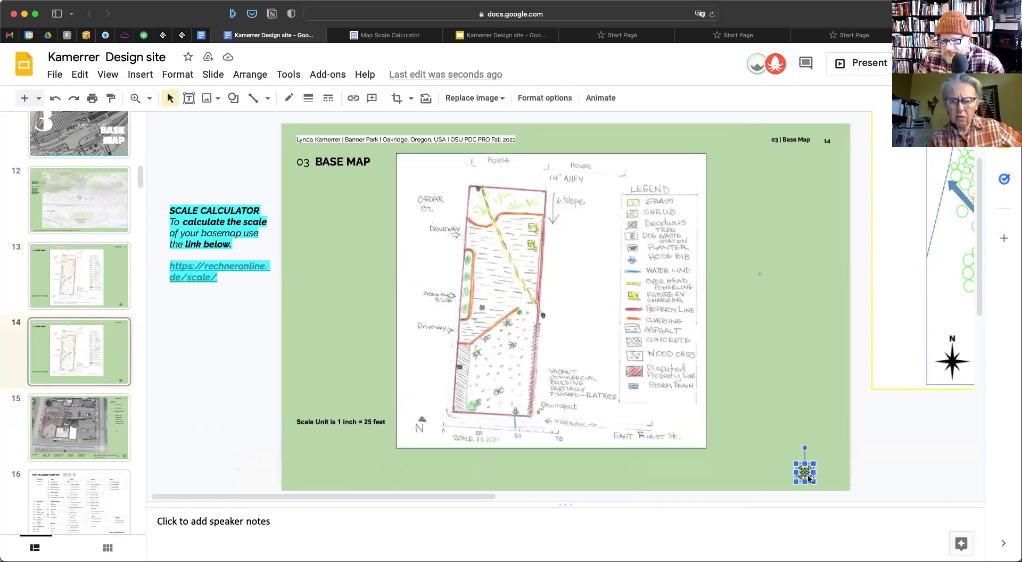
key(Delete)
key(ctrl+z)
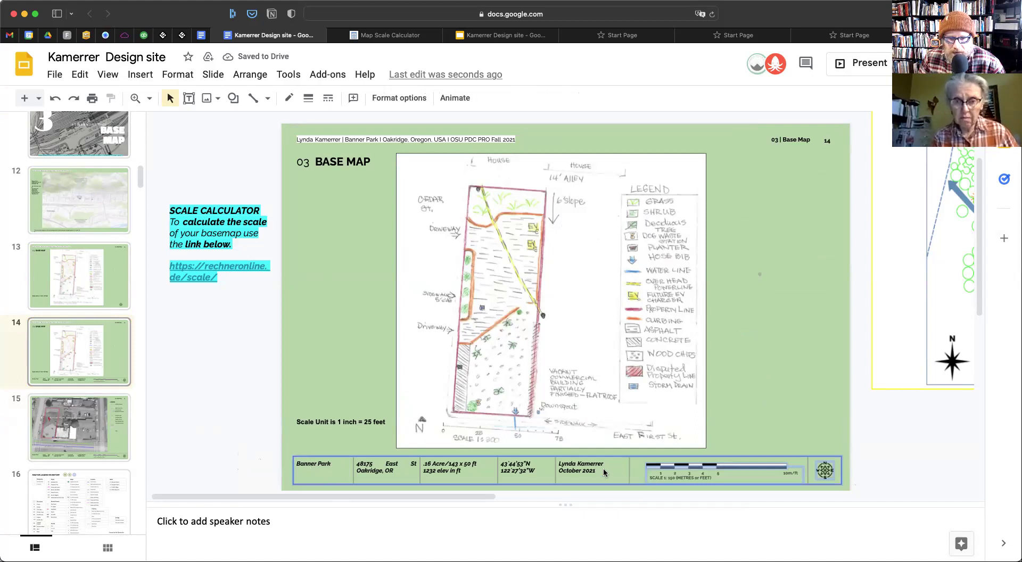
Left-align the footer table text and centre it vertically in its cells
click(645, 461)
click(599, 476)
drag(600, 475, 314, 469)
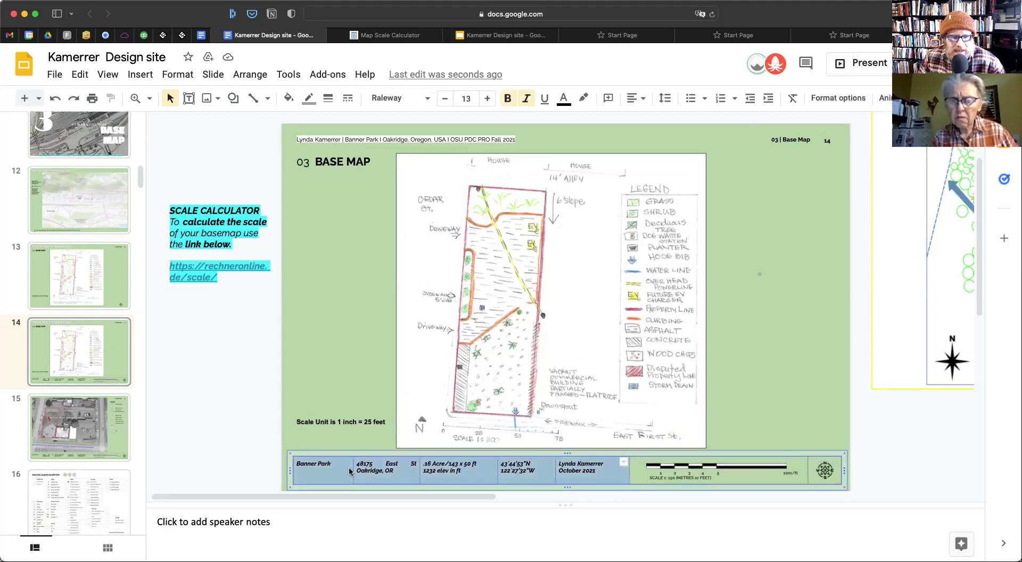
click(636, 99)
click(636, 119)
click(636, 98)
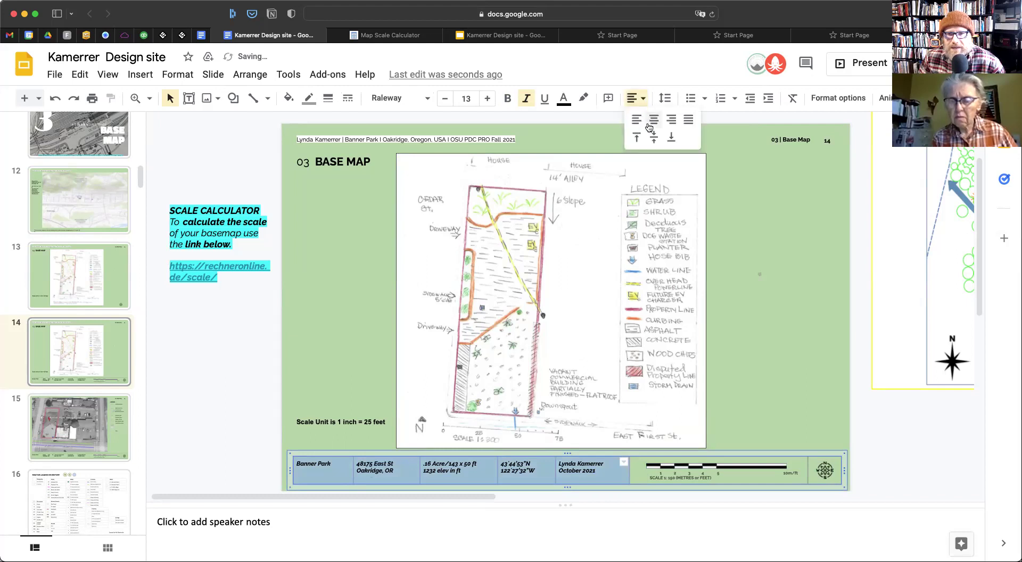
click(653, 137)
click(645, 104)
click(654, 137)
Remove the blank line so the address sits on one line
click(370, 478)
click(371, 478)
key(BackSpace)
click(435, 479)
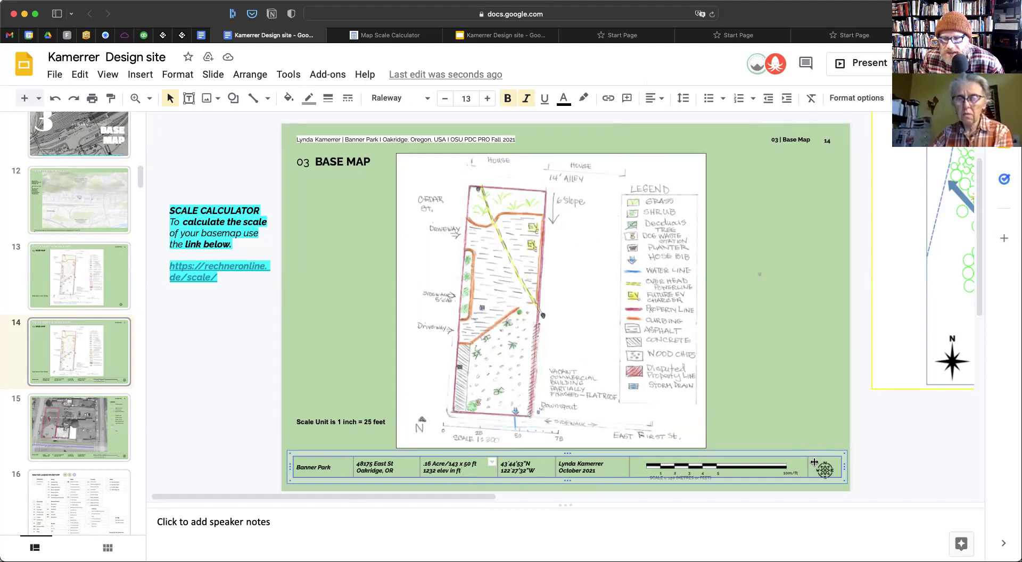
click(868, 472)
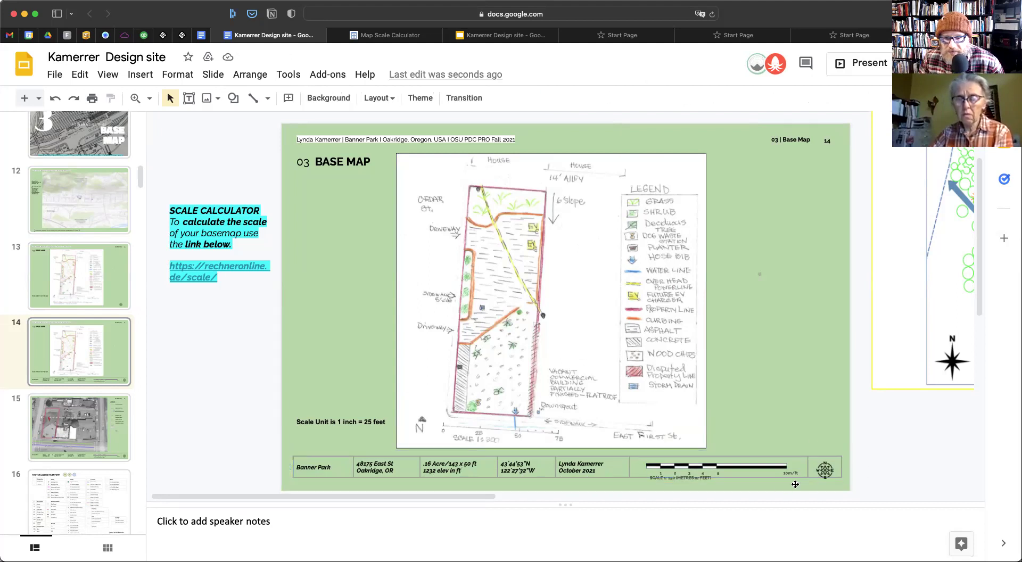
Zoom in and lay the title block's scale bar over the sketch's hand-drawn scale
click(150, 98)
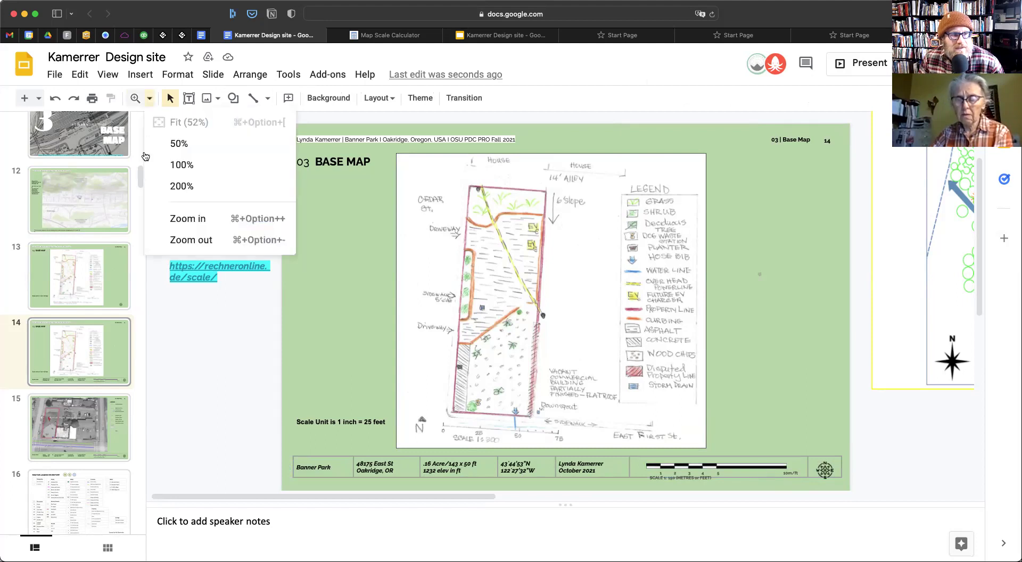
click(184, 218)
scroll(647, 318, down, 10)
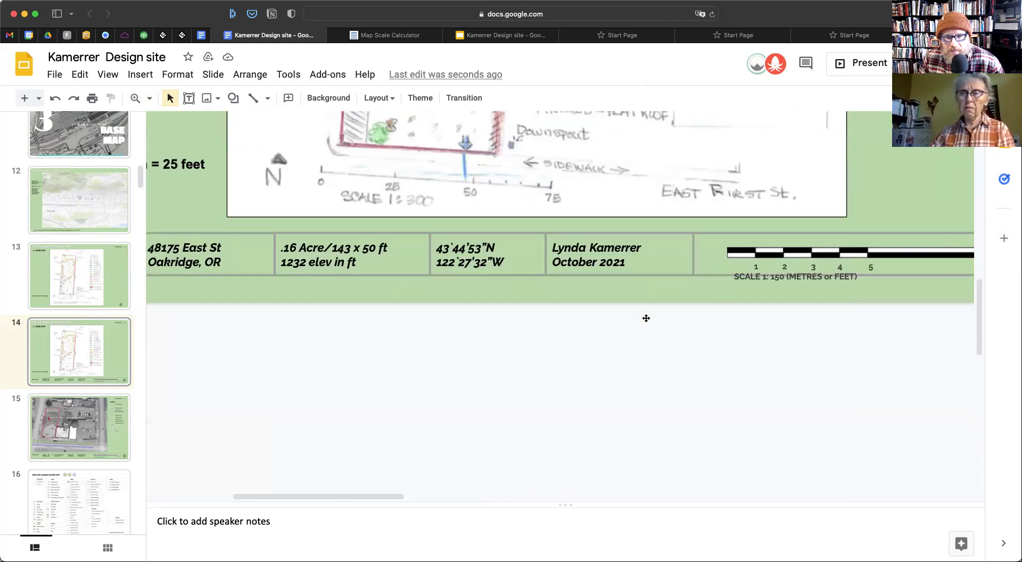
scroll(650, 318, up, 5)
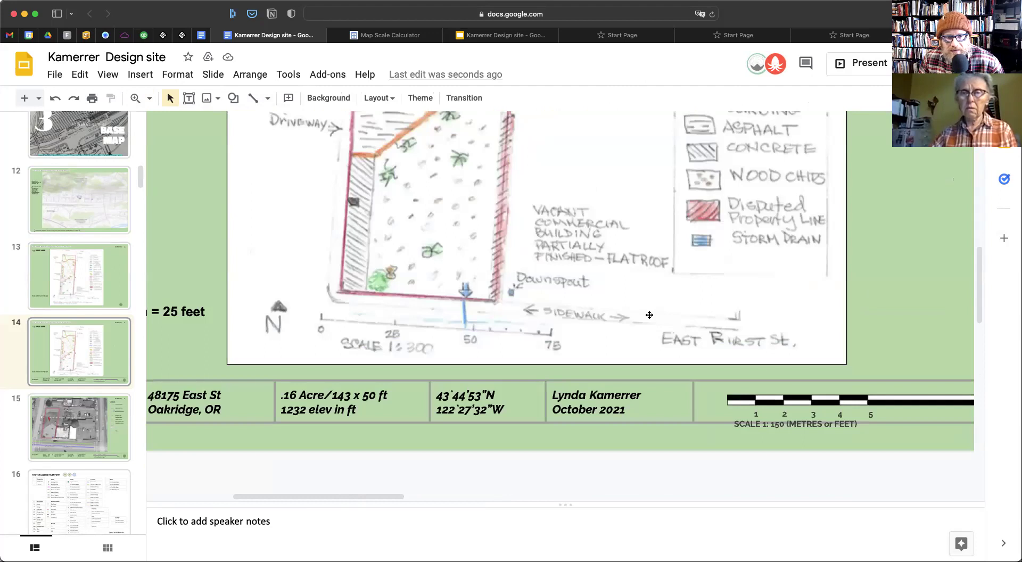
scroll(650, 315, right, 4)
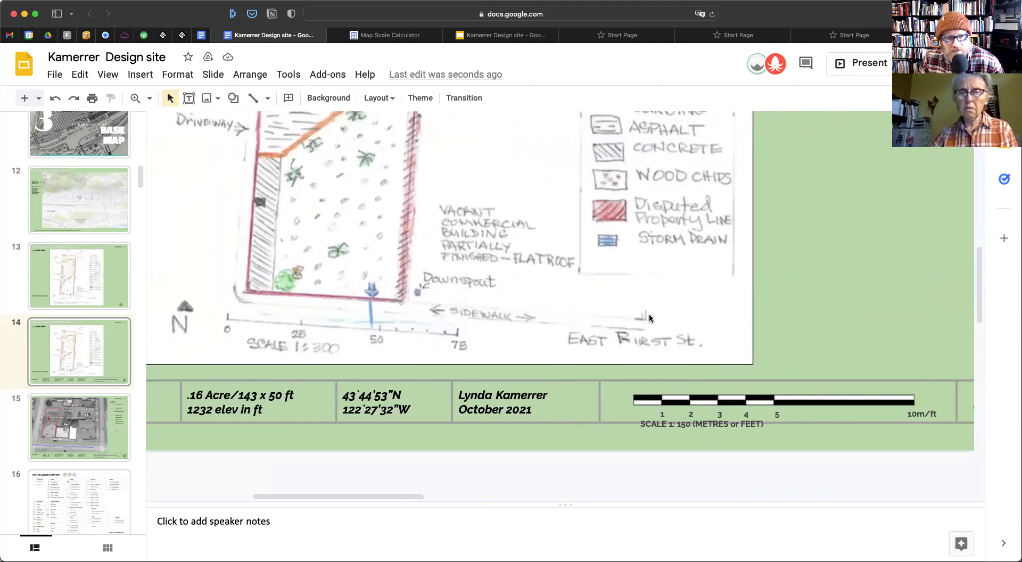
mouse_move(829, 403)
mouse_down()
mouse_move(410, 343)
mouse_move(421, 327)
mouse_move(826, 432)
mouse_up()
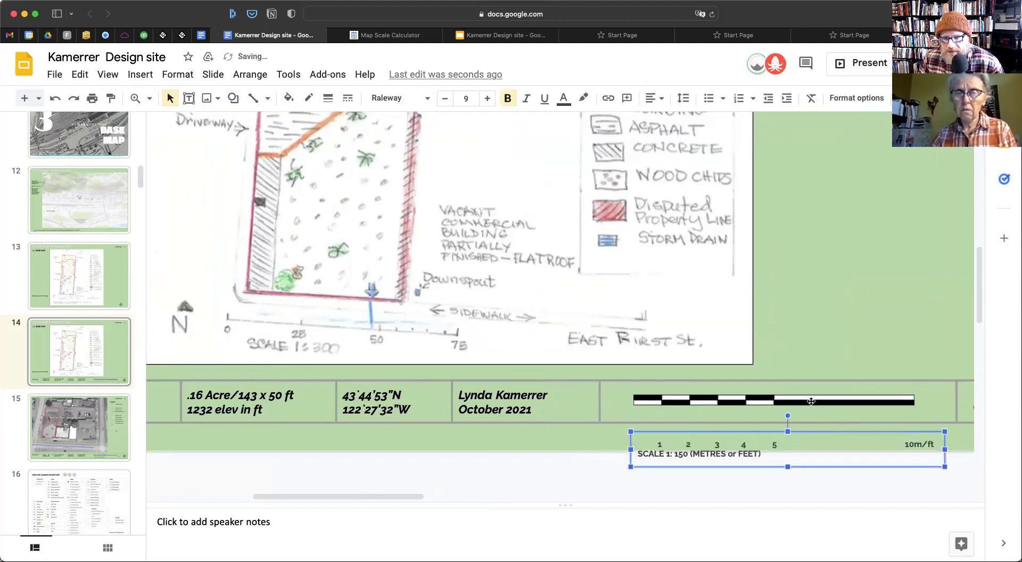
click(811, 401)
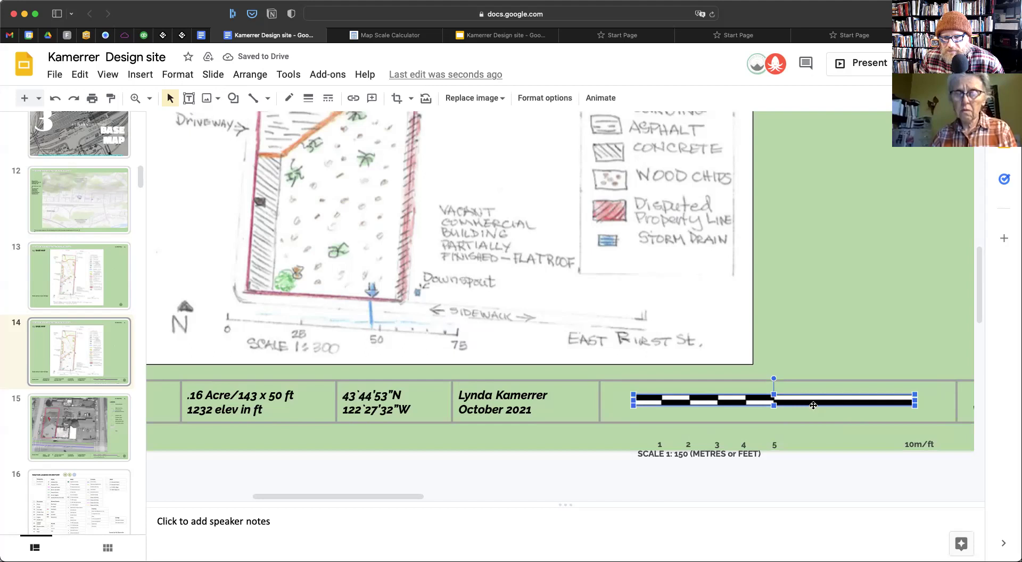
mouse_move(778, 399)
mouse_down()
mouse_move(375, 317)
mouse_move(415, 318)
mouse_move(396, 329)
mouse_move(405, 328)
mouse_up()
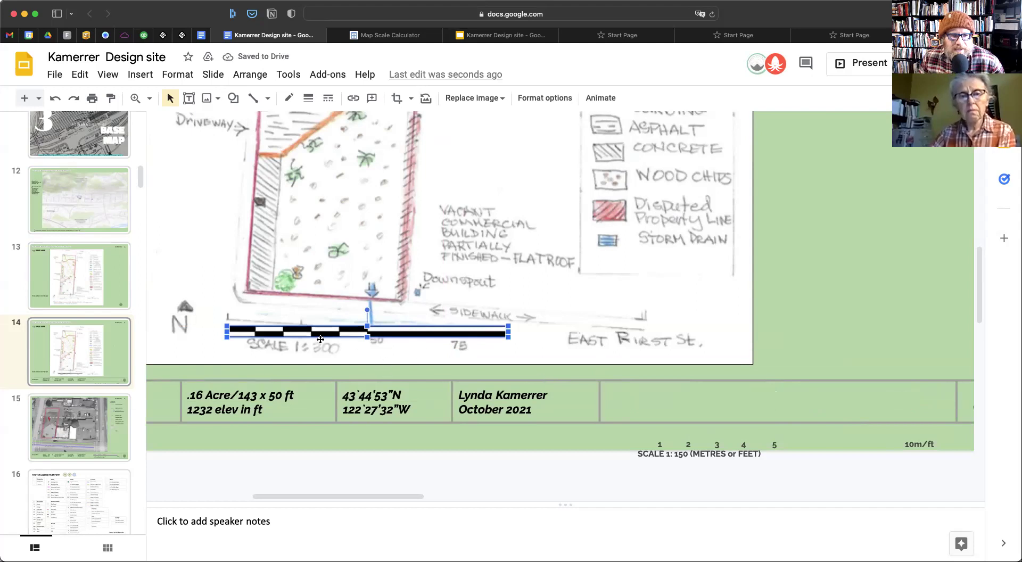
Stretch the scale bar to match the sketch's scale, then move it back into the title block cell
drag(508, 337, 486, 344)
drag(376, 327, 376, 333)
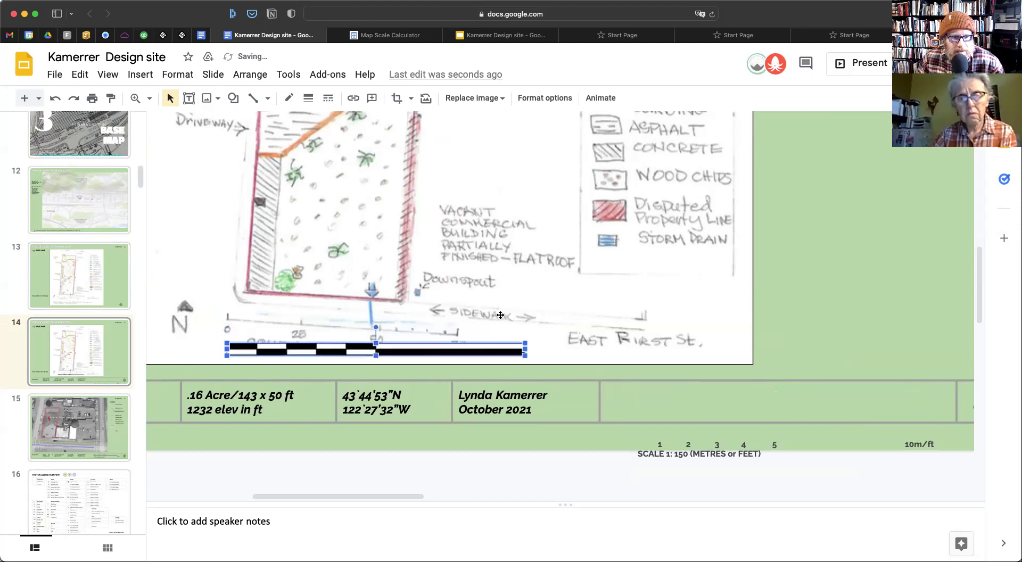
drag(527, 349, 530, 350)
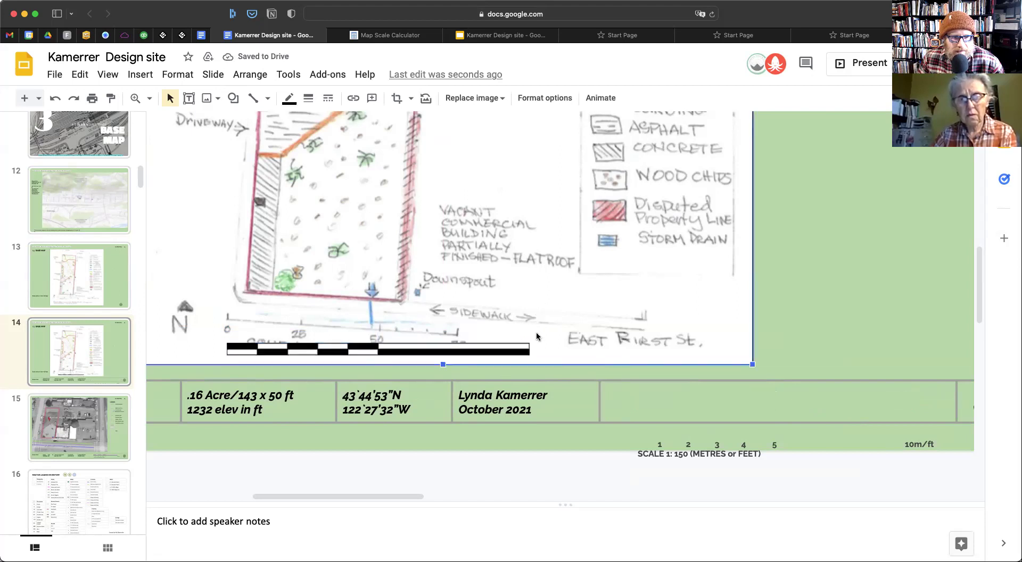
drag(530, 350, 533, 350)
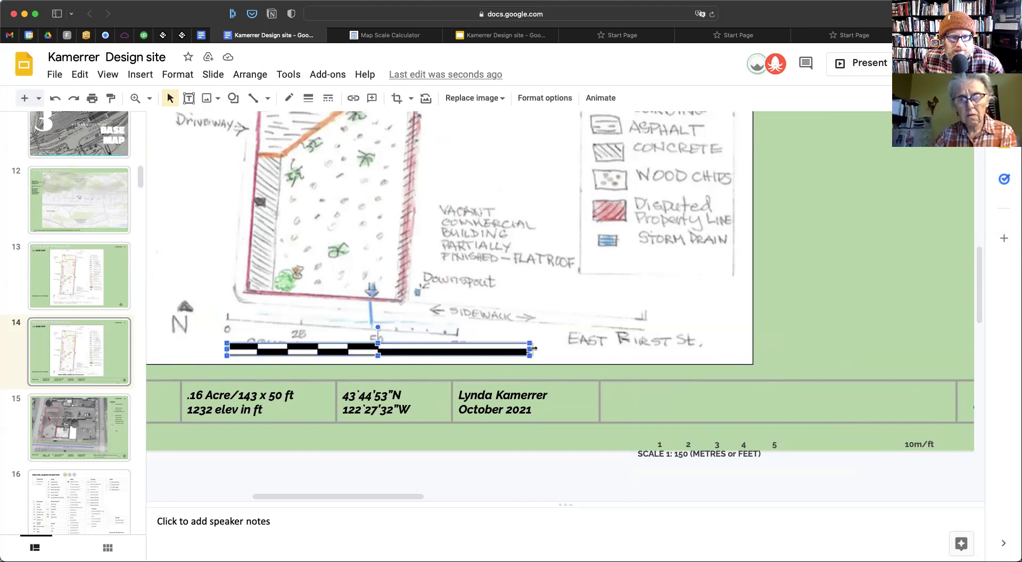
click(550, 324)
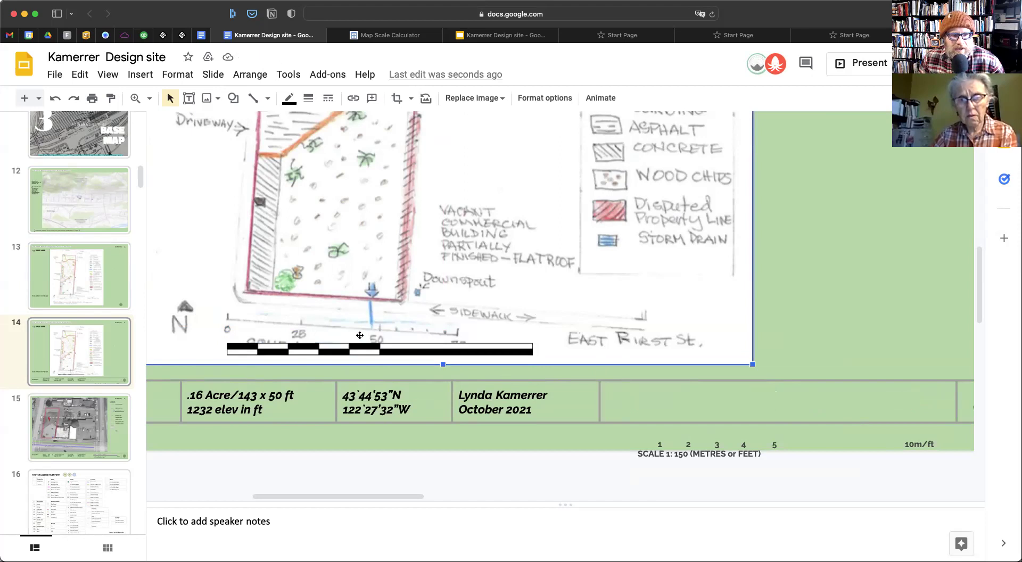
drag(409, 346, 803, 391)
scroll(695, 333, down, 1)
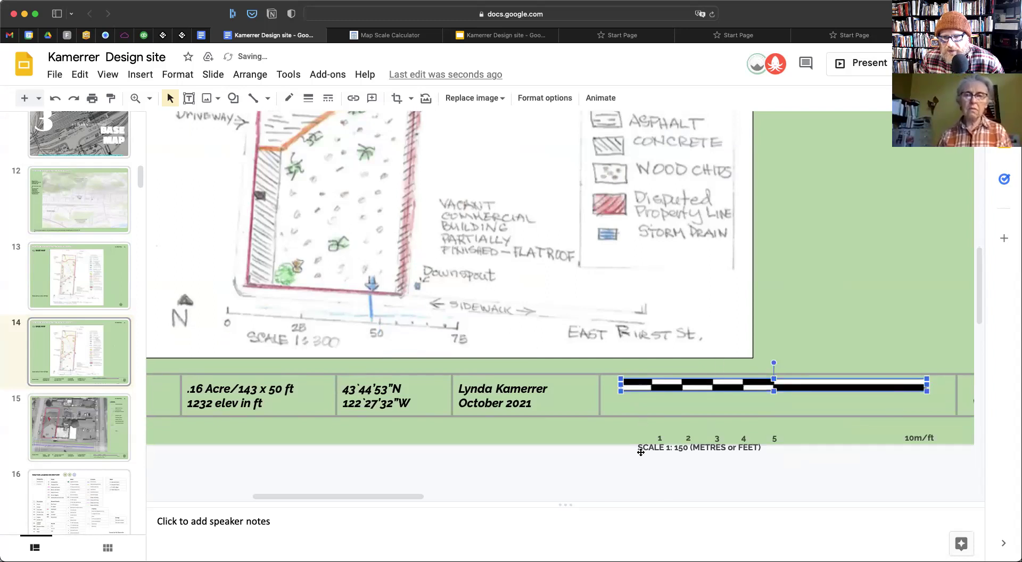
Move the scale label text box up so the labels sit directly under the bar
click(616, 462)
click(663, 453)
drag(668, 427, 659, 385)
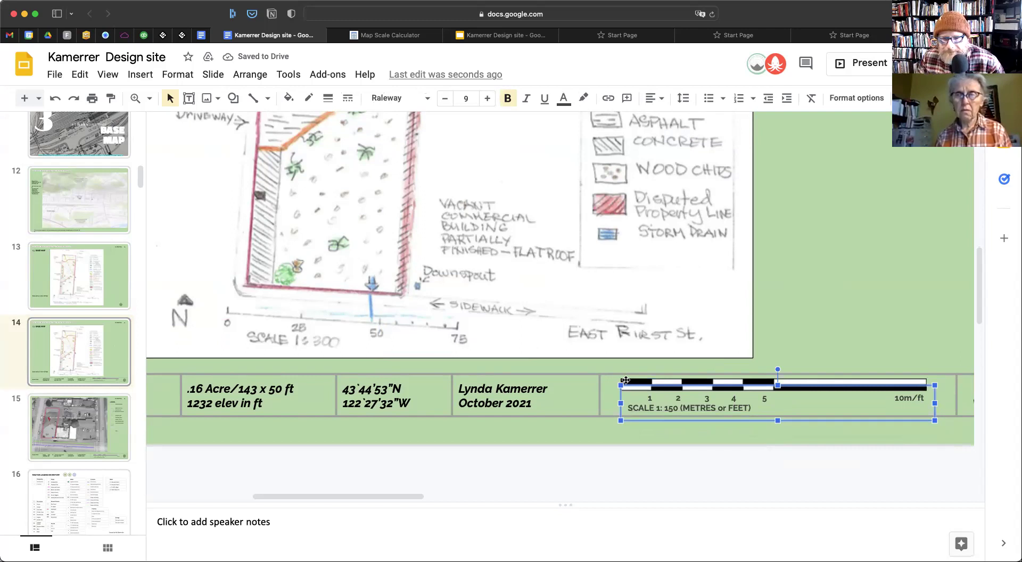
Change the 1, 2, 3 tick labels to 10, 20, 30 and remove the extra spaces
click(651, 394)
text(0)
click(686, 397)
text(0)
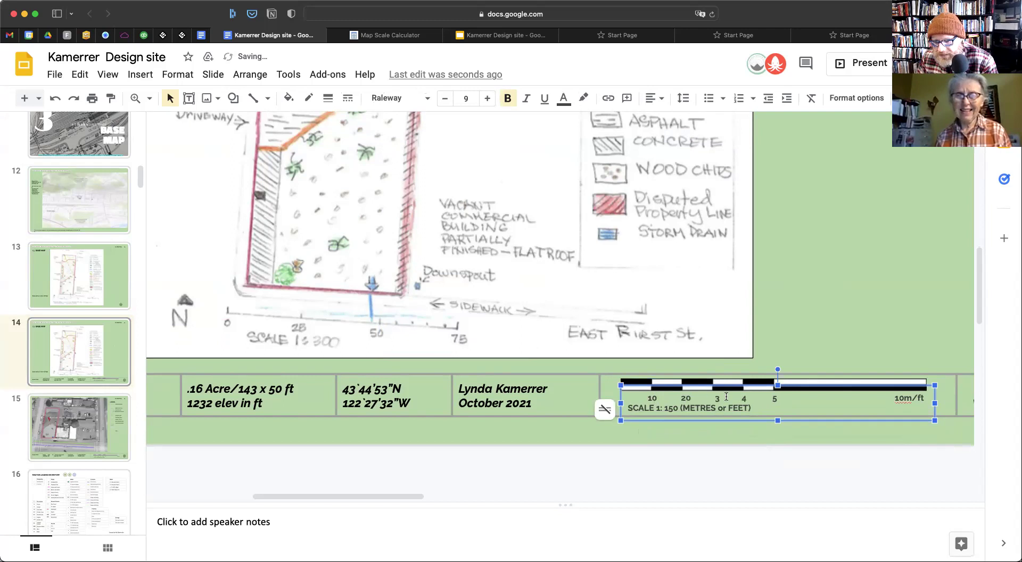
click(719, 398)
text(0)
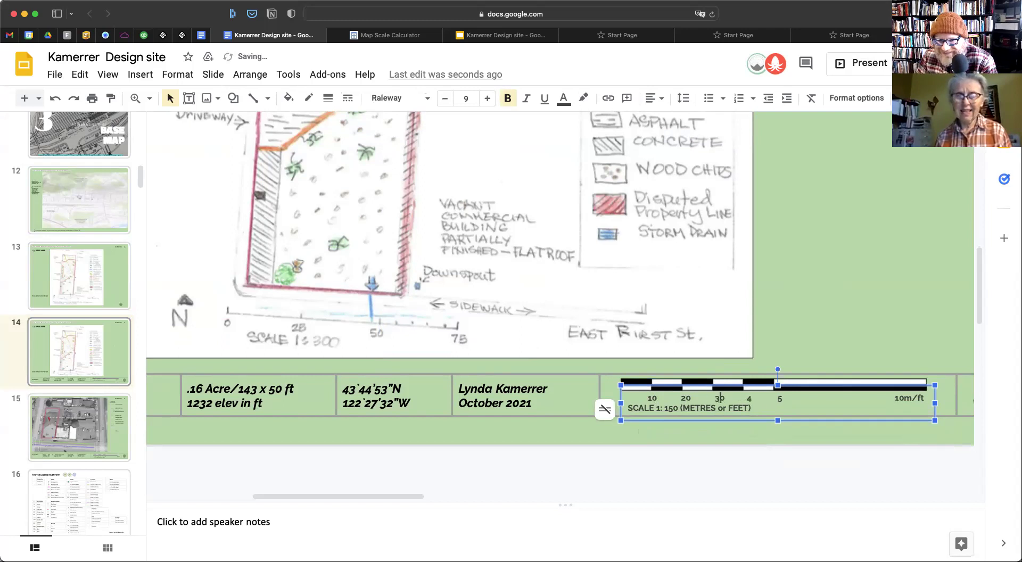
key(BackSpace)
key(BackSpace)
key(BackSpace)
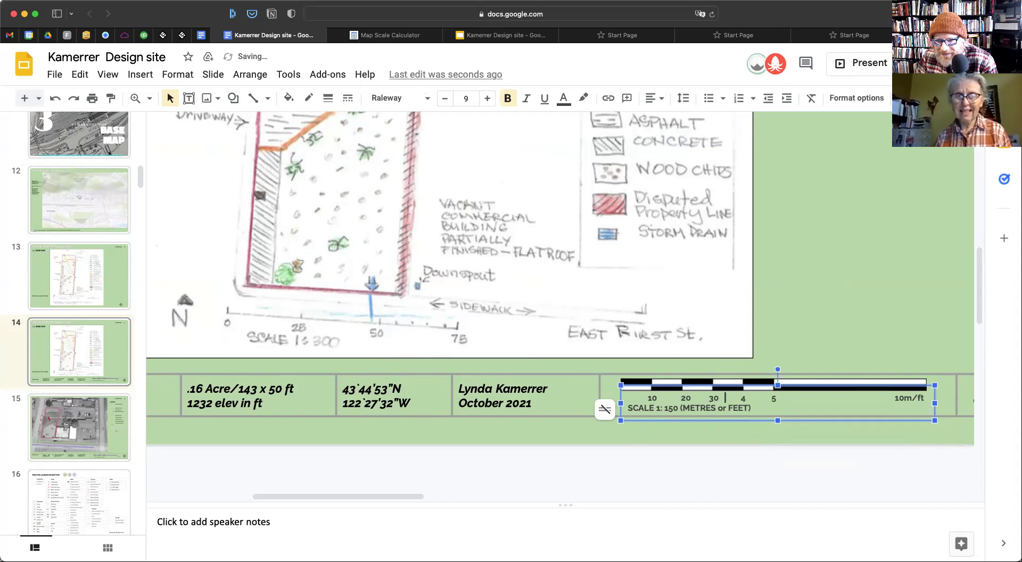
key(BackSpace)
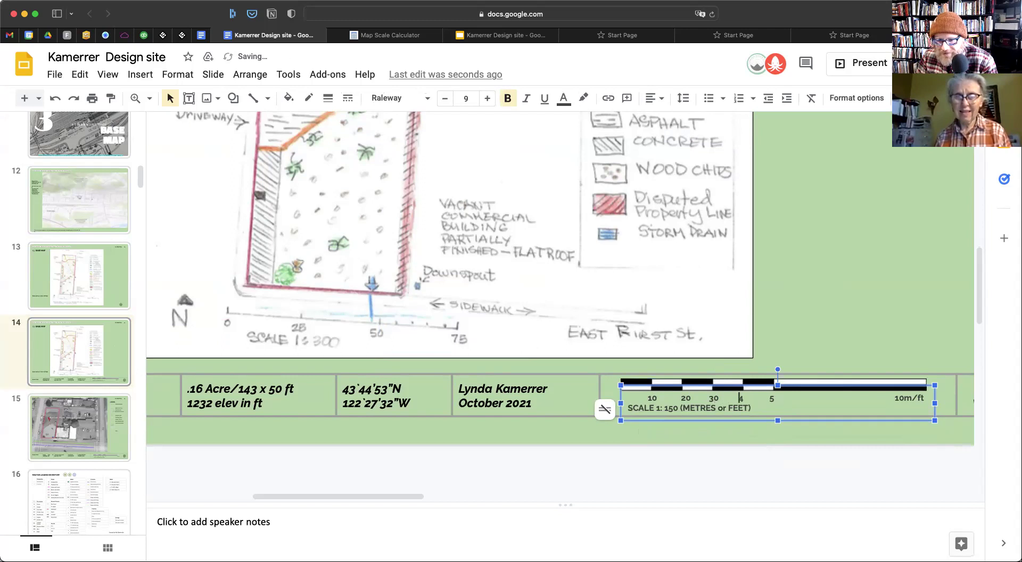
Make the 40 and 50 labels and tighten the spacing before 20
text(0)
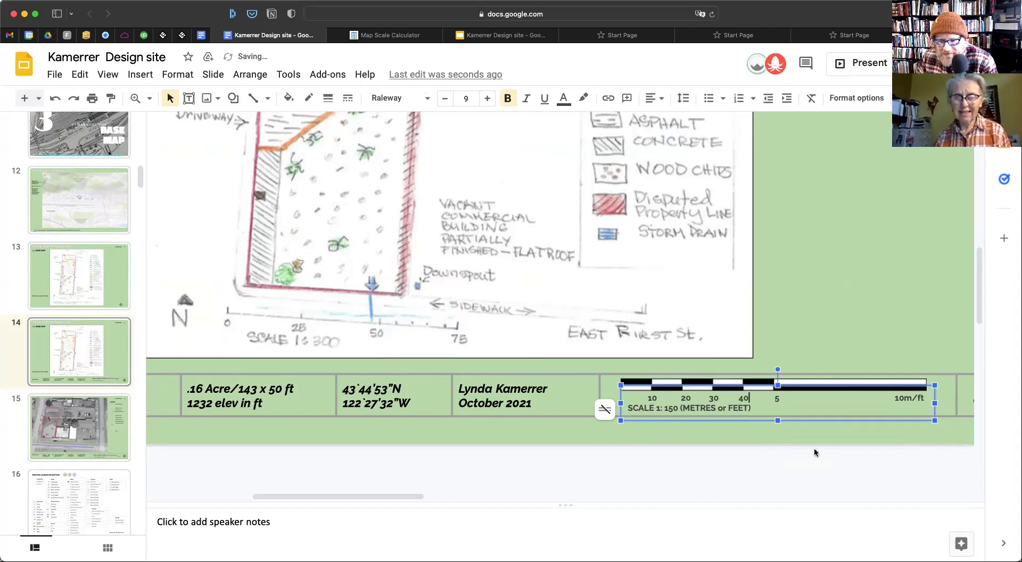
click(681, 398)
key(BackSpace)
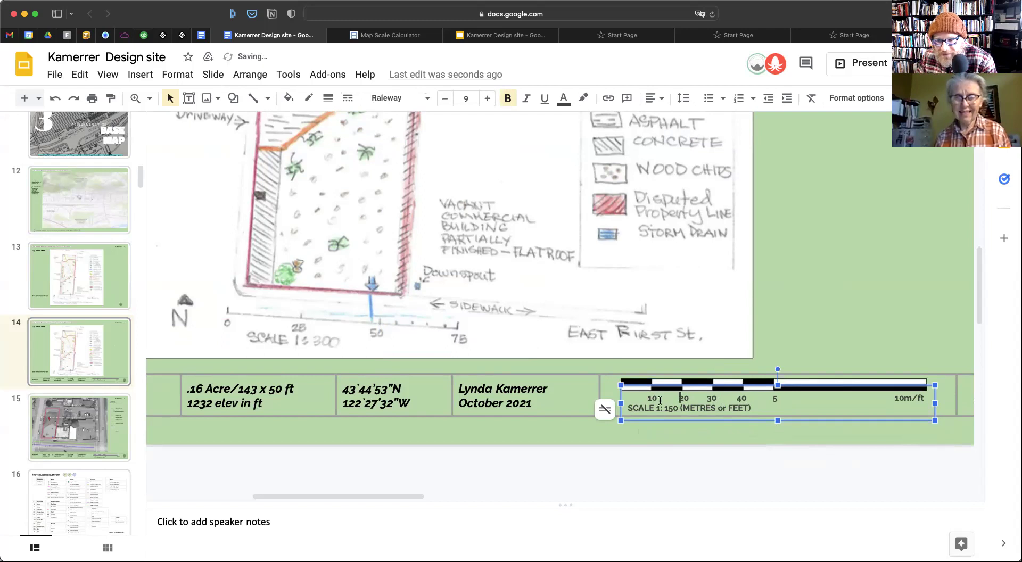
click(772, 398)
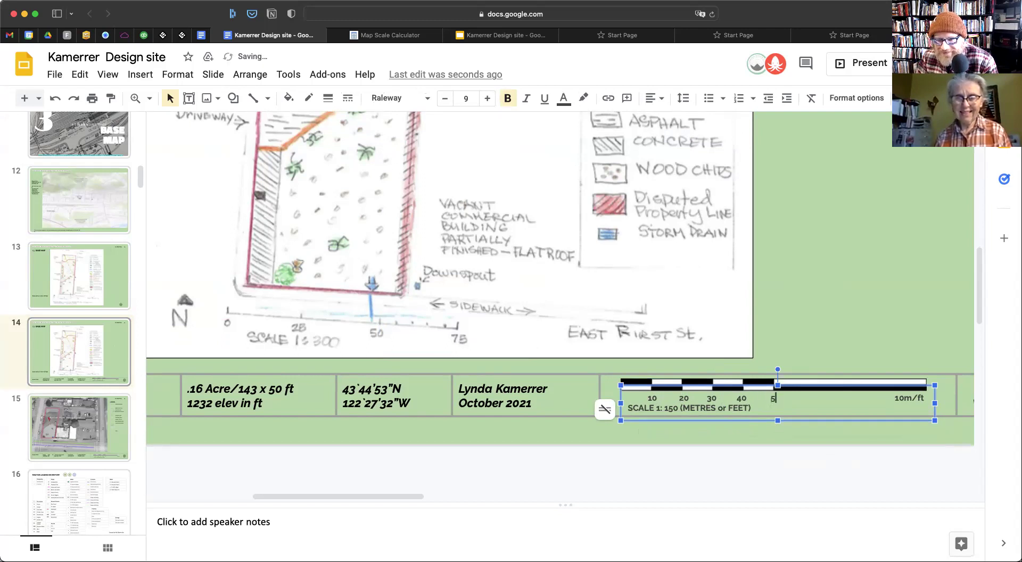
text(0)
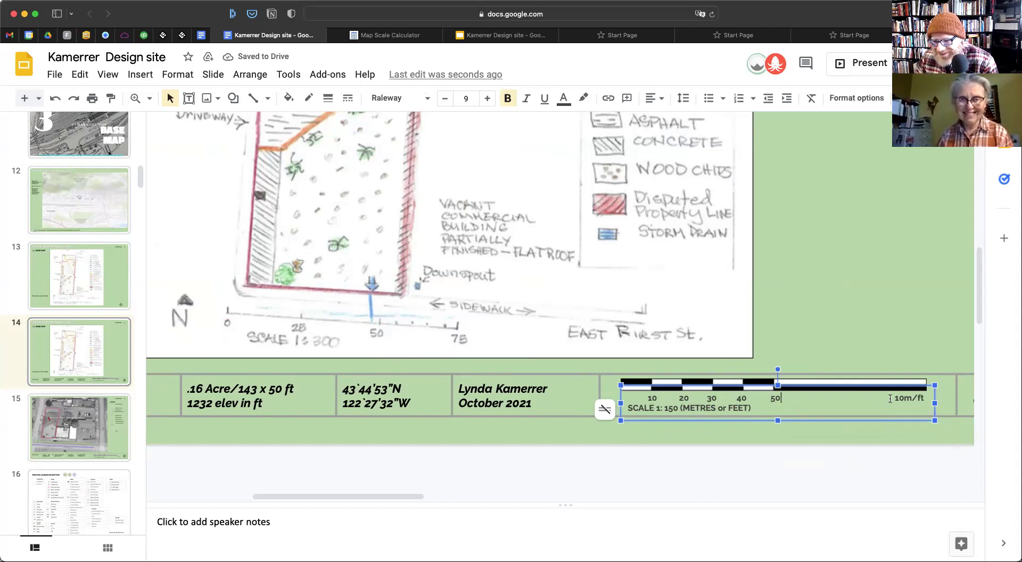
Replace the last tick label with 100ft, aligned on the tick line
drag(895, 398, 921, 397)
text(100)
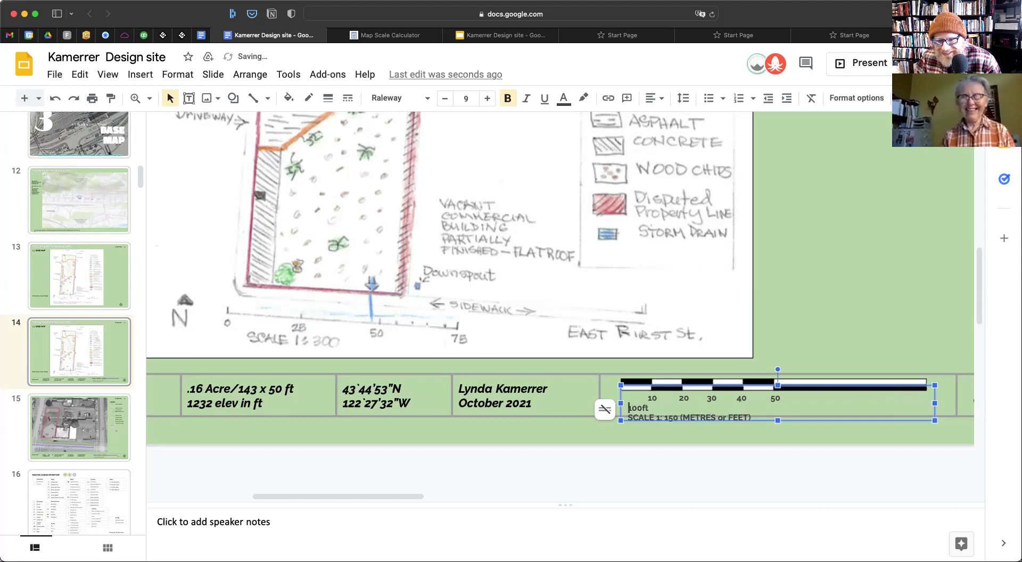
key(BackSpace)
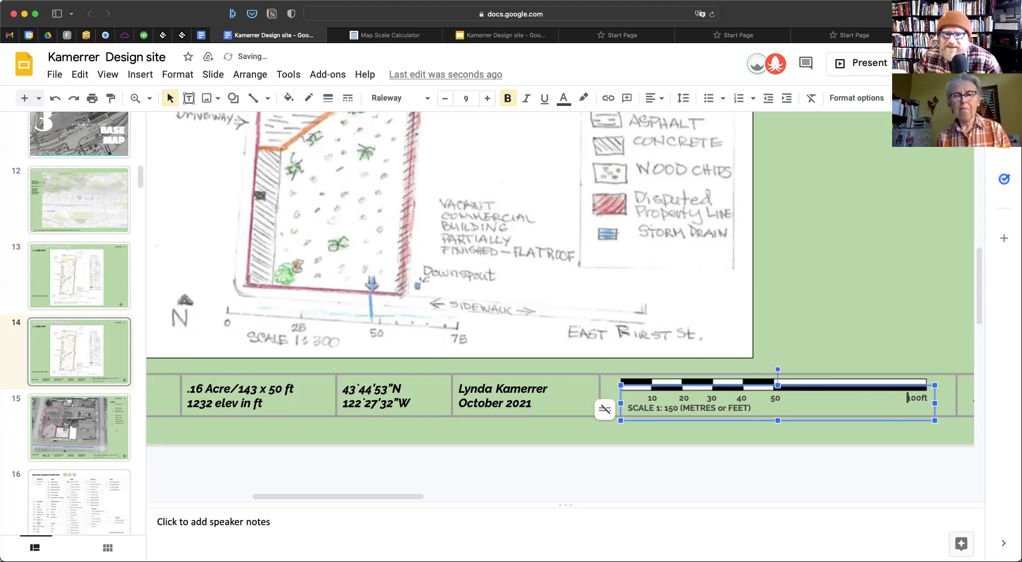
Change the scale line to SCALE 1: 300 and delete the '(METRES or FEET)' wording
double_click(671, 409)
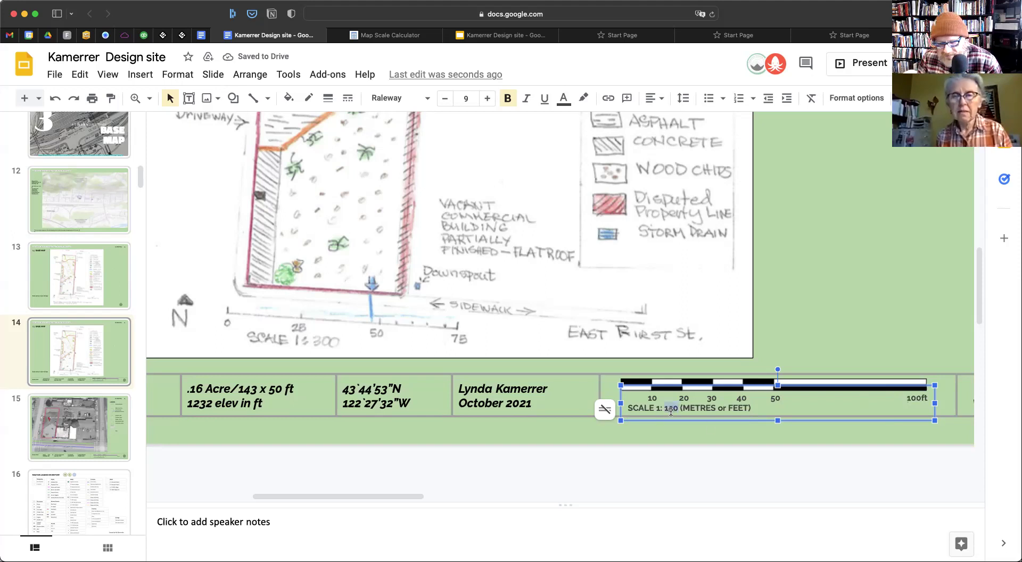
text(300)
key(Delete)
key(Delete)
key(Delete)
key(Delete)
key(Delete)
key(Delete)
key(Delete)
key(Delete)
key(Delete)
key(Delete)
key(Delete)
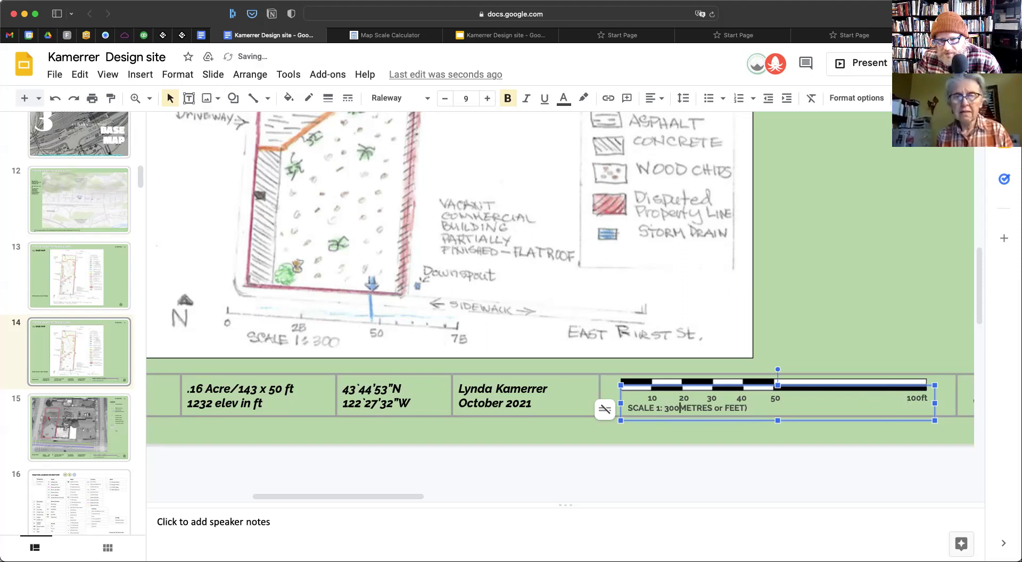
key(Delete)
key(Delete)
key(Delete)
key(Delete)
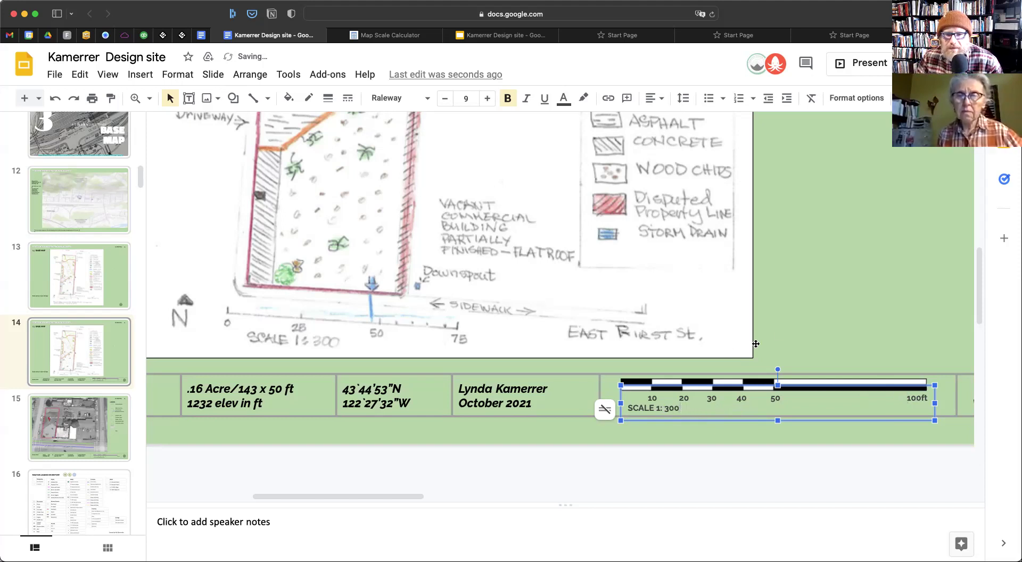
click(807, 319)
Shrink the compass image and nudge it up and left within its title-block cell
scroll(744, 376, right, 4)
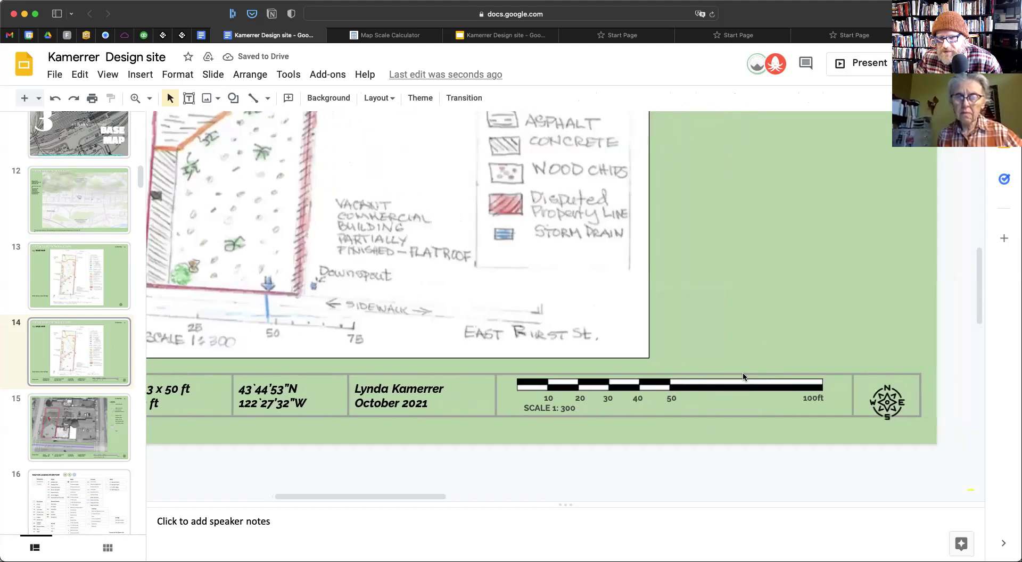
click(894, 405)
key(Up)
key(Up)
key(Up)
key(Up)
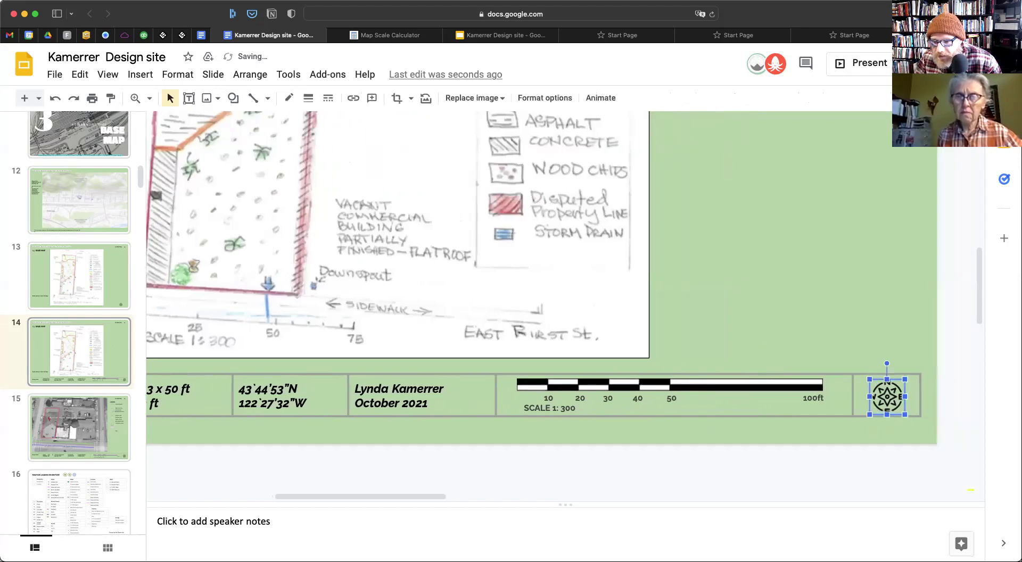
click(834, 336)
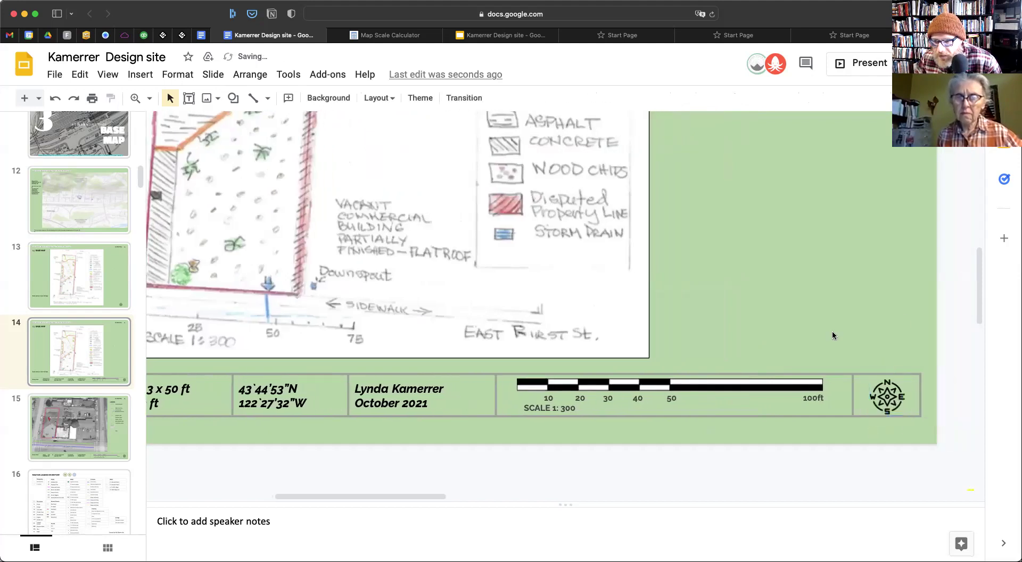
click(882, 406)
drag(869, 415, 875, 409)
click(938, 380)
click(891, 399)
key(Left)
key(Left)
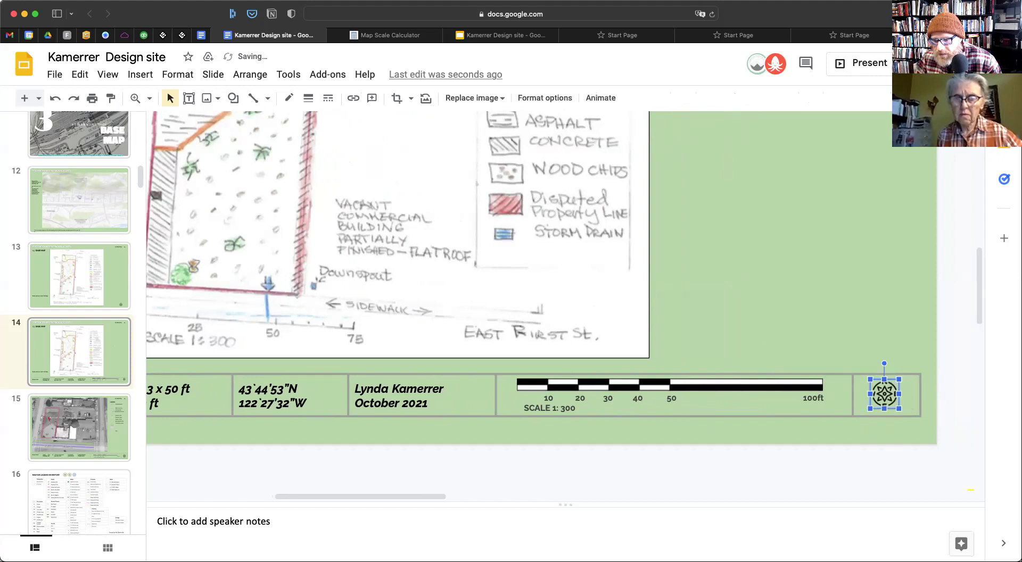
Fit the whole of slide 14 in view
click(136, 99)
click(150, 99)
click(163, 123)
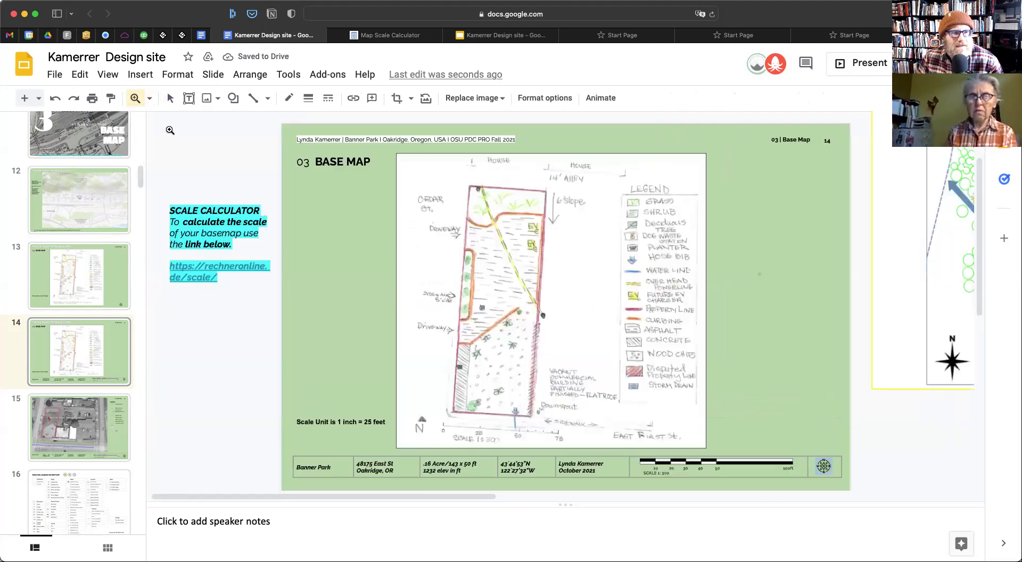
click(705, 319)
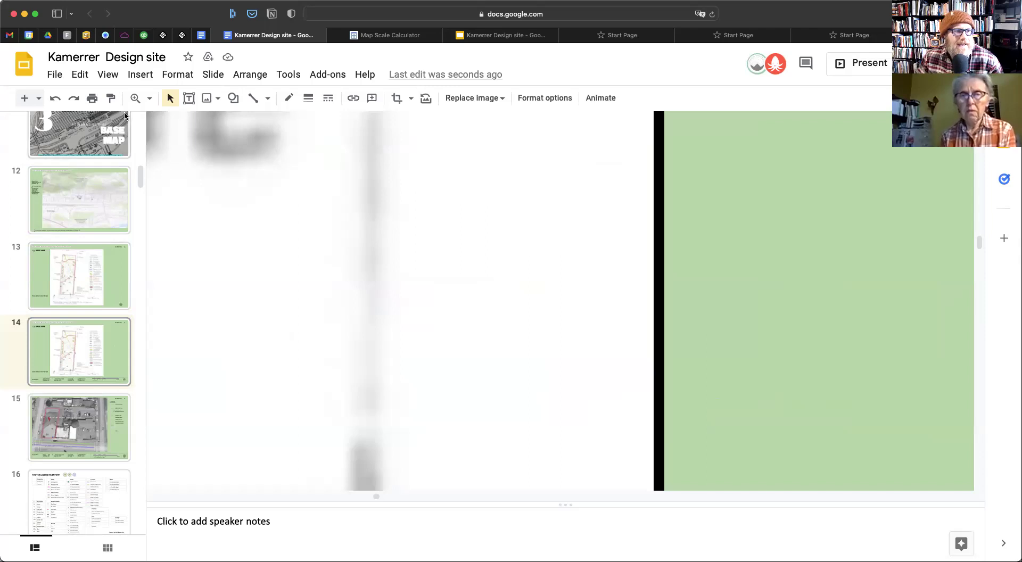
click(83, 323)
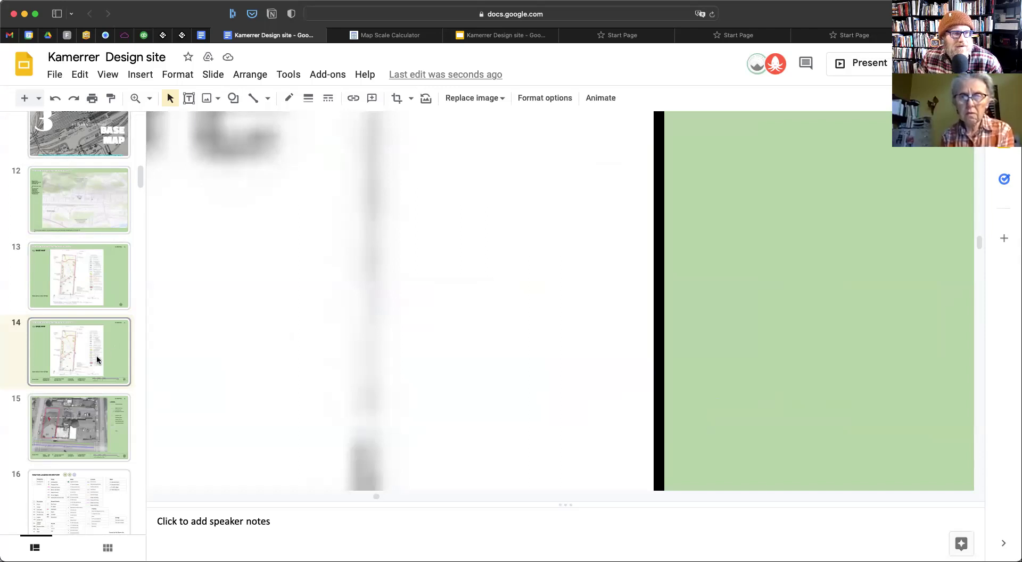
click(152, 101)
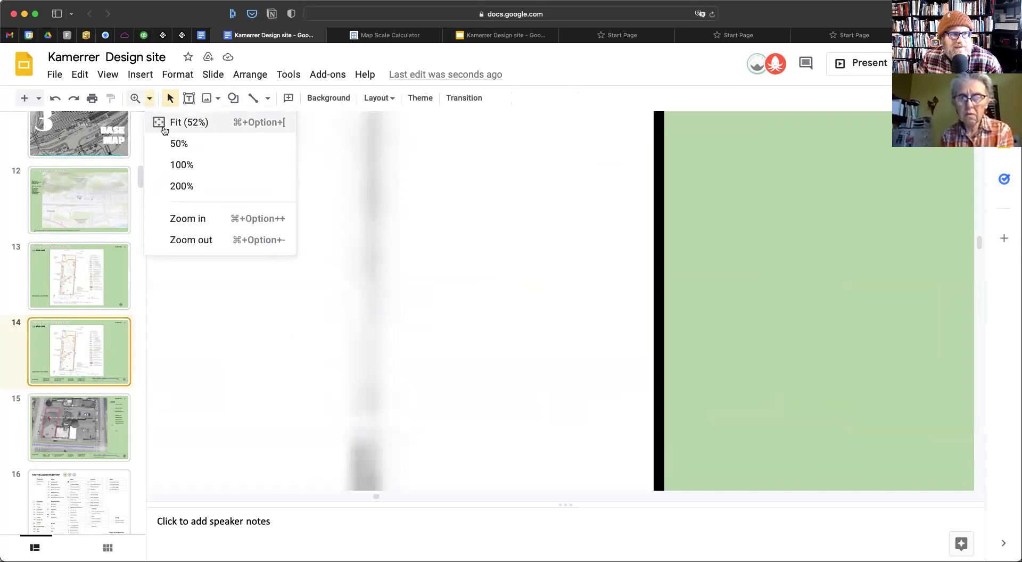
click(169, 122)
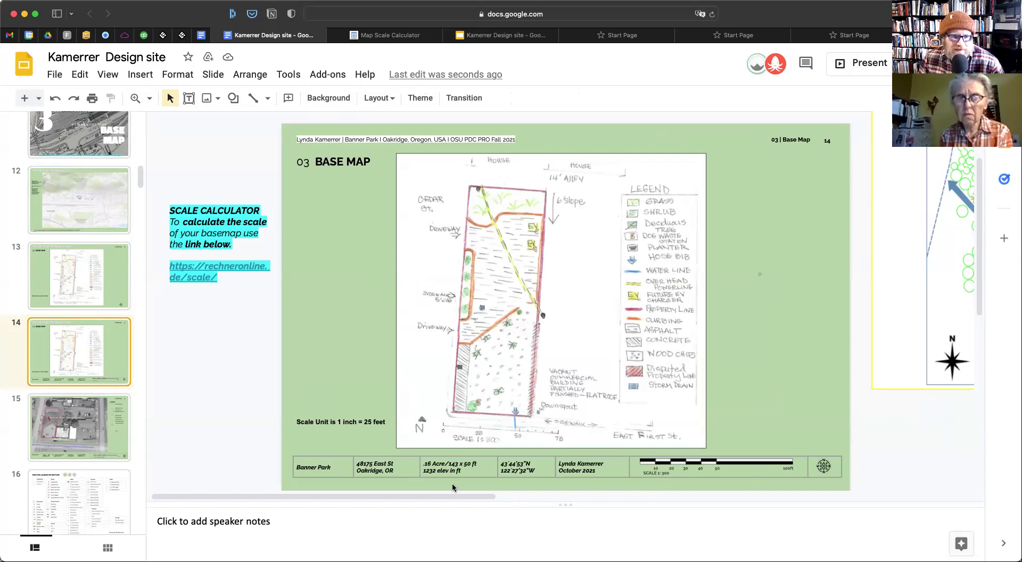
Nudge the whole bottom info table down slightly
drag(264, 458, 846, 478)
key(Down)
key(Down)
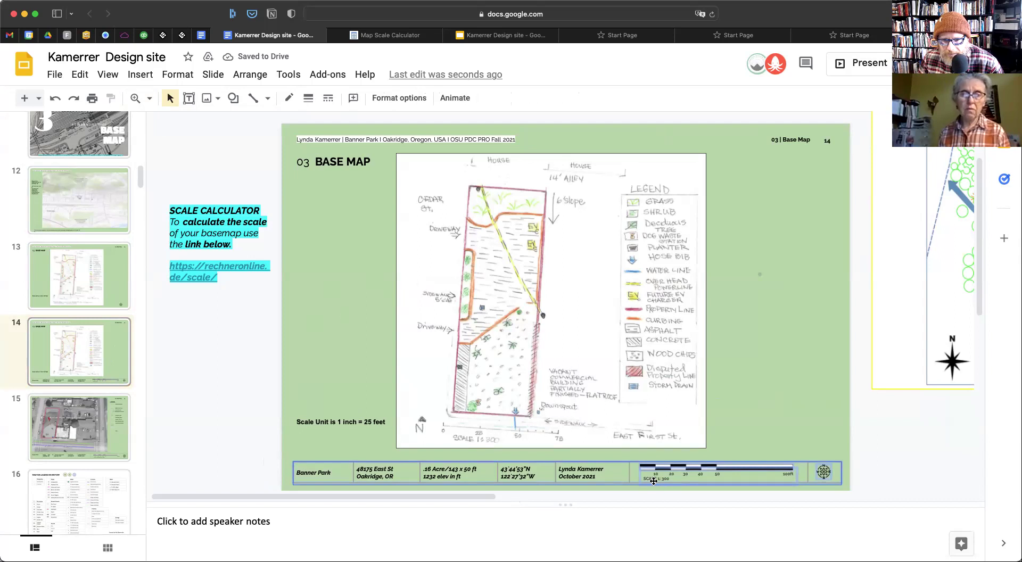
click(742, 453)
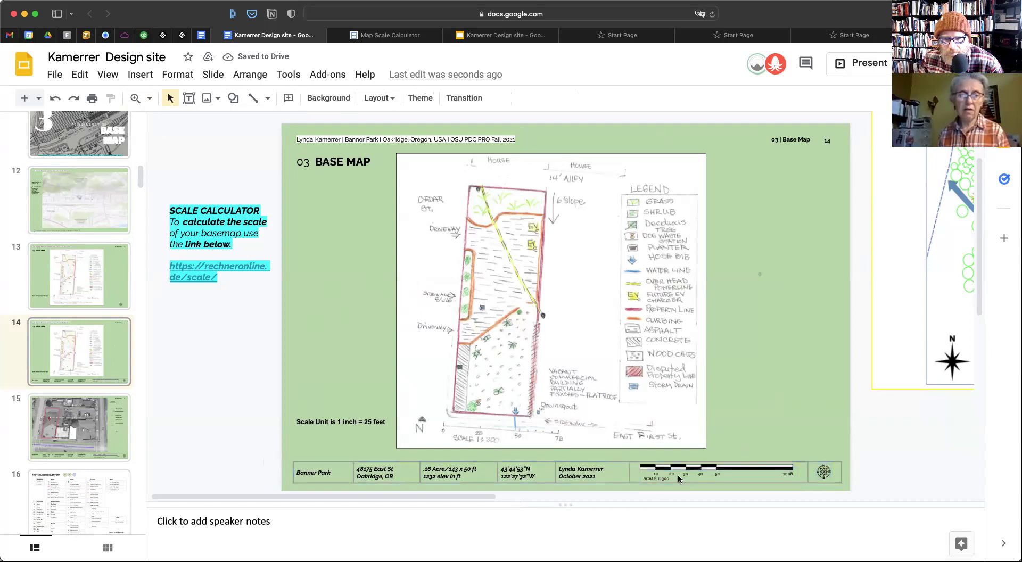
Zoom in on the title block and click into the scale-bar text
click(150, 98)
click(196, 221)
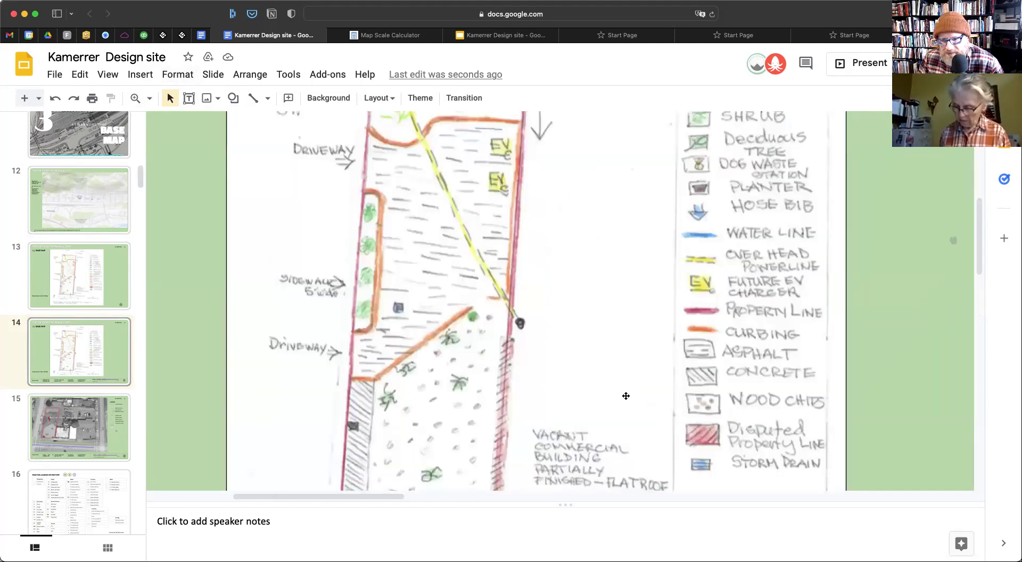
scroll(628, 392, down, 5)
scroll(666, 338, right, 4)
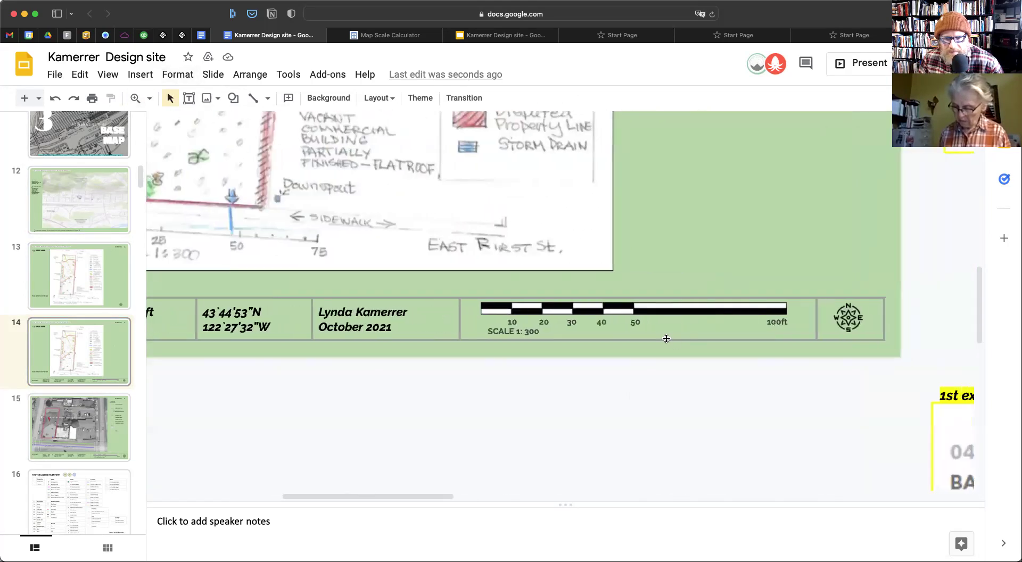
click(530, 331)
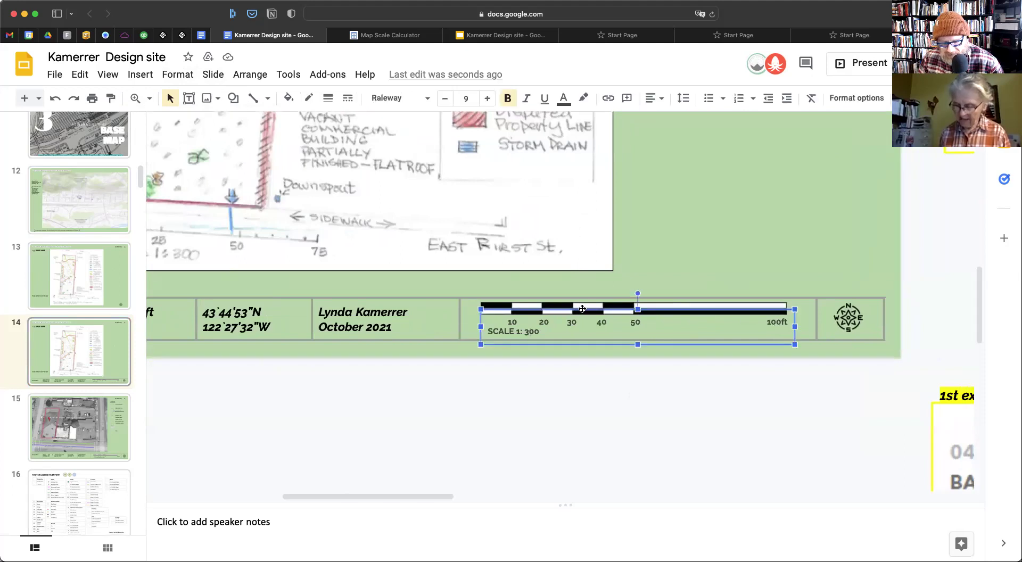
Split 'SCALE 1: 300' into its own text box below the slide, leaving only tick labels in the original
key(super+d)
drag(602, 355, 599, 464)
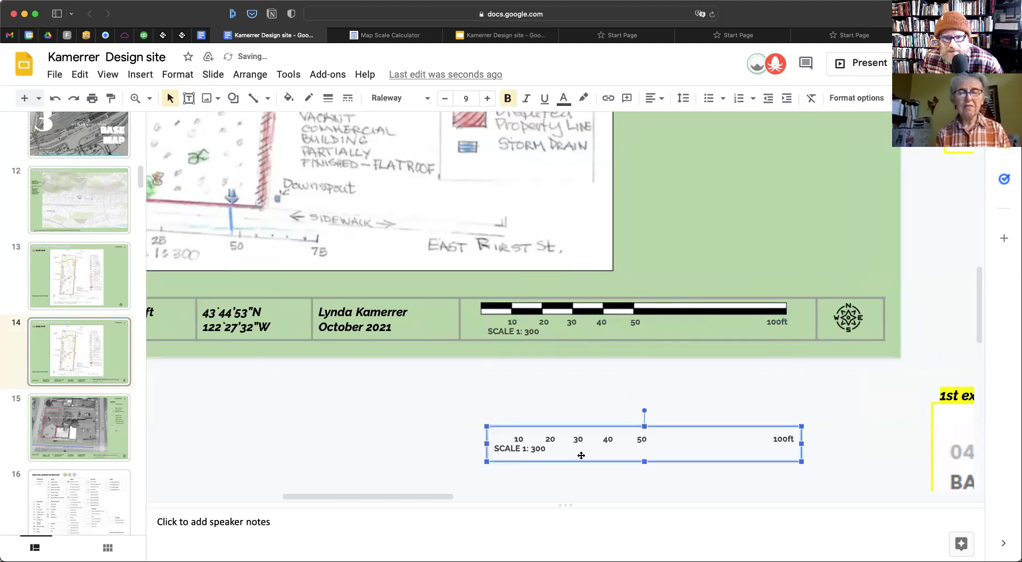
drag(788, 439, 507, 435)
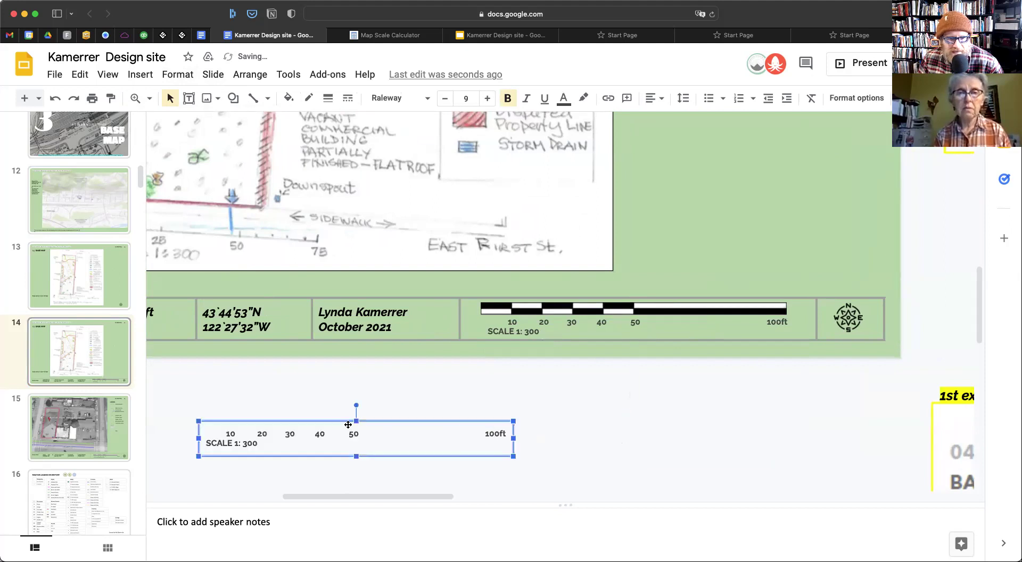
drag(210, 434, 288, 449)
key(BackSpace)
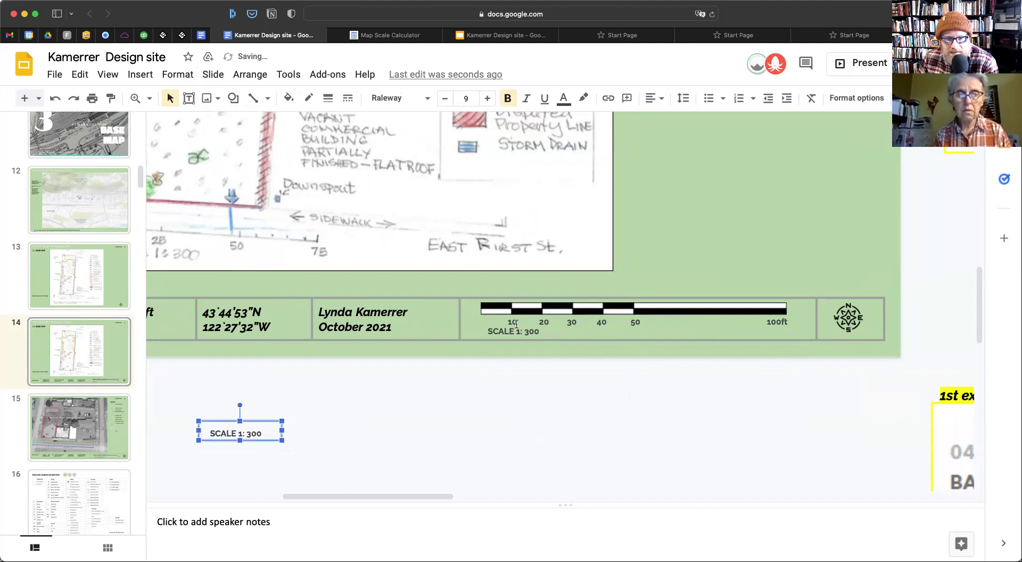
click(516, 330)
drag(541, 332, 486, 333)
key(BackSpace)
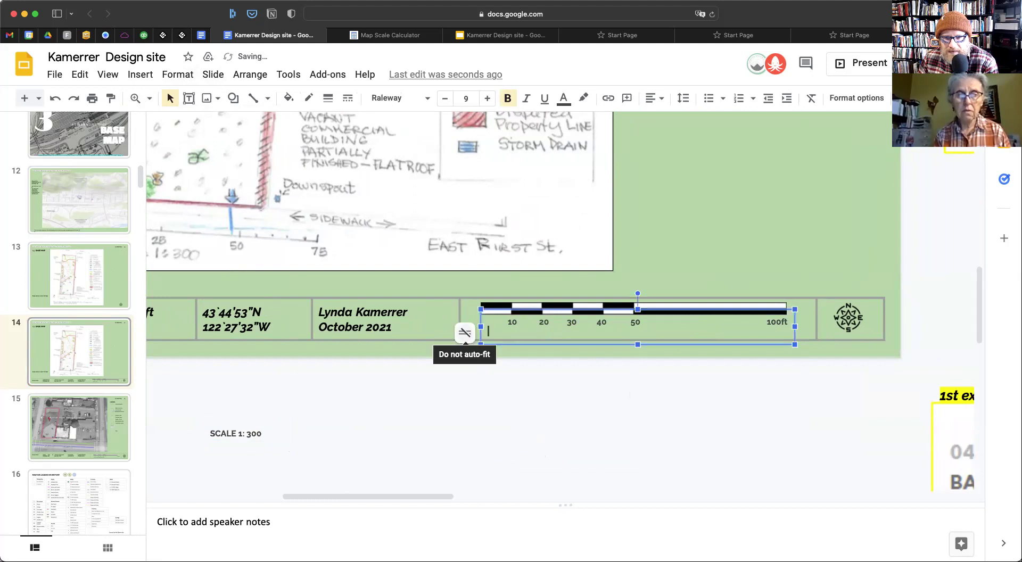
drag(638, 345, 637, 336)
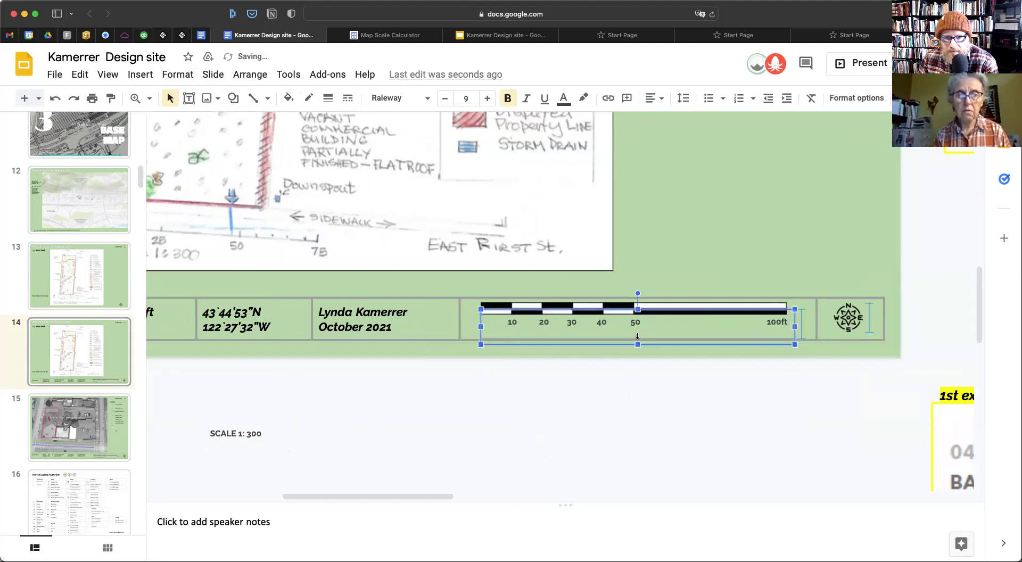
Nudge the scale bar down and sideways until it sits centred in its cell
click(650, 372)
click(658, 318)
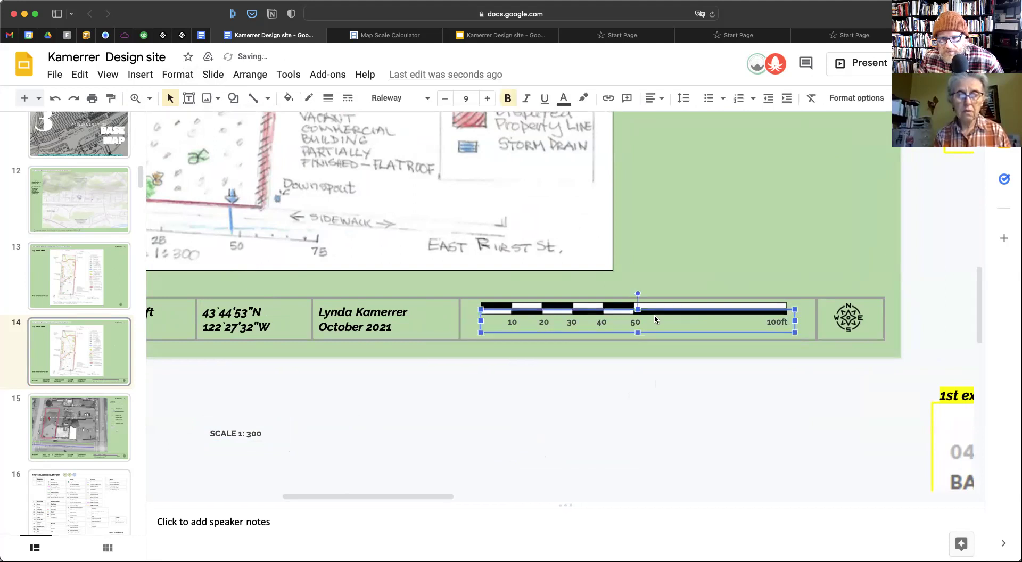
click(690, 305)
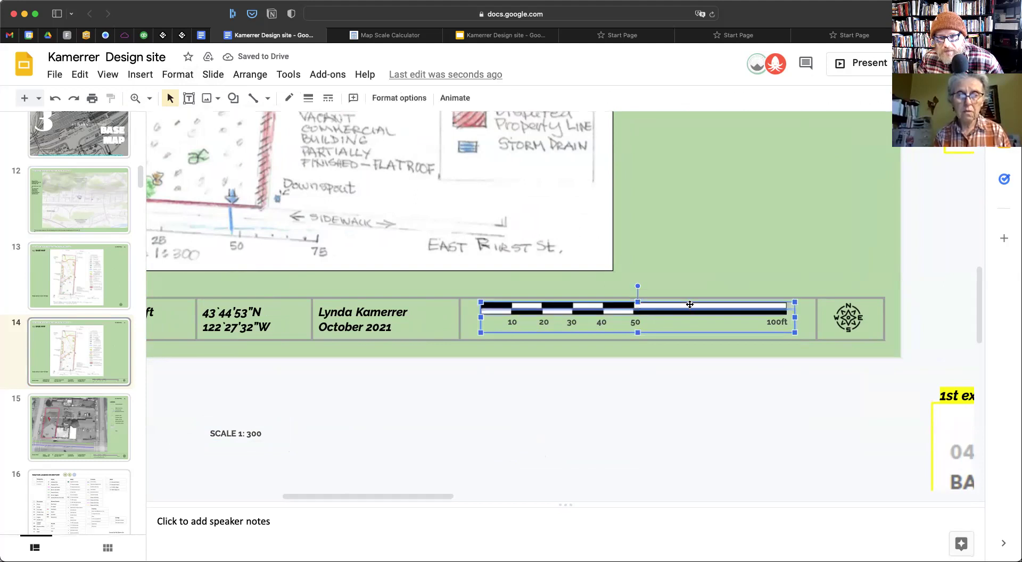
key(Down)
key(Down)
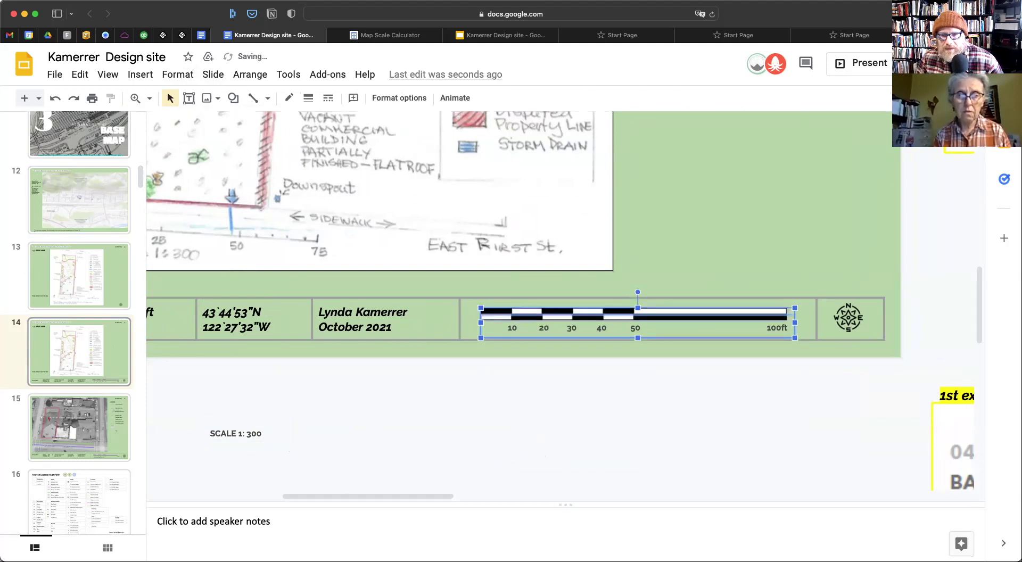
key(Right)
key(Right)
key(Right)
key(Right)
key(Right)
key(Right)
key(Right)
key(Right)
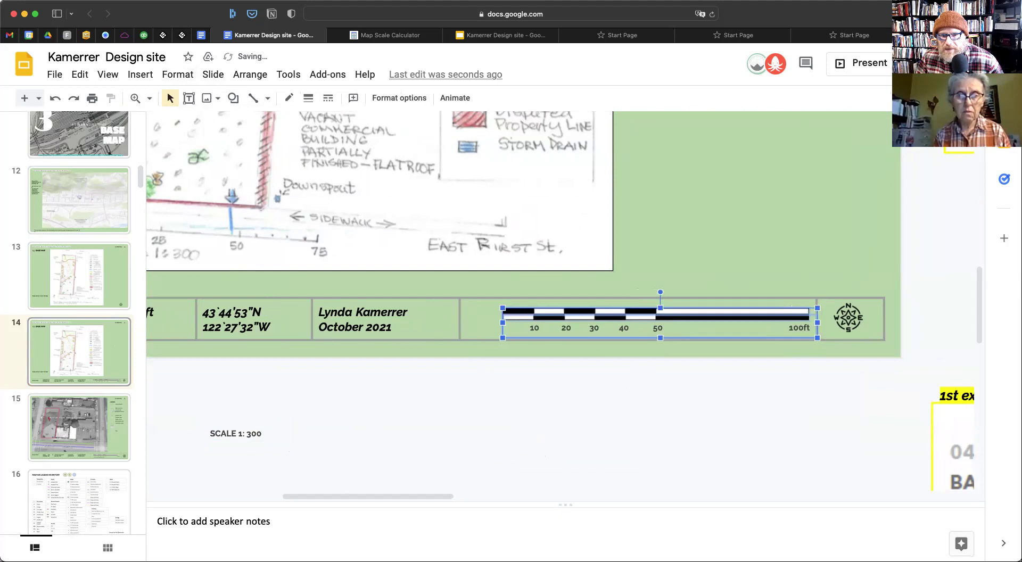
key(Left)
key(Left)
key(Left)
key(Left)
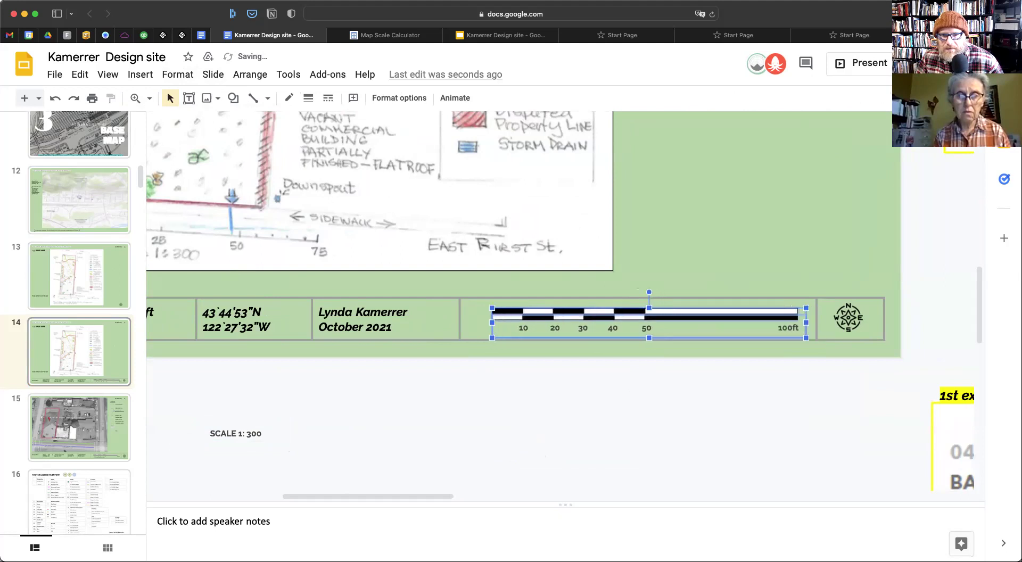
click(353, 395)
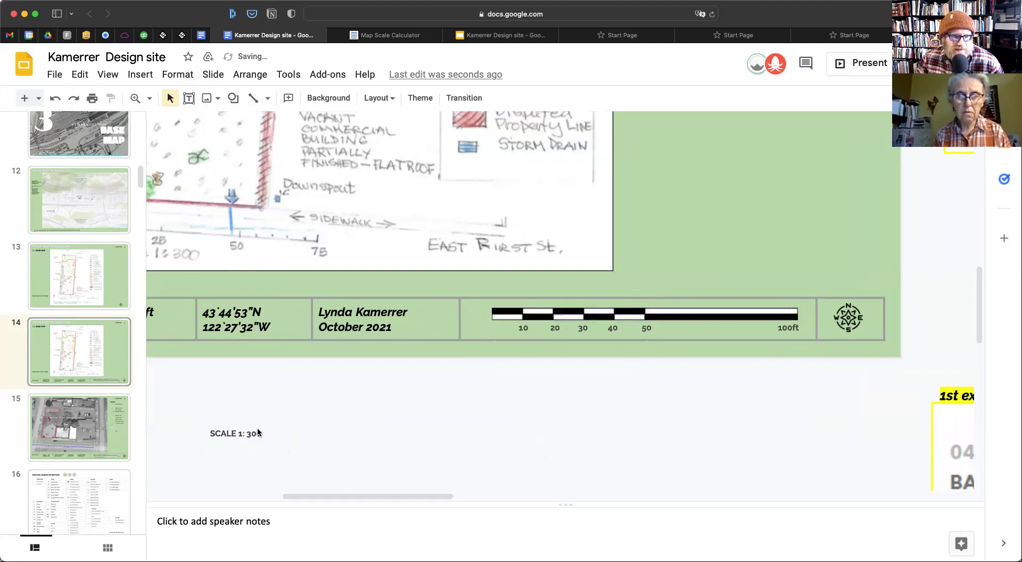
Drag the 'SCALE 1: 300' label into the title block under the scale bar
click(247, 432)
drag(255, 424, 733, 321)
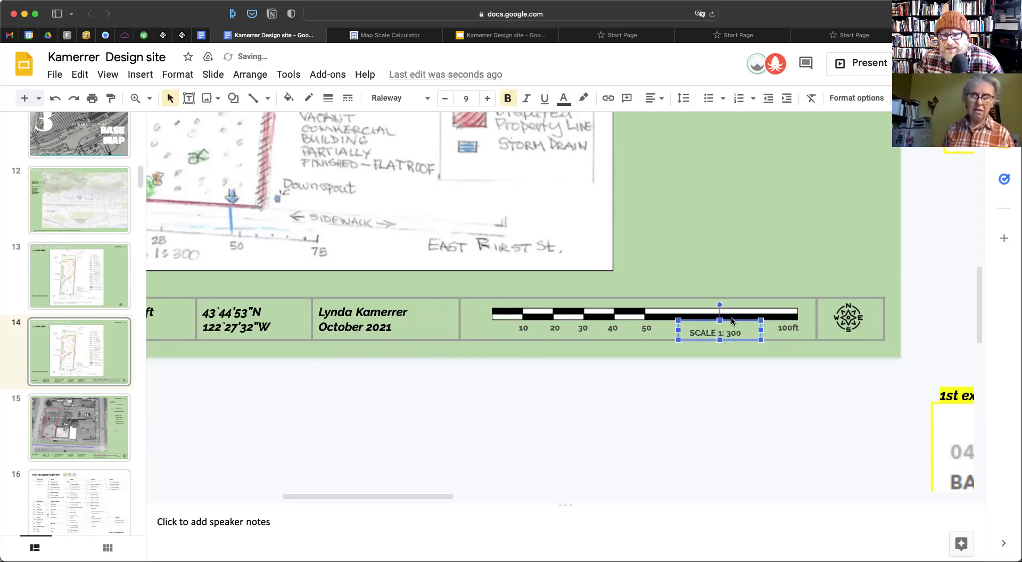
click(743, 401)
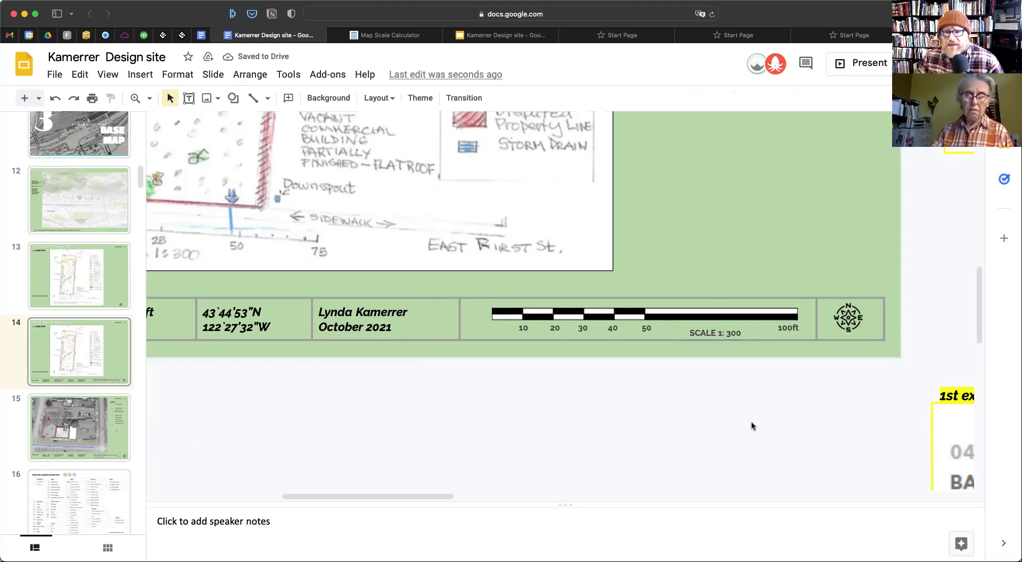
Zoom in to check the title block, then fit the whole slide in view
click(150, 98)
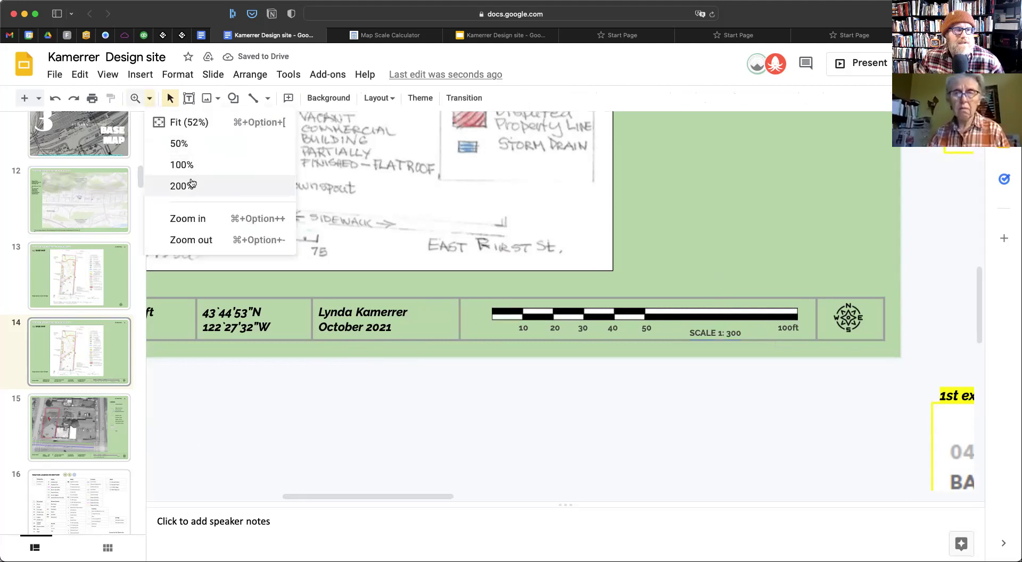
click(243, 378)
scroll(160, 130, right, 5)
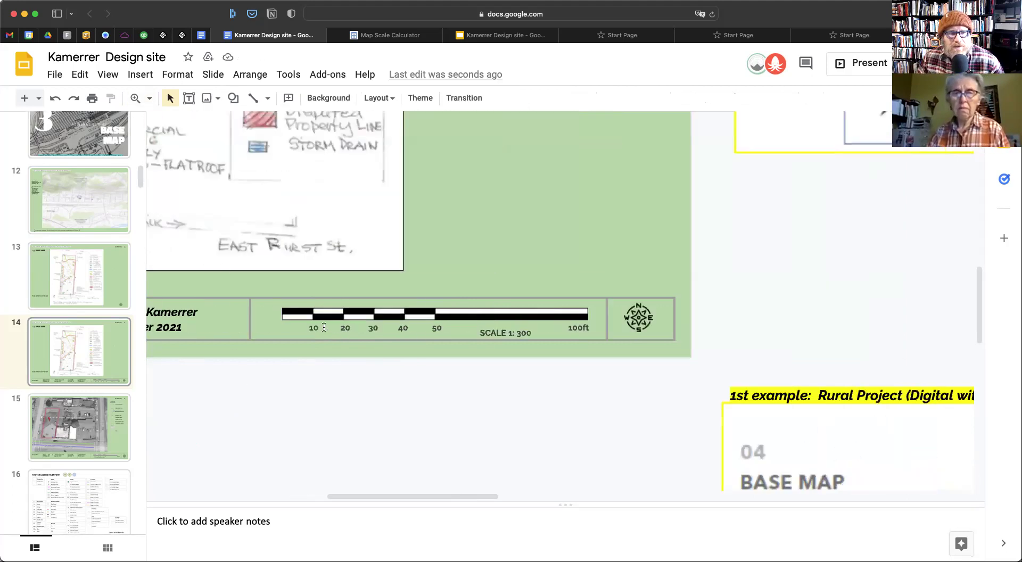
click(149, 98)
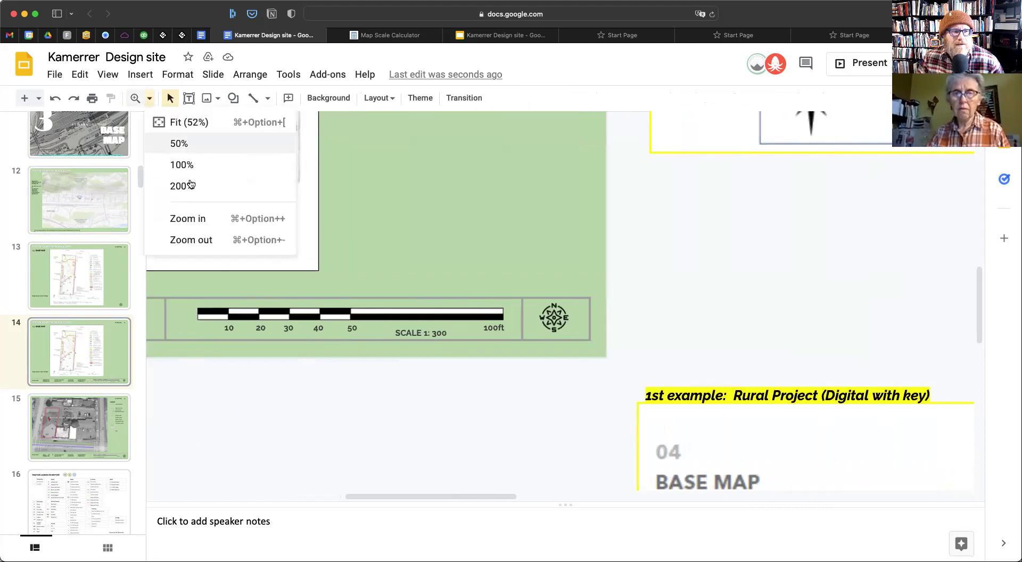
click(189, 122)
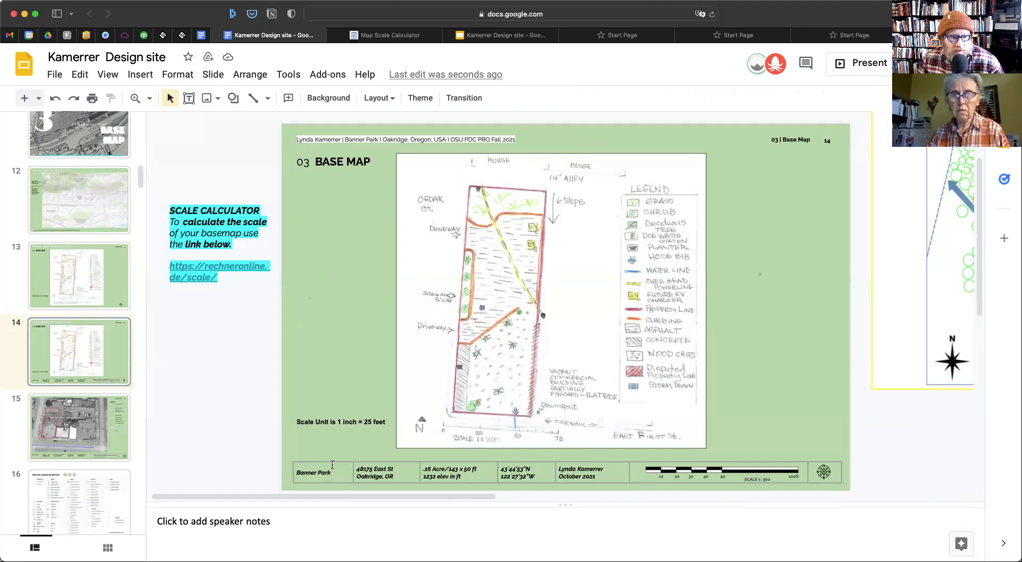
Give the title block table a white fill
click(317, 461)
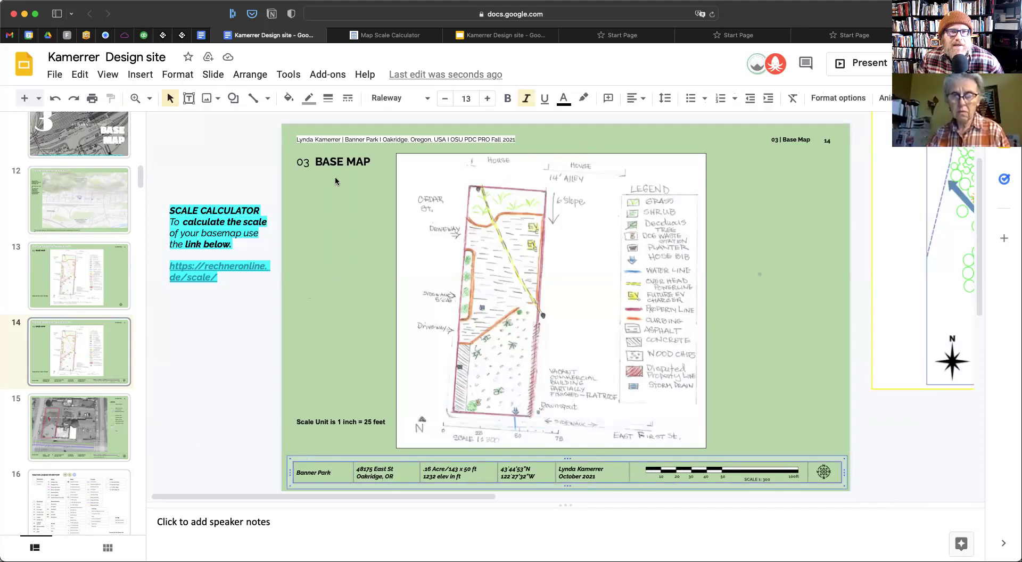
click(288, 98)
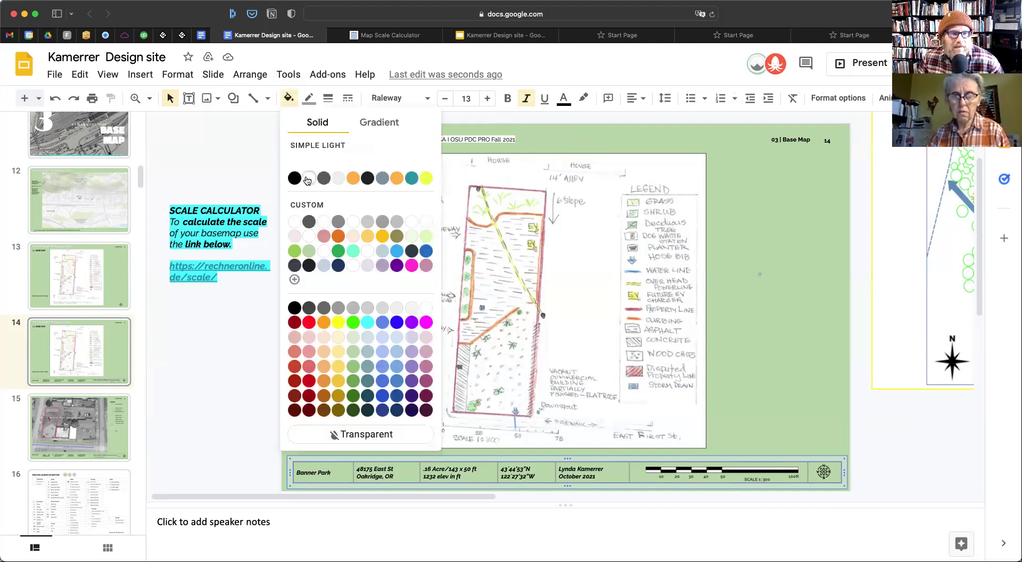
click(307, 180)
click(227, 365)
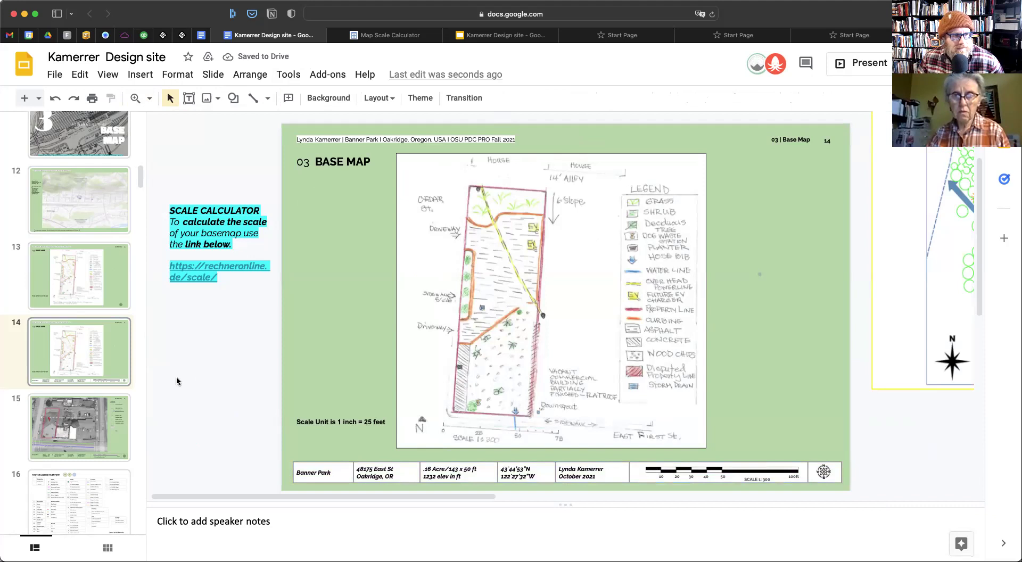
Check the base map image's border colour options, leaving them unchanged
click(500, 316)
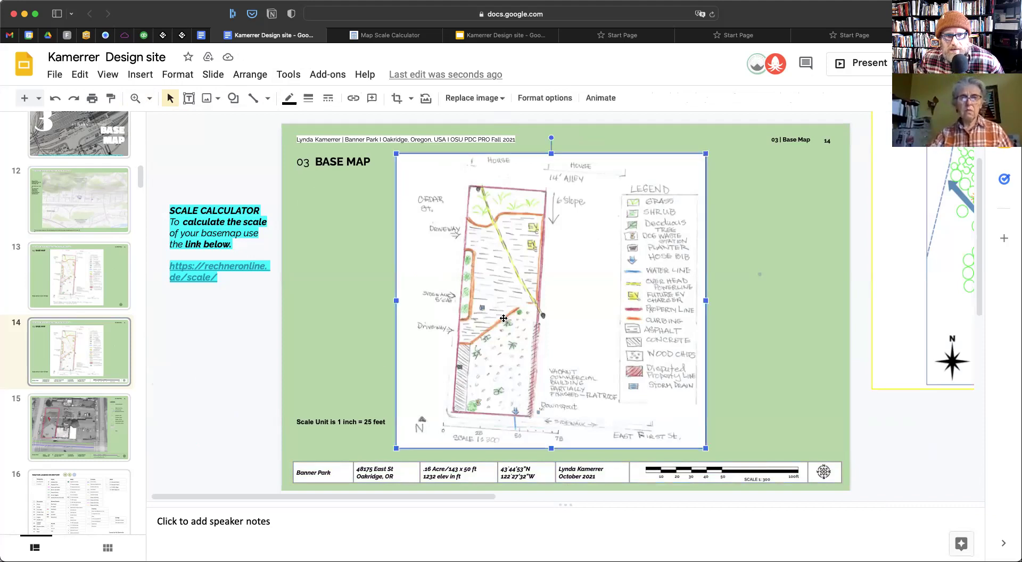
click(289, 98)
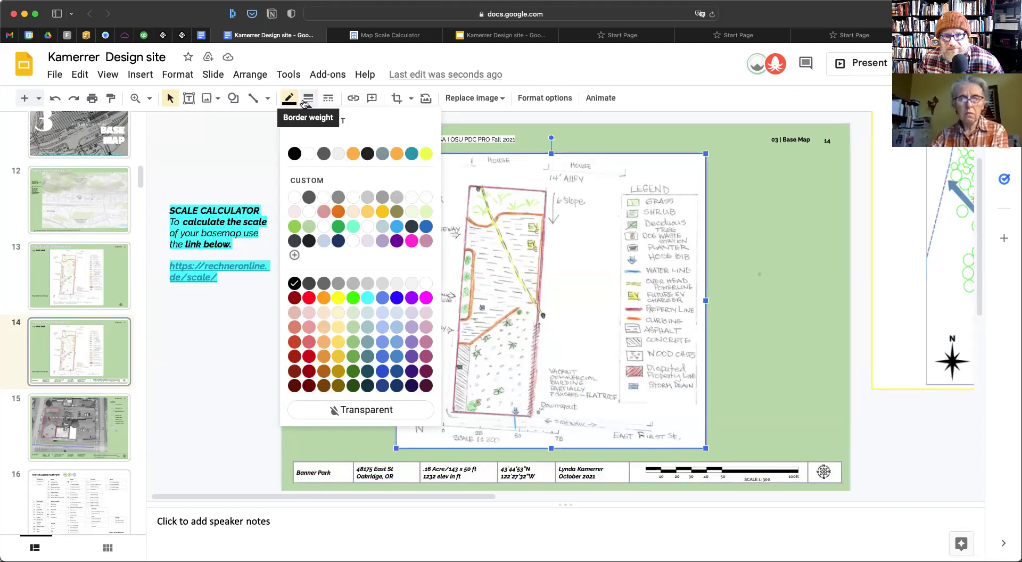
click(645, 102)
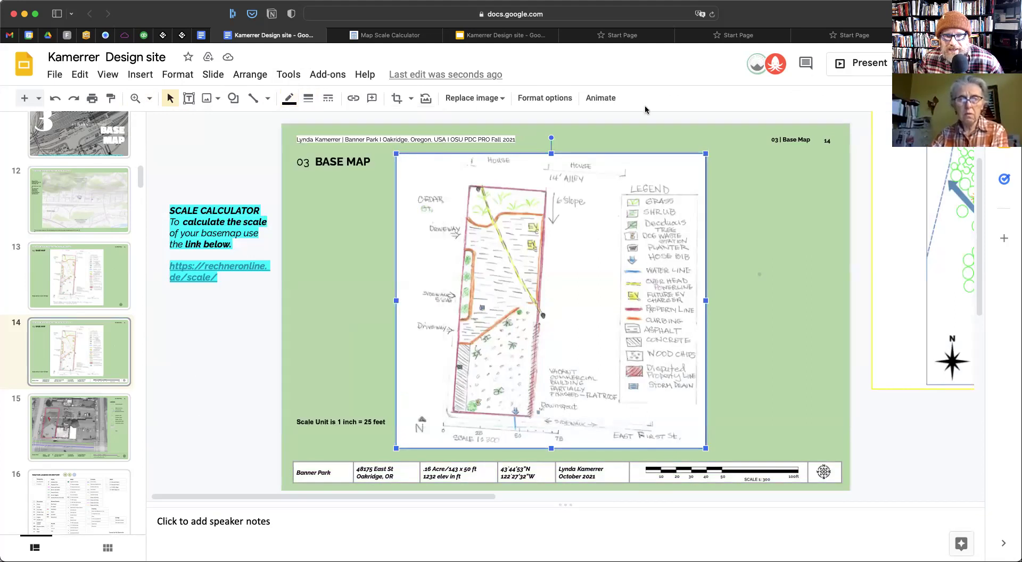
Delete the 'Scale Unit is 1 inch = 25 feet' note and select the title block's address text
click(362, 419)
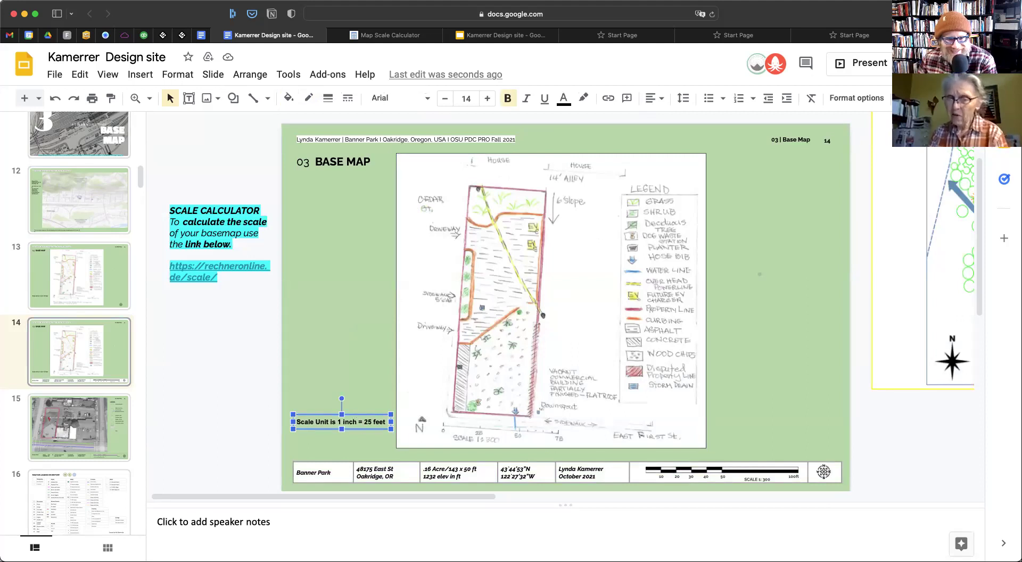
key(Delete)
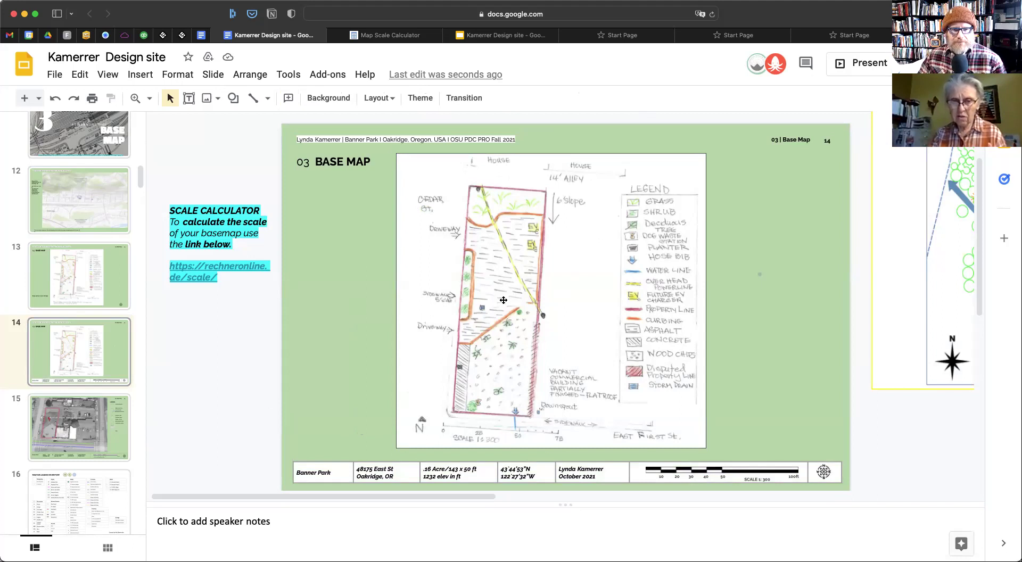
drag(362, 470, 357, 470)
click(405, 475)
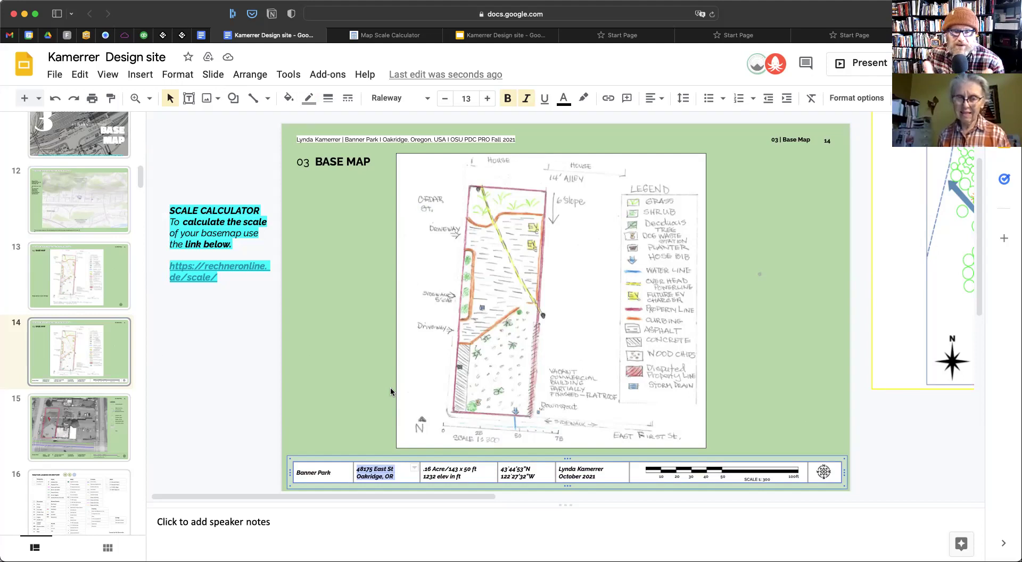
Try centring the title-block row text, then revert it to left alignment
click(607, 472)
shift+click(327, 472)
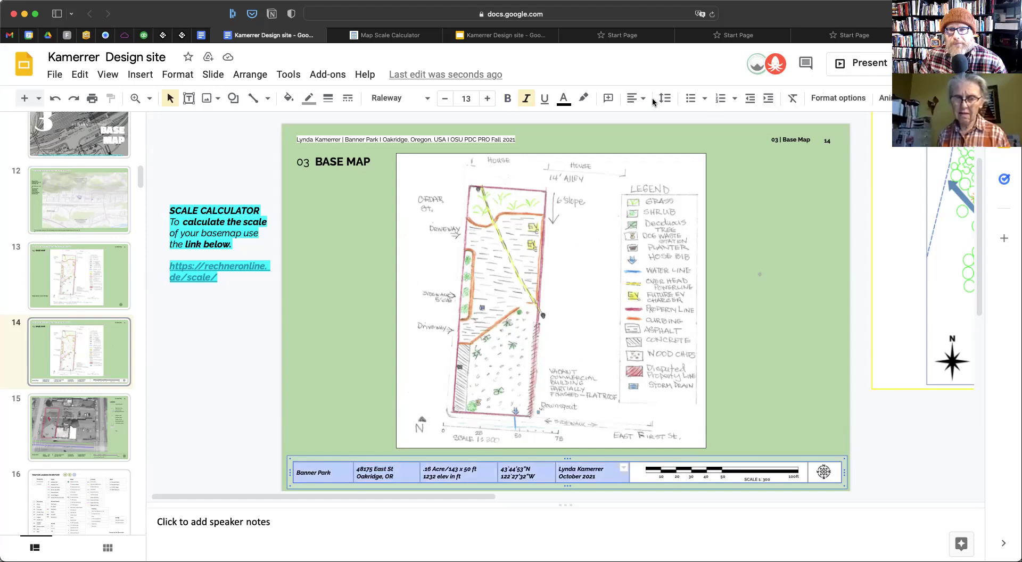
click(637, 98)
click(655, 122)
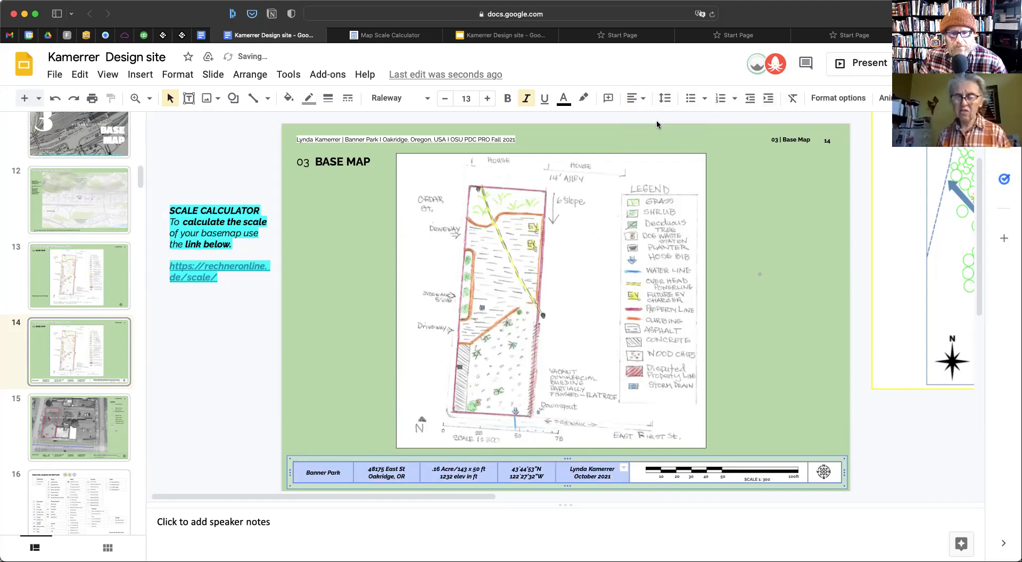
click(637, 98)
click(636, 122)
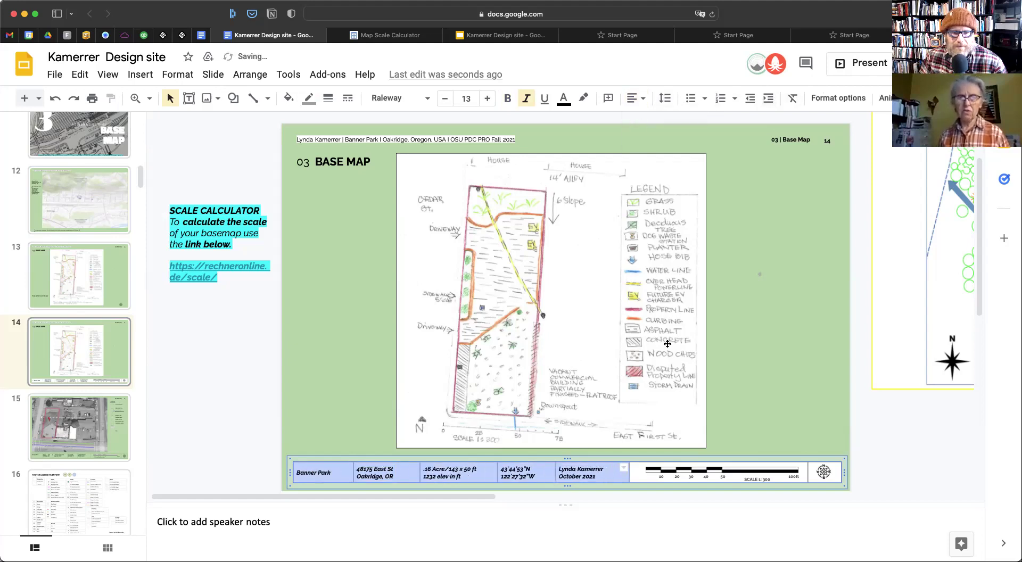
click(769, 324)
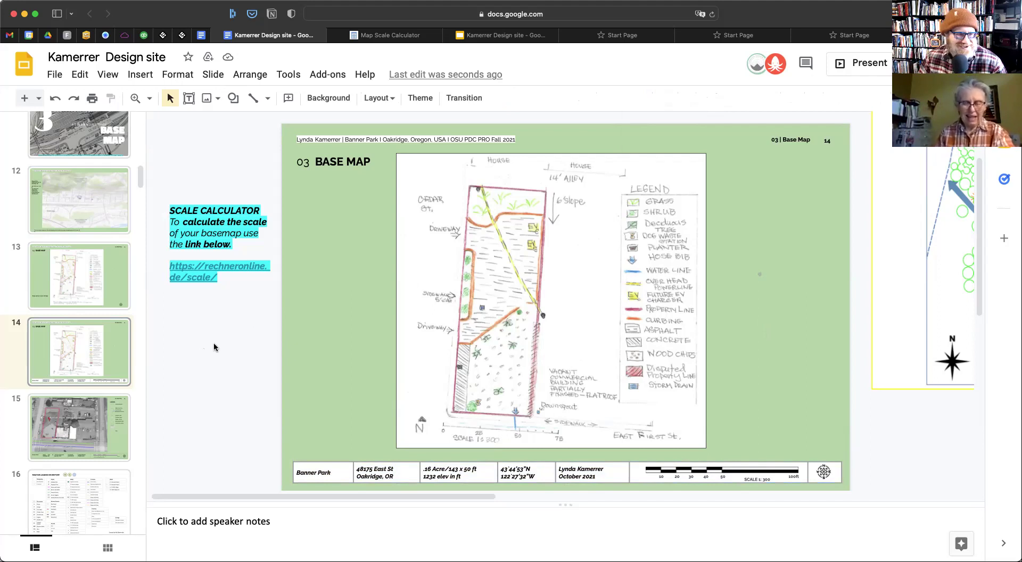
Add a leading 0 so the acreage reads 0.16 Acre
scroll(64, 356, down, 2)
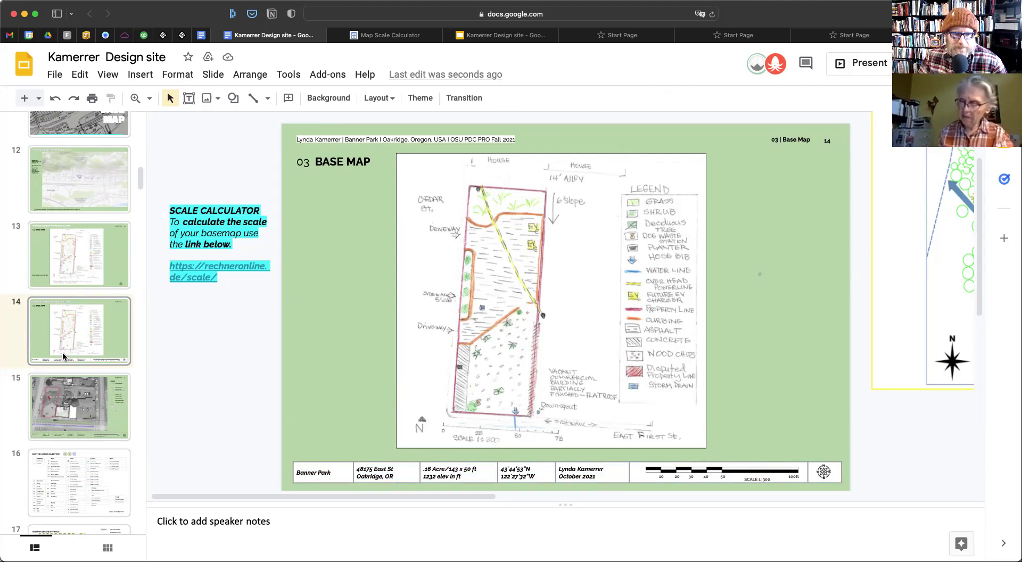
click(423, 469)
text(0)
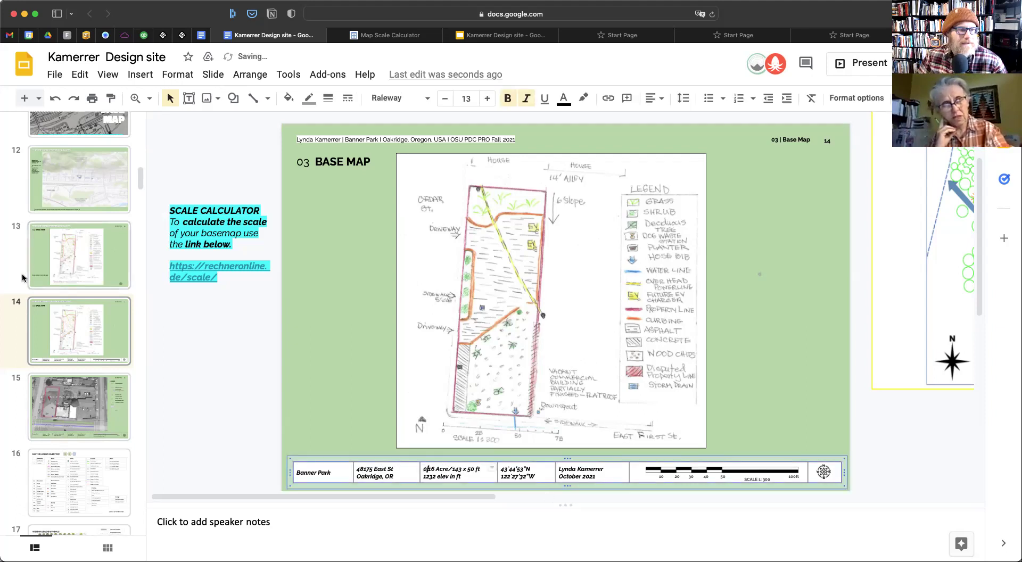
scroll(46, 276, down, 8)
scroll(47, 276, down, 15)
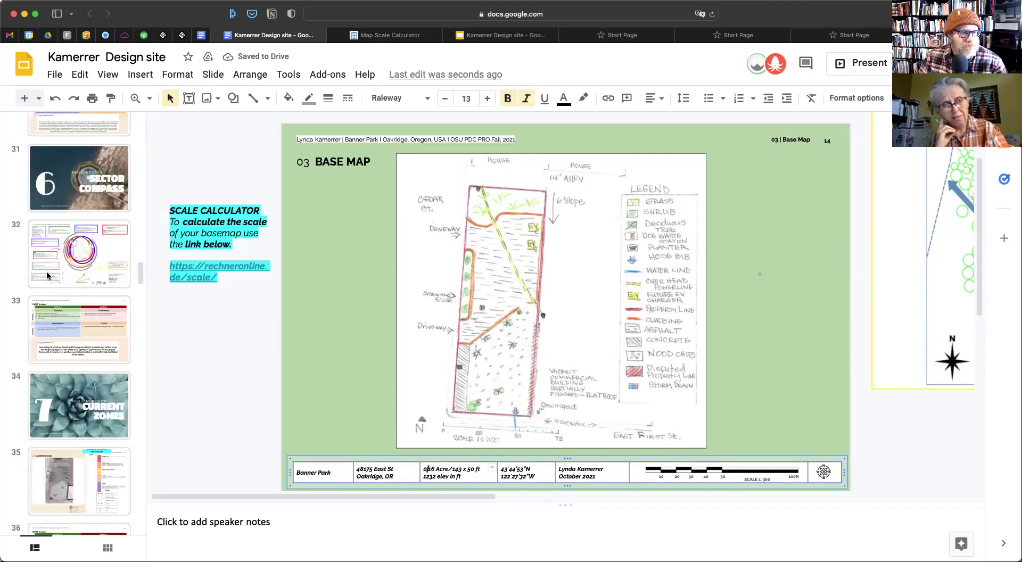
On slide 32, move the green arc left and the brown arc slightly up and right
click(77, 272)
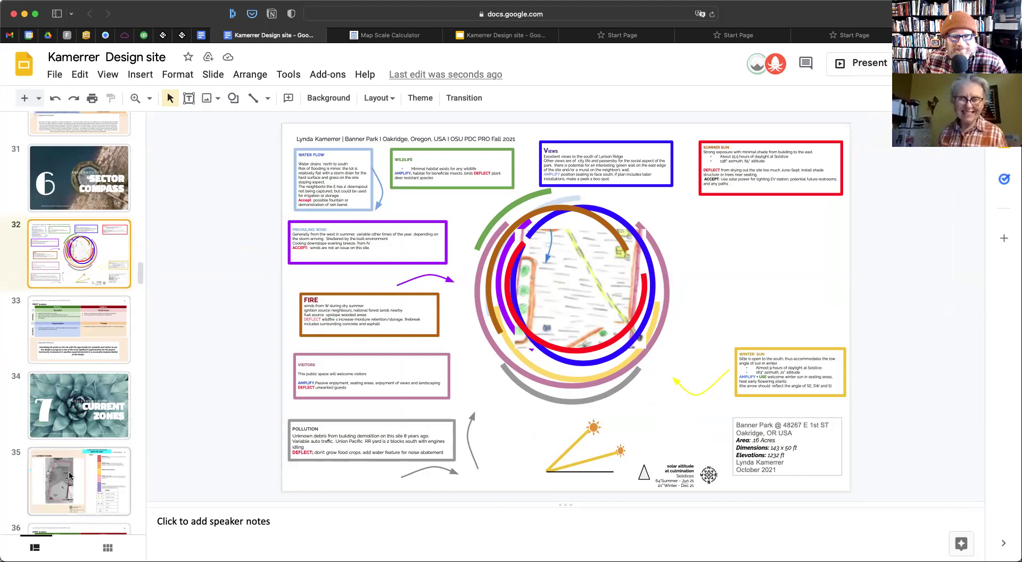
click(502, 217)
drag(503, 217, 482, 220)
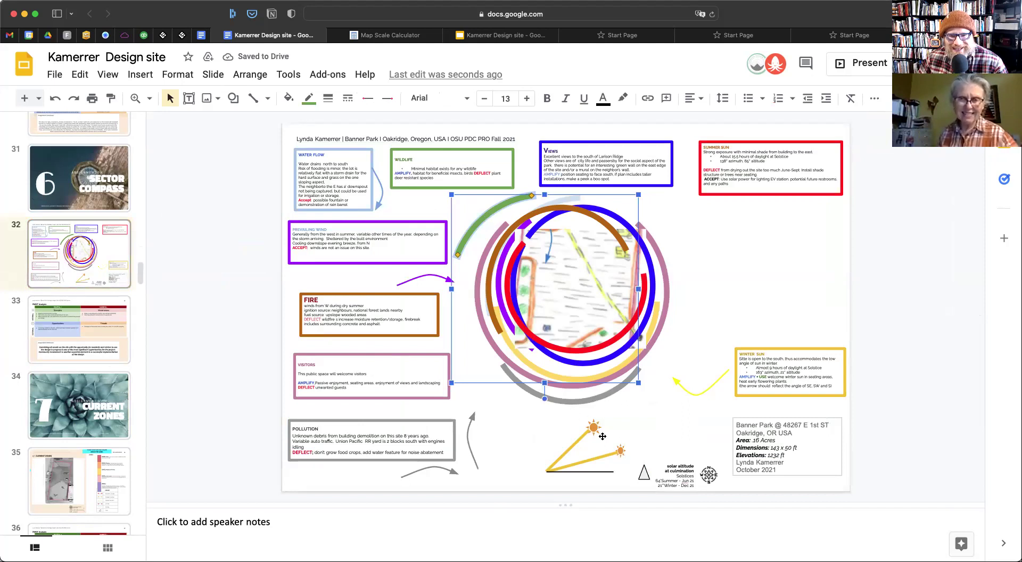
click(605, 219)
drag(606, 218, 609, 217)
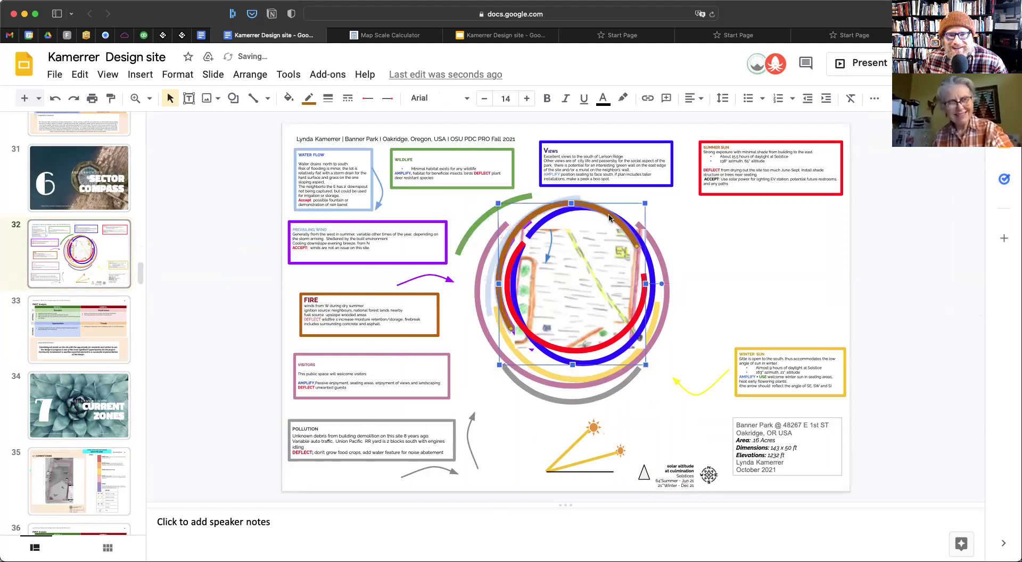
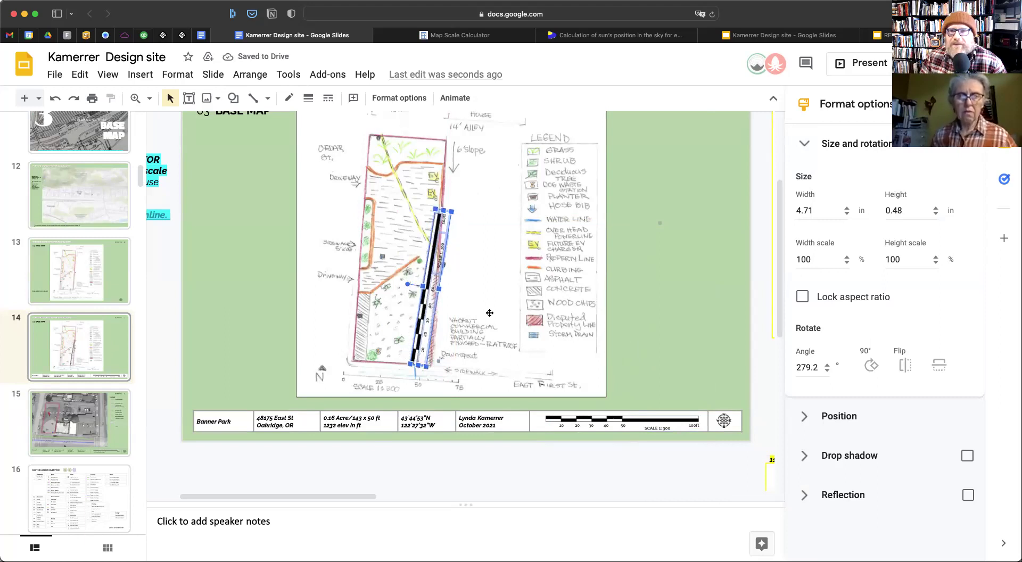
Switch to the OSU PDC Pro Report Template deck and show slide 22, Base Map
click(878, 36)
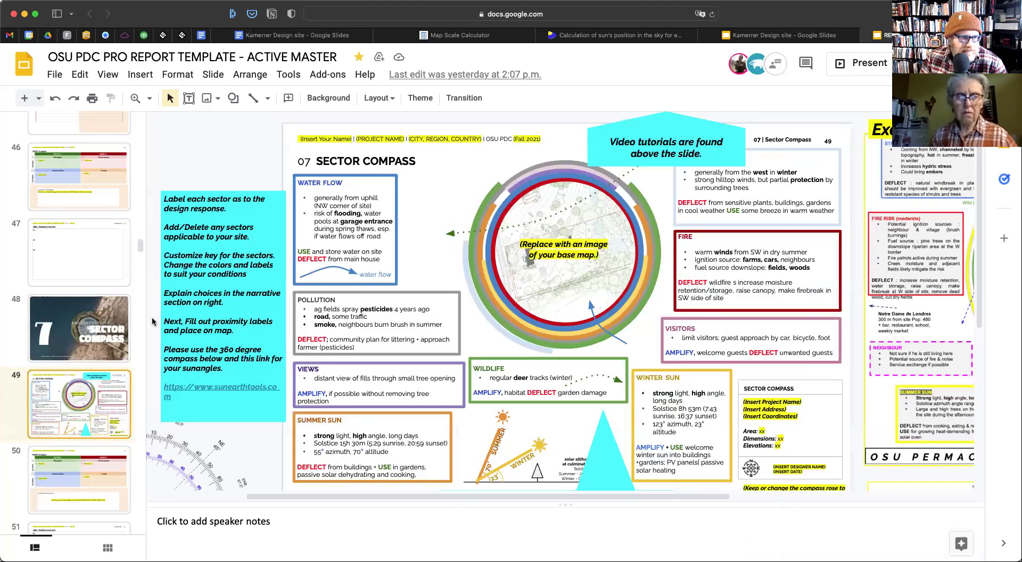
scroll(71, 340, down, 10)
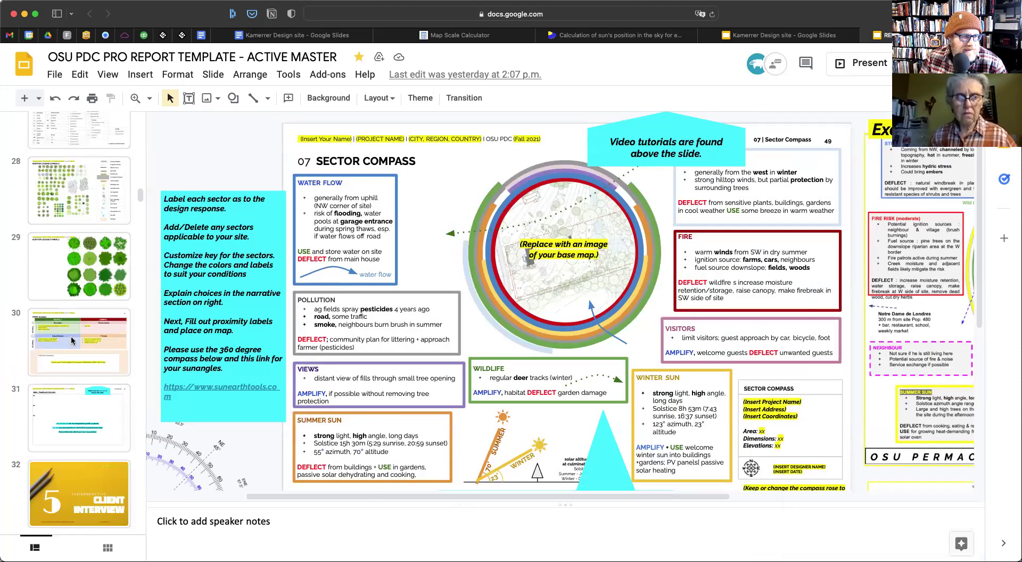
scroll(72, 340, up, 5)
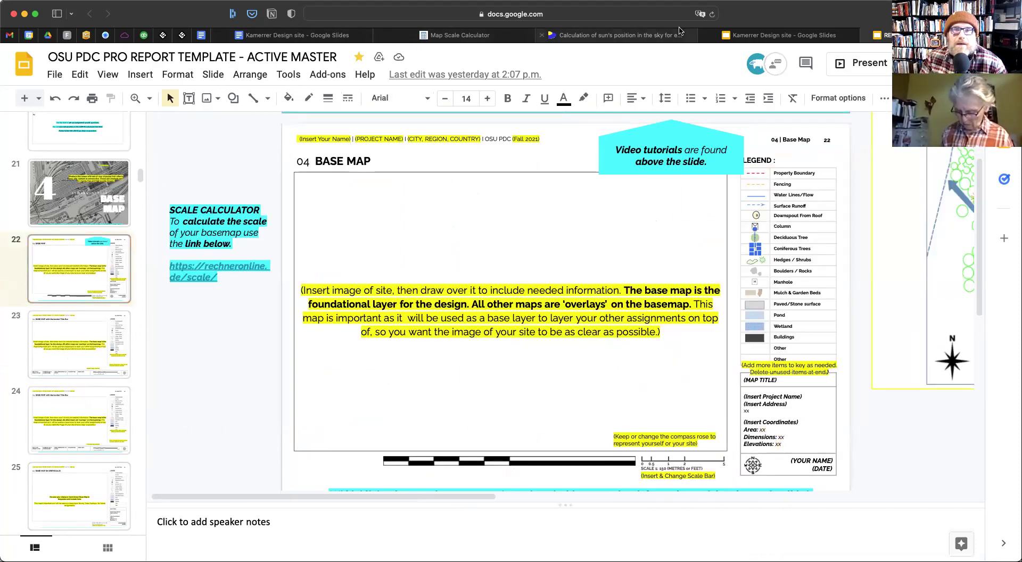
Return to the Kamerrer Design site deck on slide 14 and pick the straight Line tool
click(760, 34)
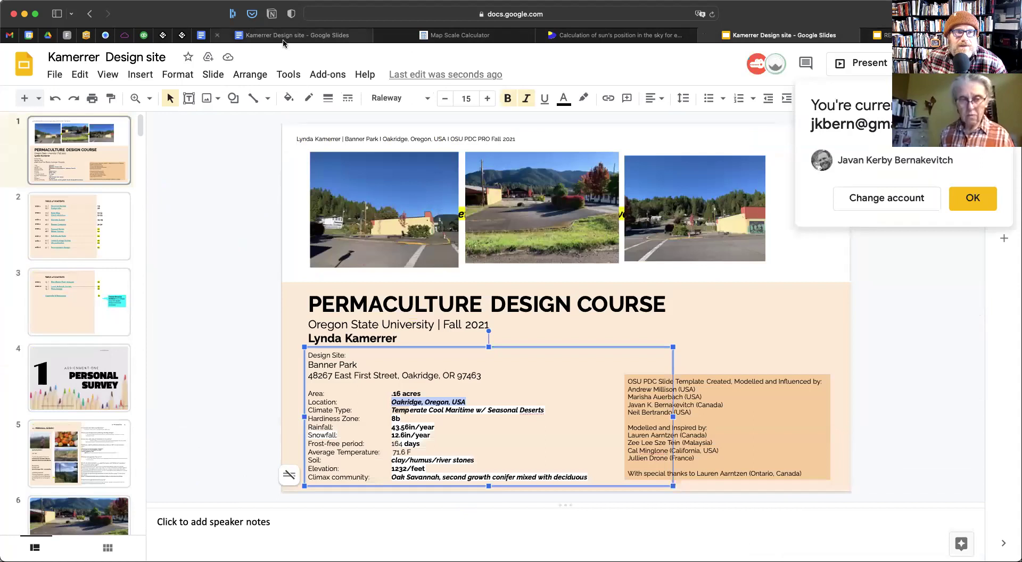
click(284, 40)
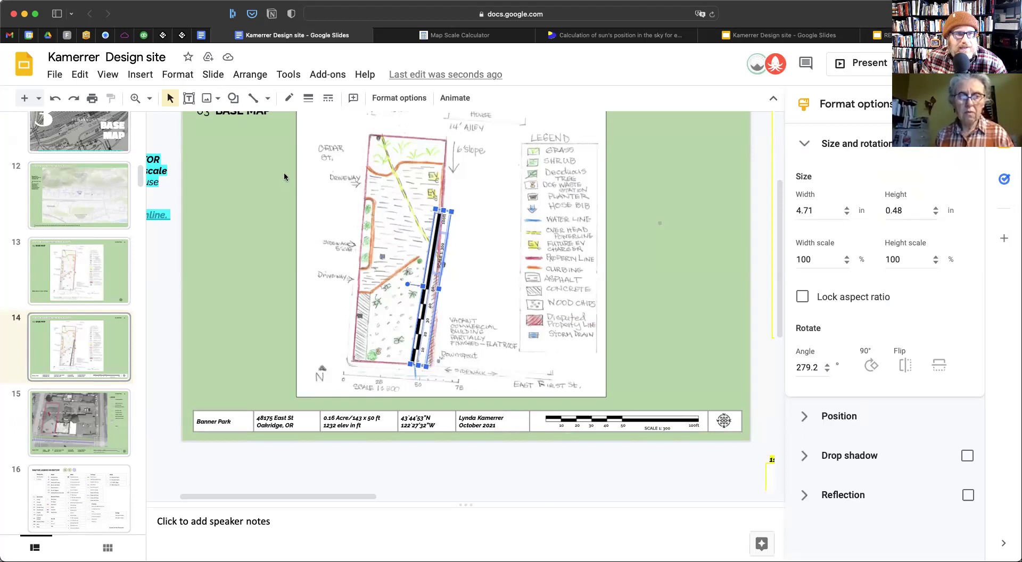
click(254, 98)
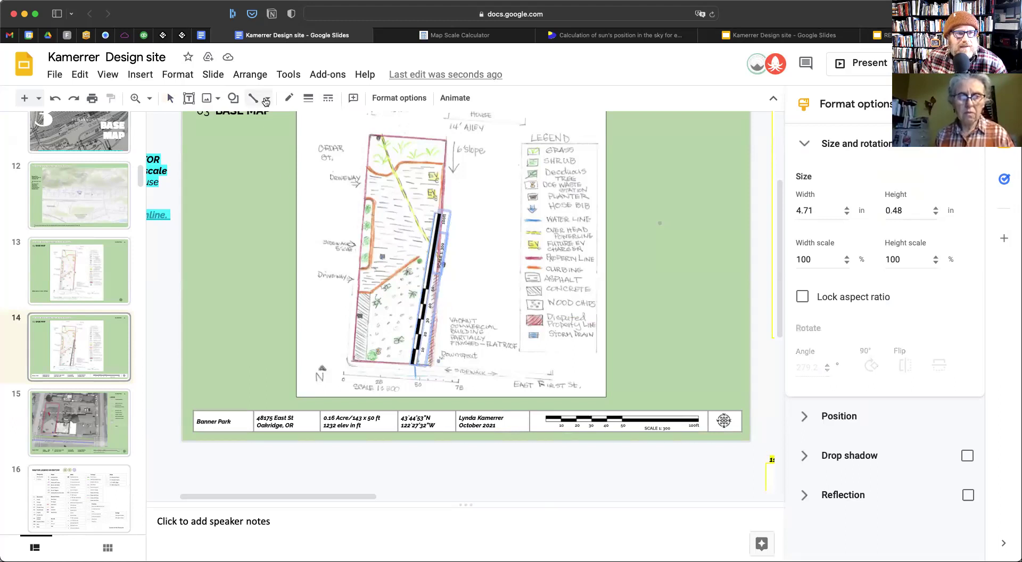
click(266, 101)
click(275, 126)
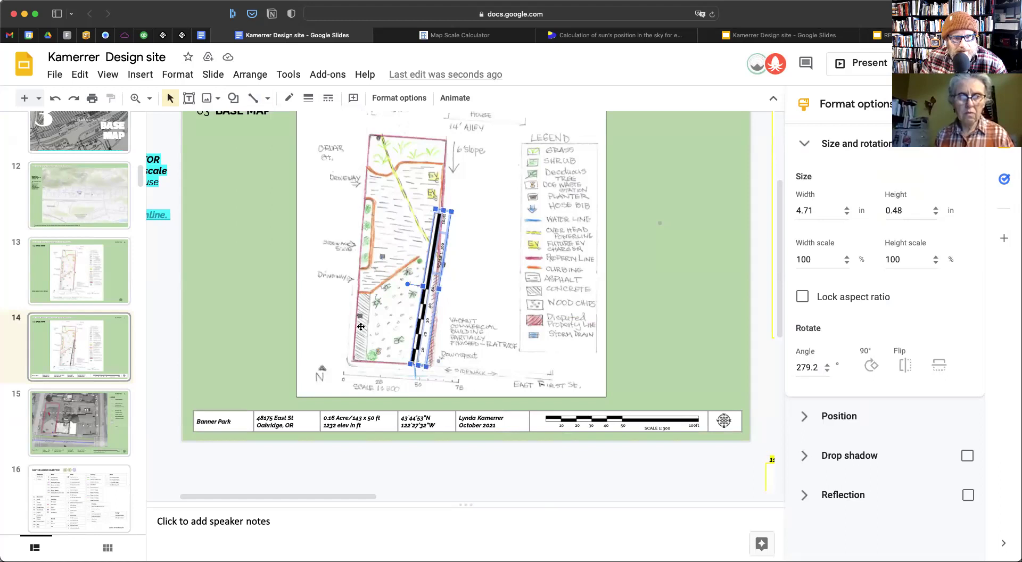
click(356, 322)
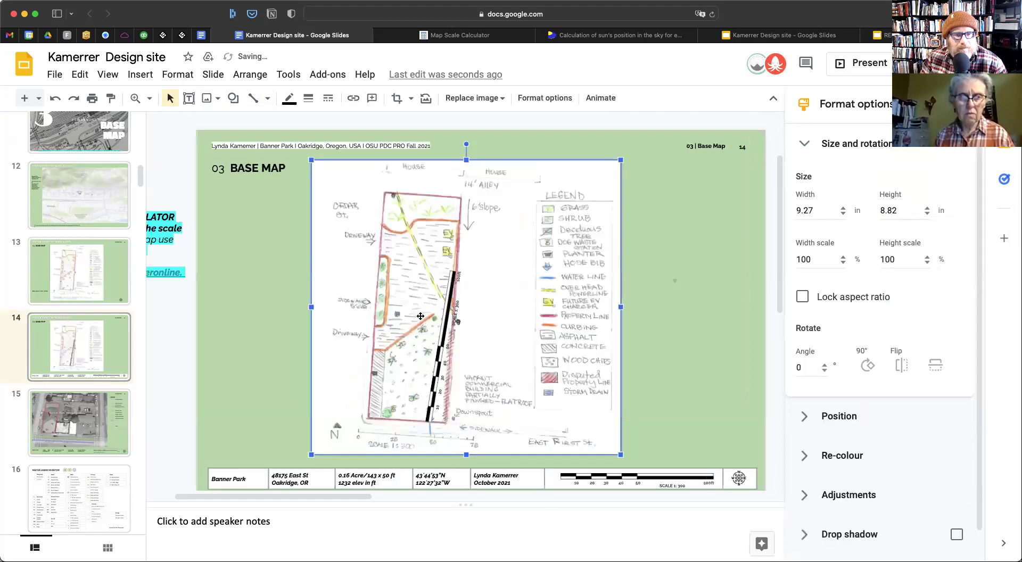
click(253, 100)
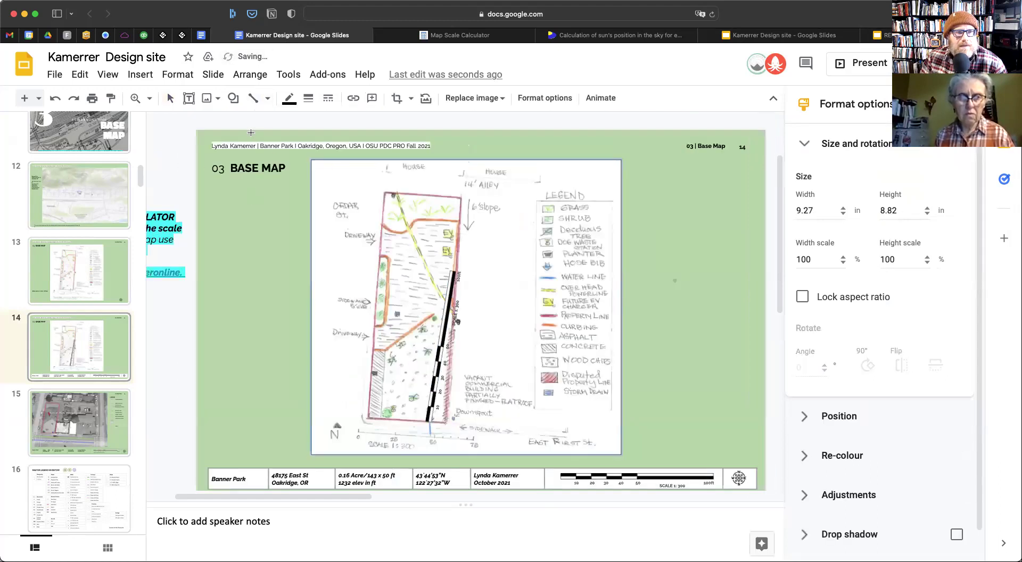
key(Escape)
Draw a diagonal line across the site plan on the base map
scroll(293, 273, down, 3)
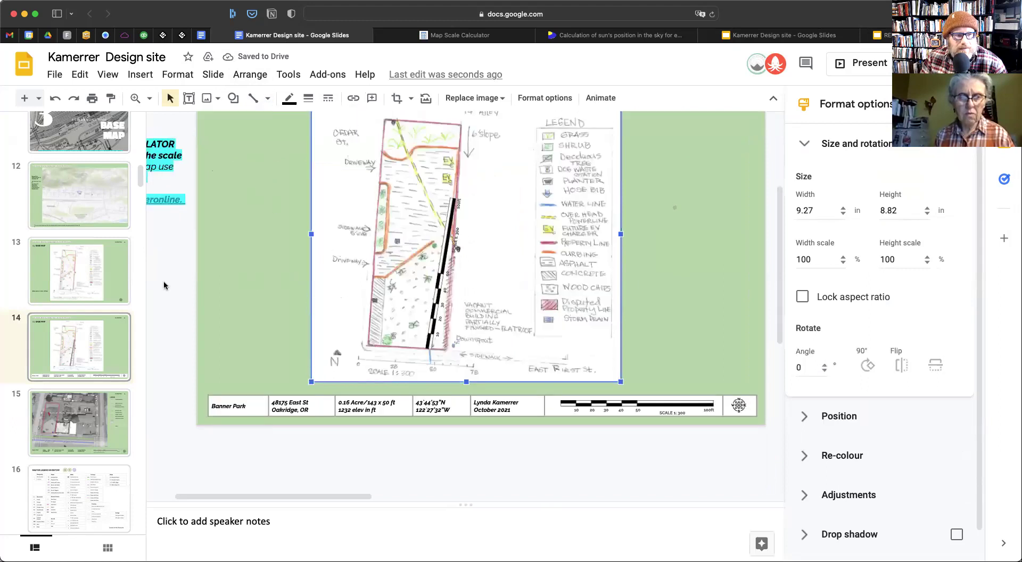
click(164, 286)
click(252, 100)
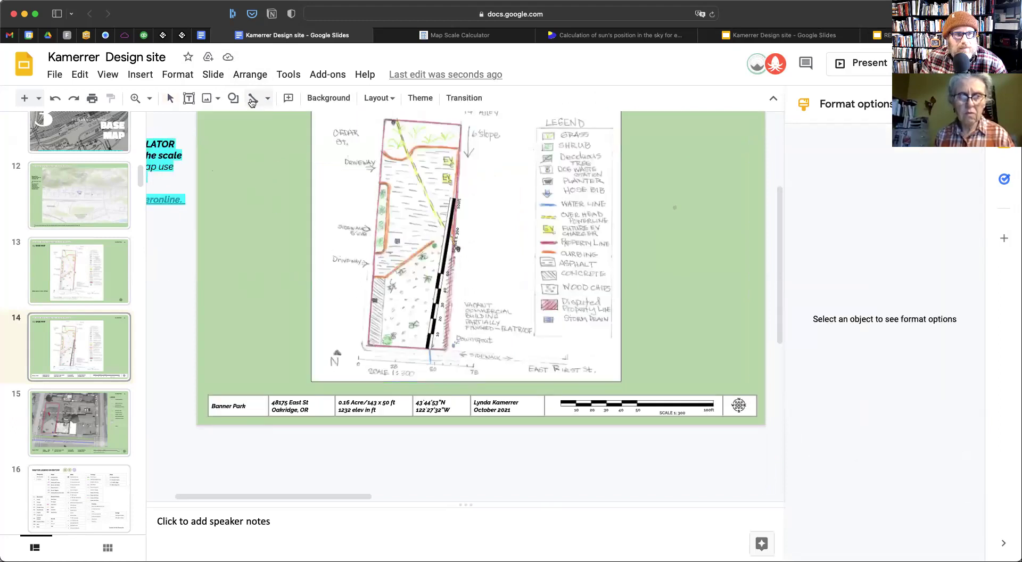
click(253, 100)
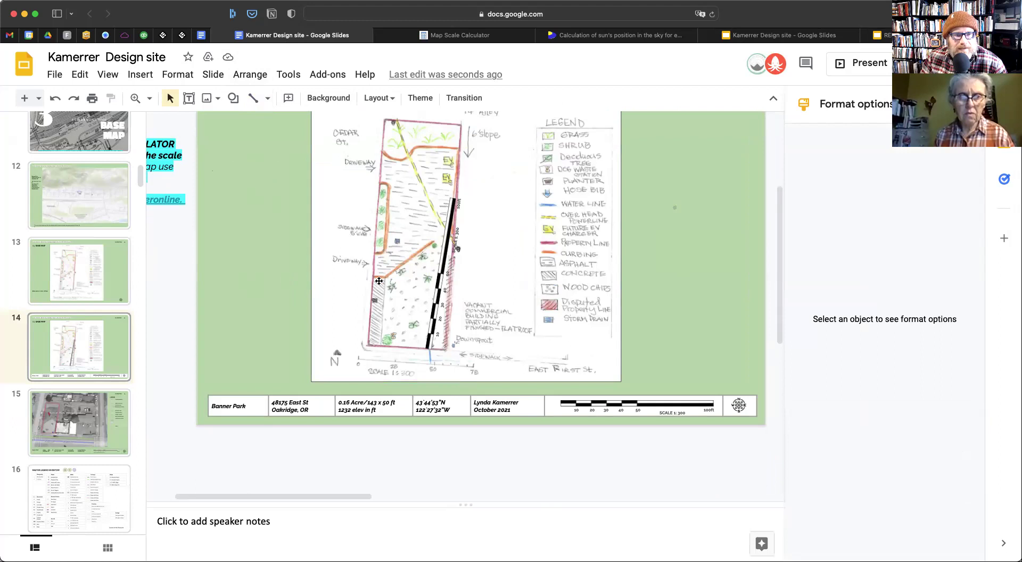
click(389, 304)
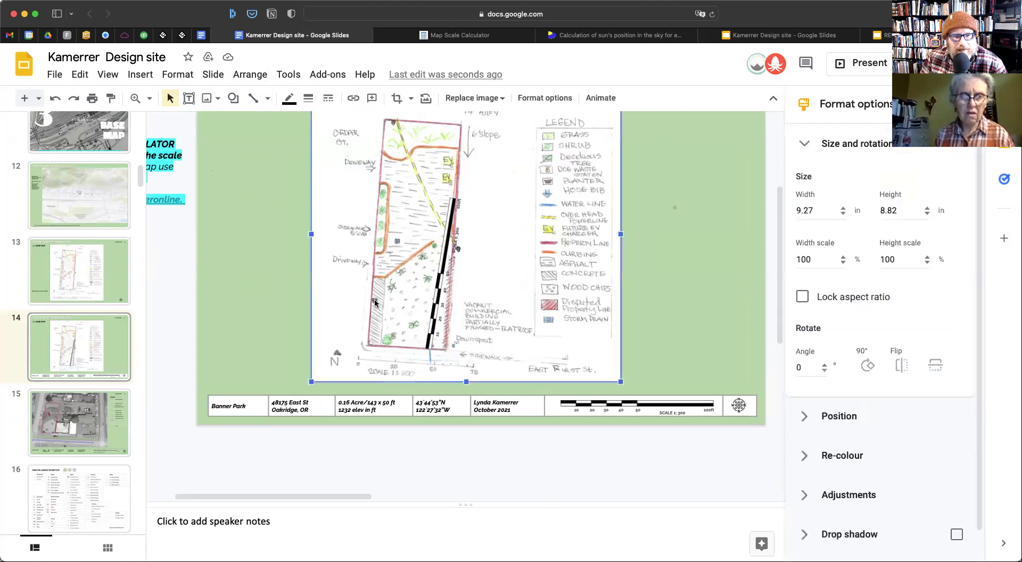
click(253, 100)
mouse_move(219, 285)
mouse_down()
mouse_move(283, 350)
mouse_move(291, 294)
mouse_move(420, 305)
mouse_up()
click(270, 267)
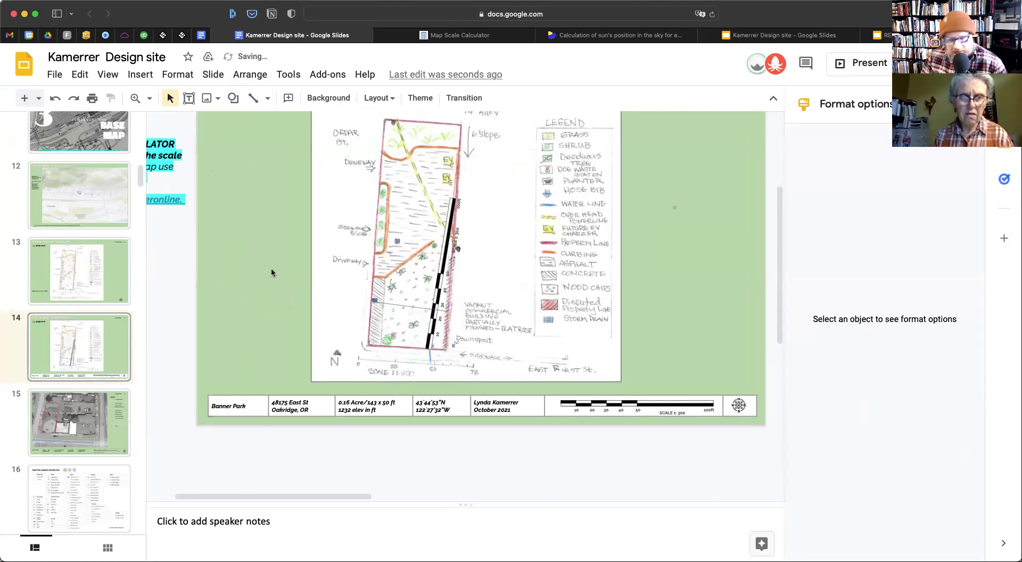
Enlarge the small box into a green tree circle and duplicate it into a row of four
click(670, 183)
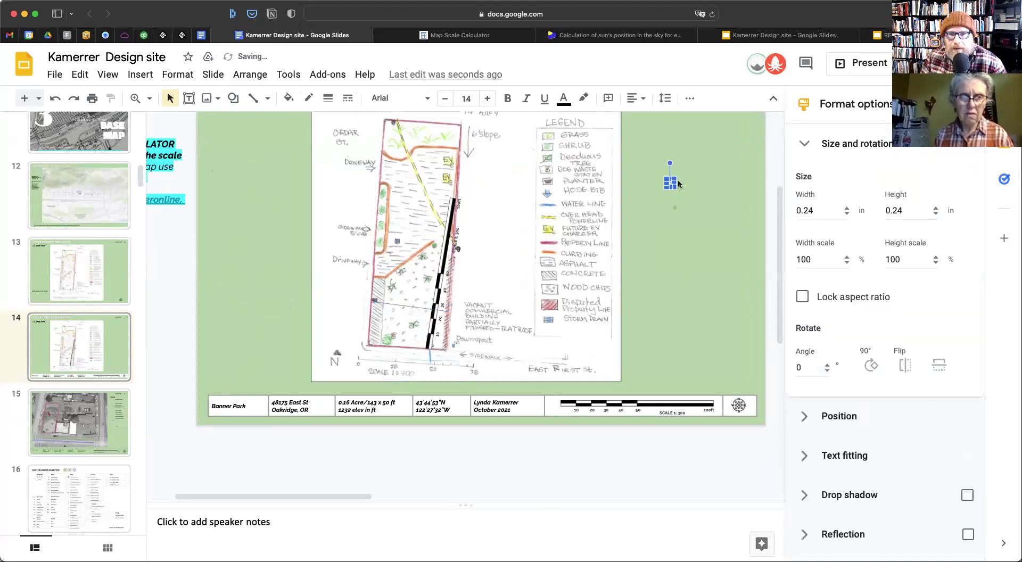
drag(667, 189, 401, 306)
key(Right)
key(Down)
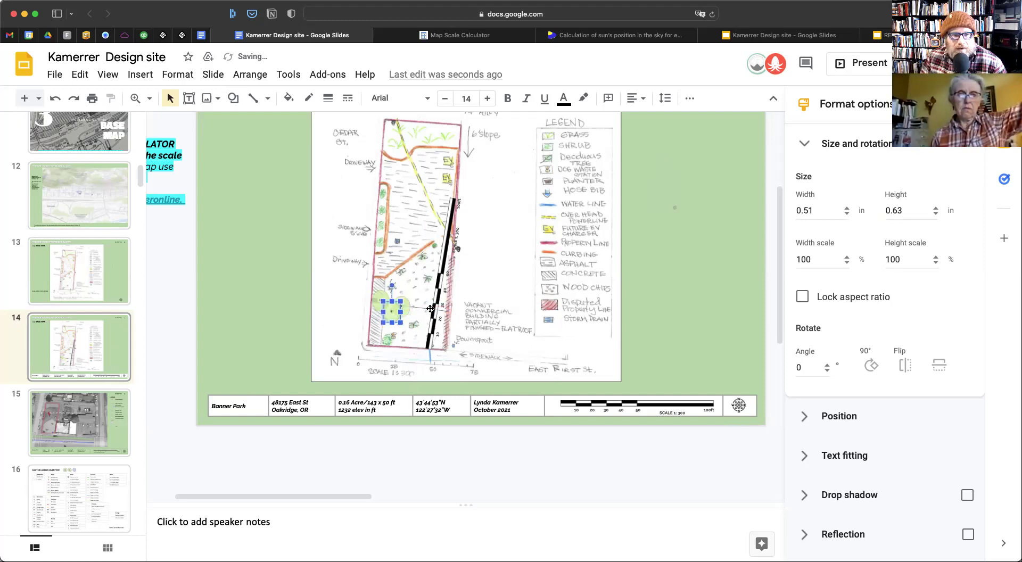
key(Right)
key(Right)
key(Right)
key(Left)
key(Left)
key(Left)
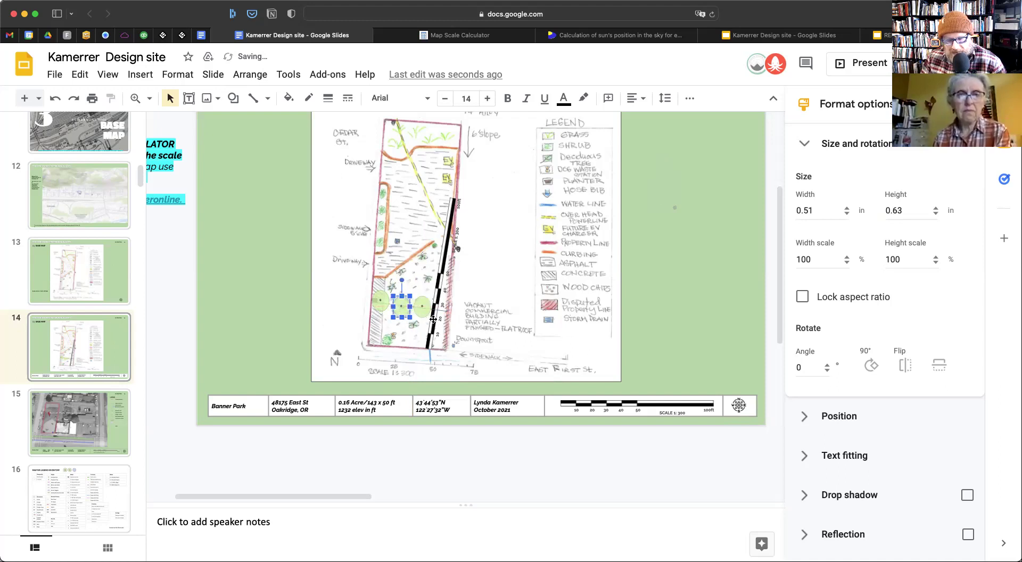
key(Down)
key(Down)
key(Left)
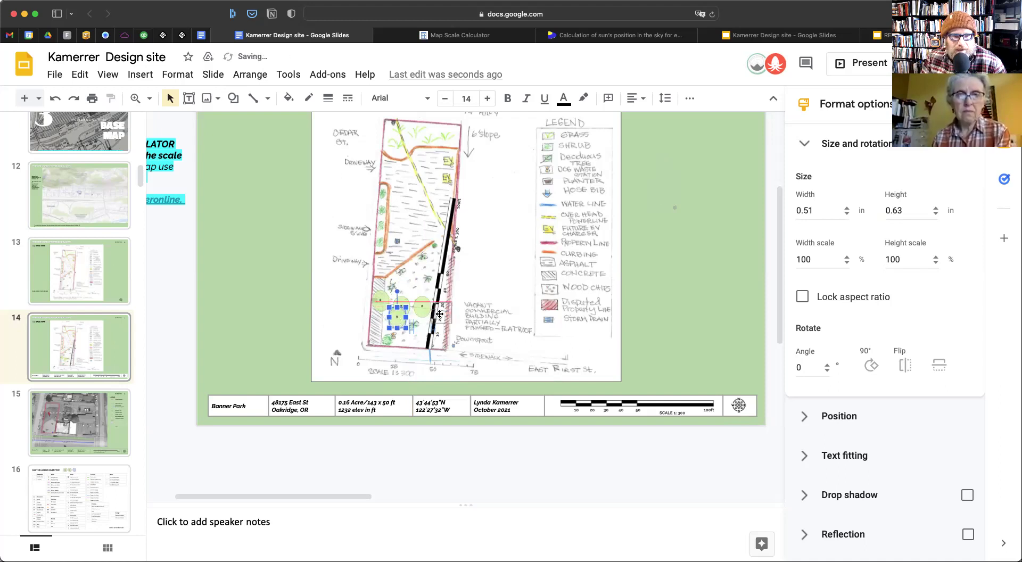
key(Up)
key(Up)
key(Right)
key(Right)
key(Right)
key(Right)
key(Right)
key(Right)
key(Right)
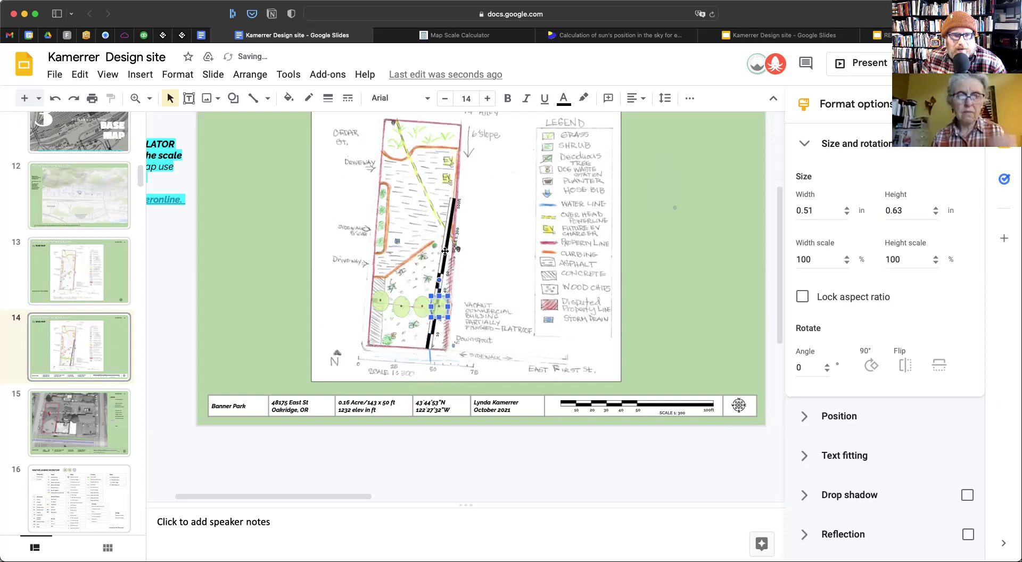
Move the scale bar beside the legend and back, then undo the move
drag(445, 253, 621, 231)
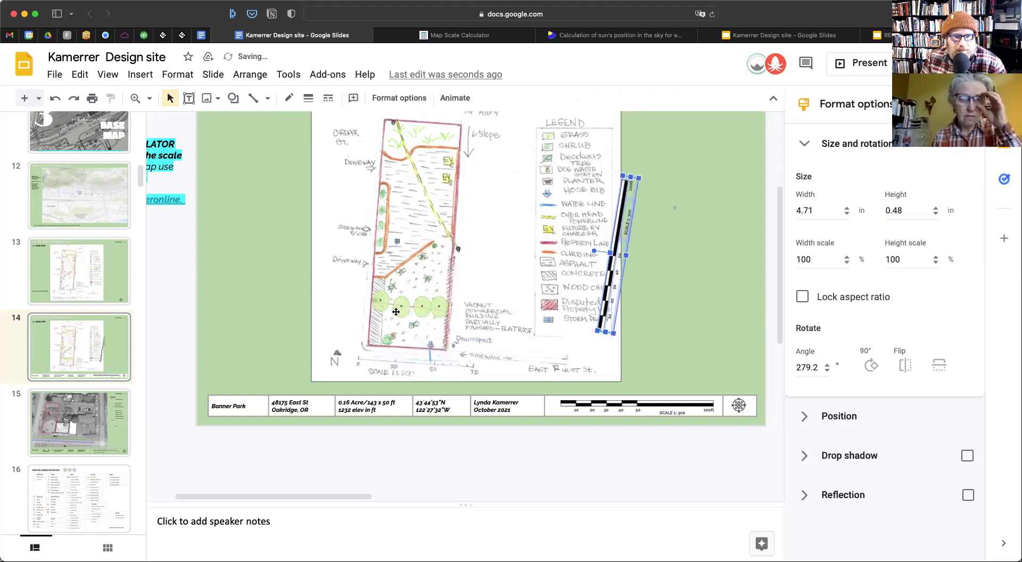
key(Escape)
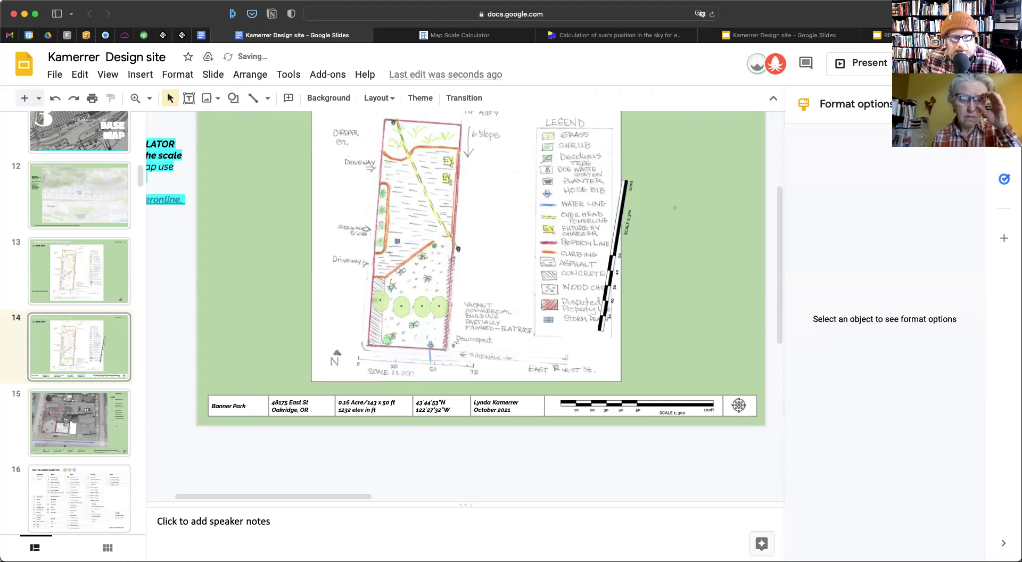
drag(610, 288, 433, 265)
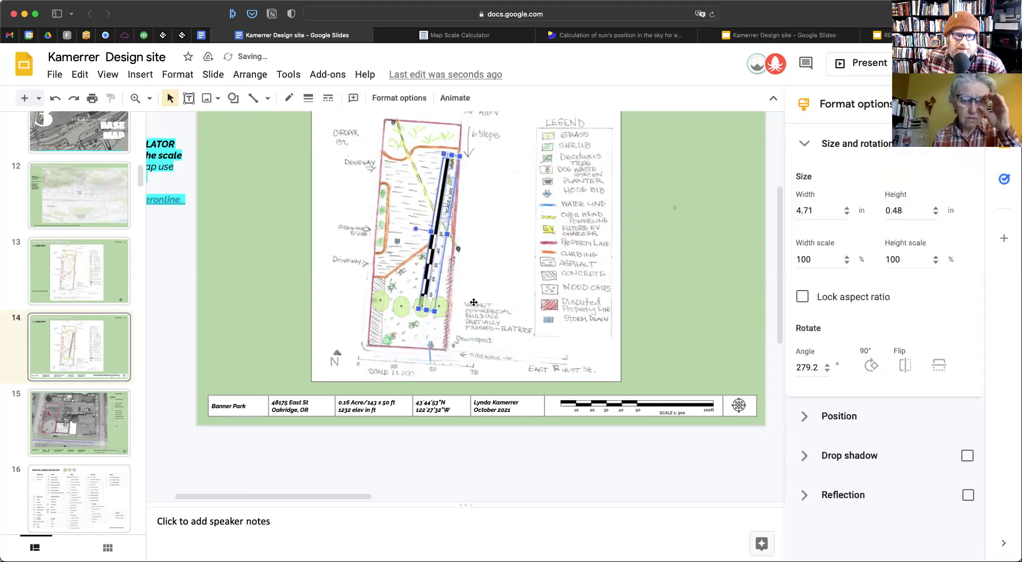
key(super+z)
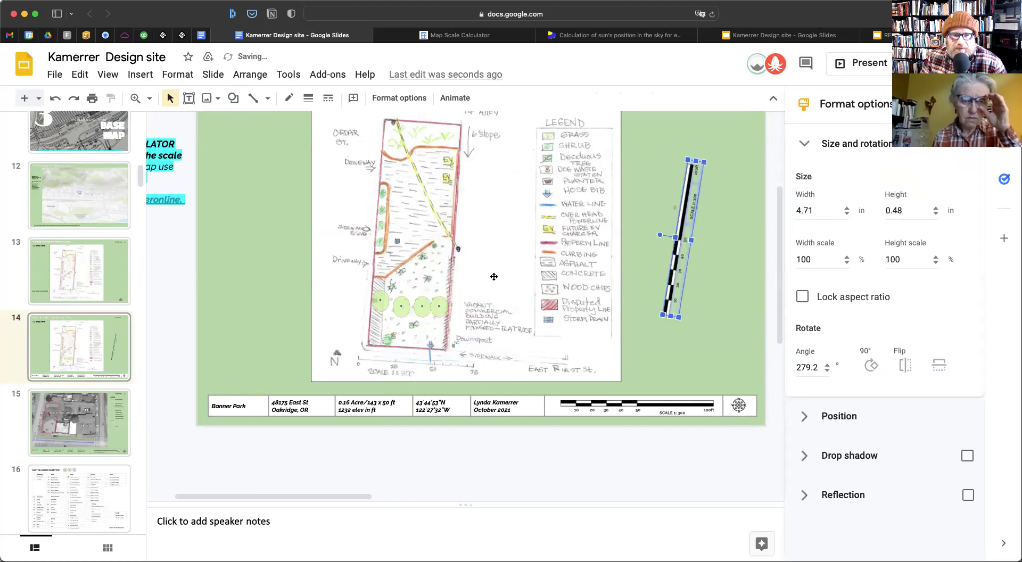
Copy the four tree circles into a second row above, with the scale bar nudged up over the plan
click(389, 302)
shift+click(401, 306)
shift+click(422, 306)
shift+click(440, 307)
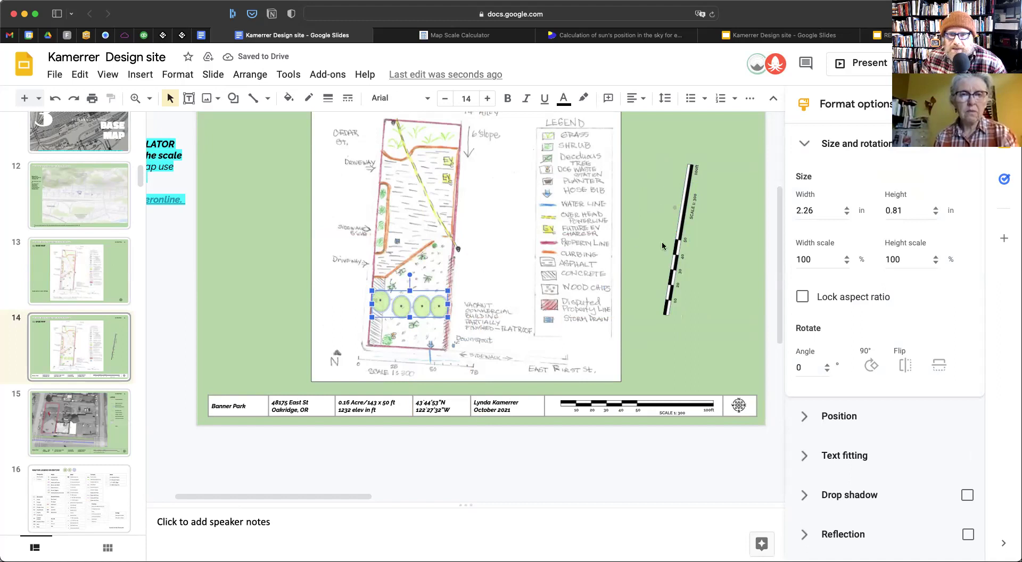
key(super+shift+z)
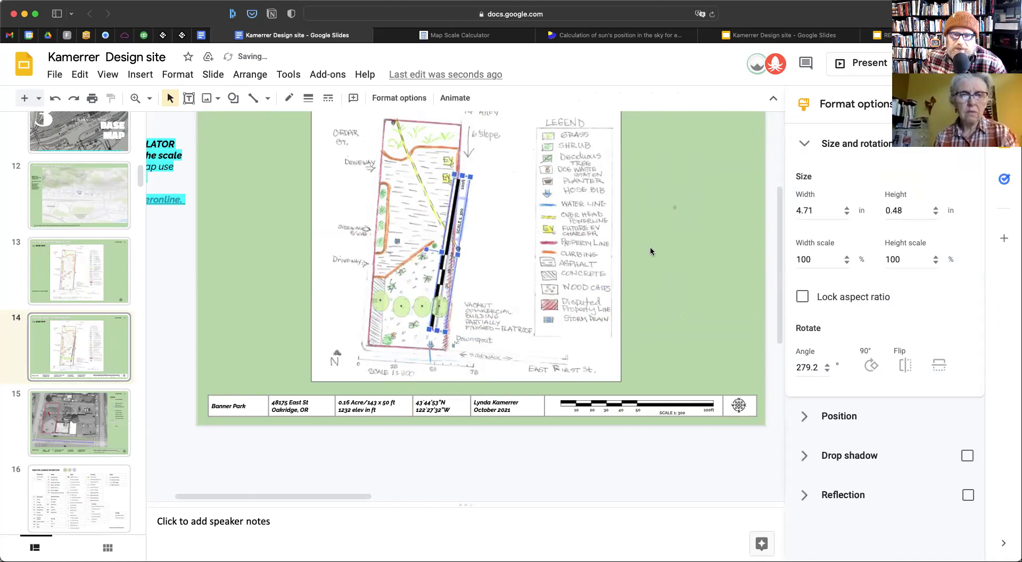
key(Up)
key(Up)
key(Up)
key(Up)
key(Up)
key(Up)
key(Up)
key(Up)
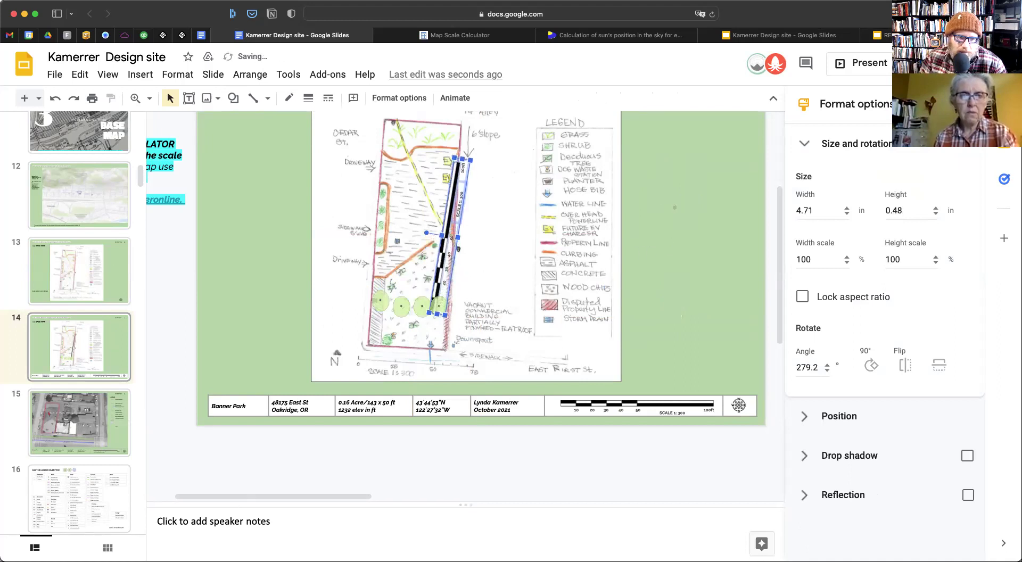
click(653, 268)
key(super+v)
drag(432, 314, 425, 274)
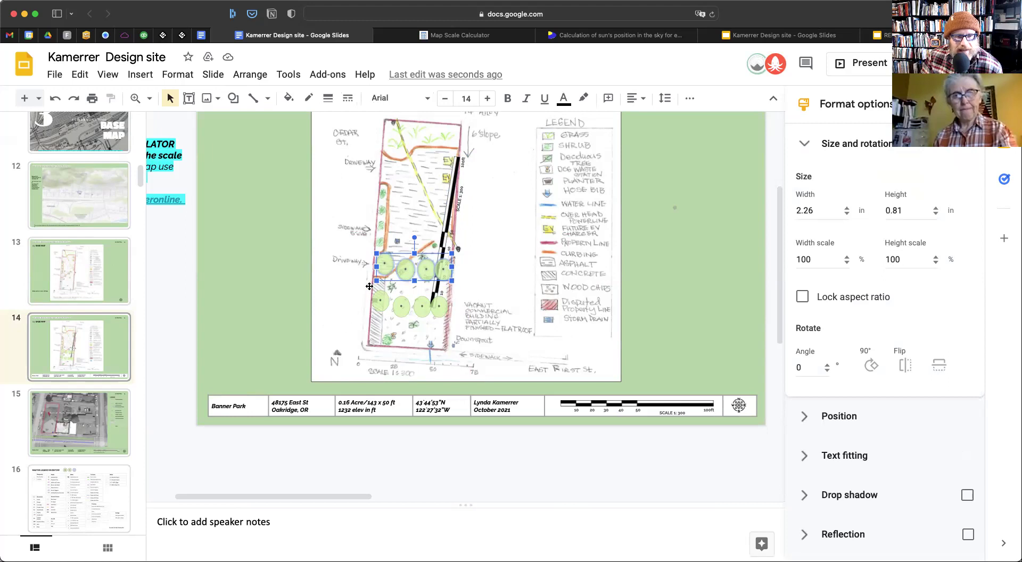
Choose the Polyline tool and start the outline at the left of the upper tree row
click(258, 98)
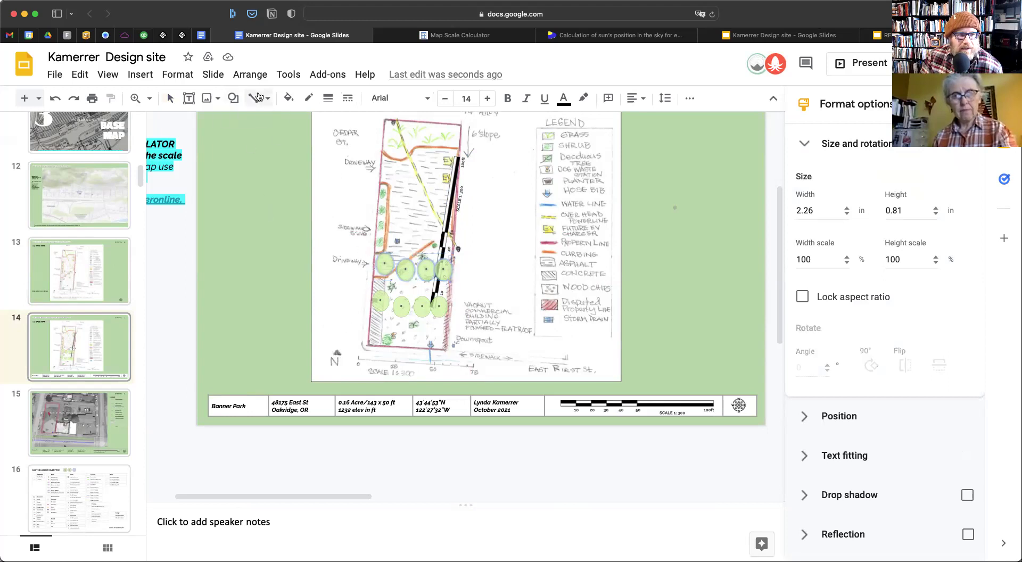
key(Escape)
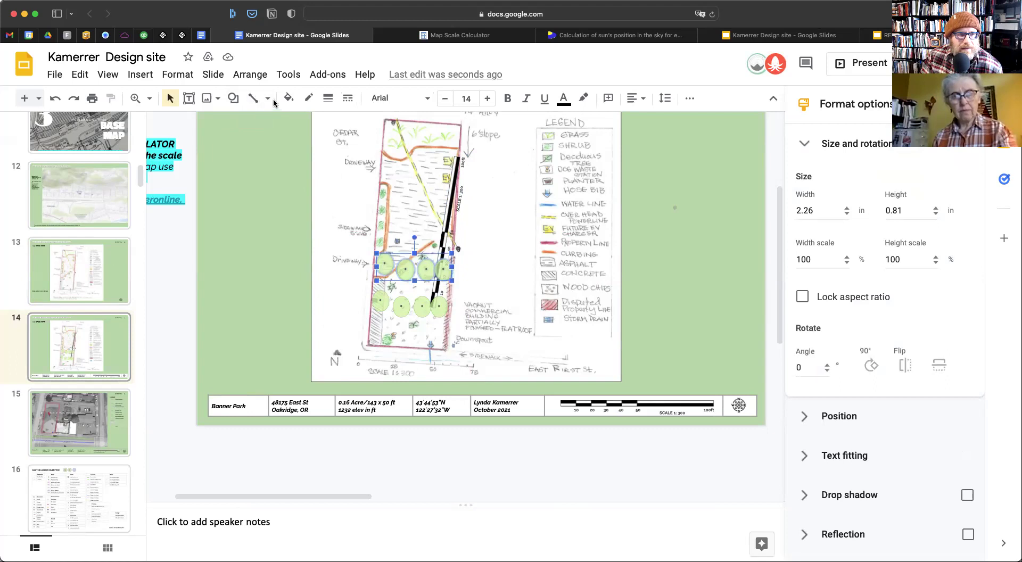
click(270, 99)
click(285, 230)
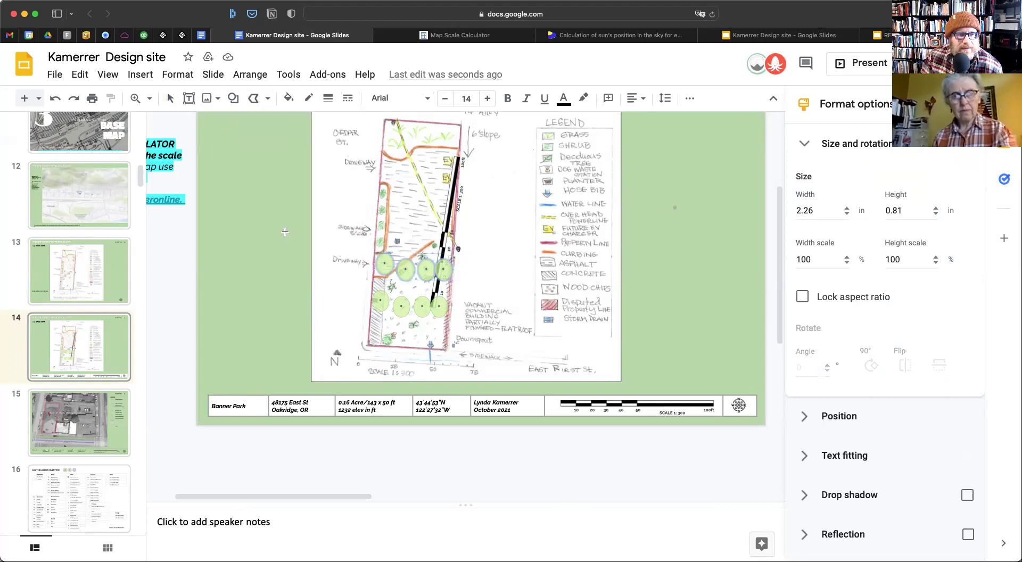
click(375, 268)
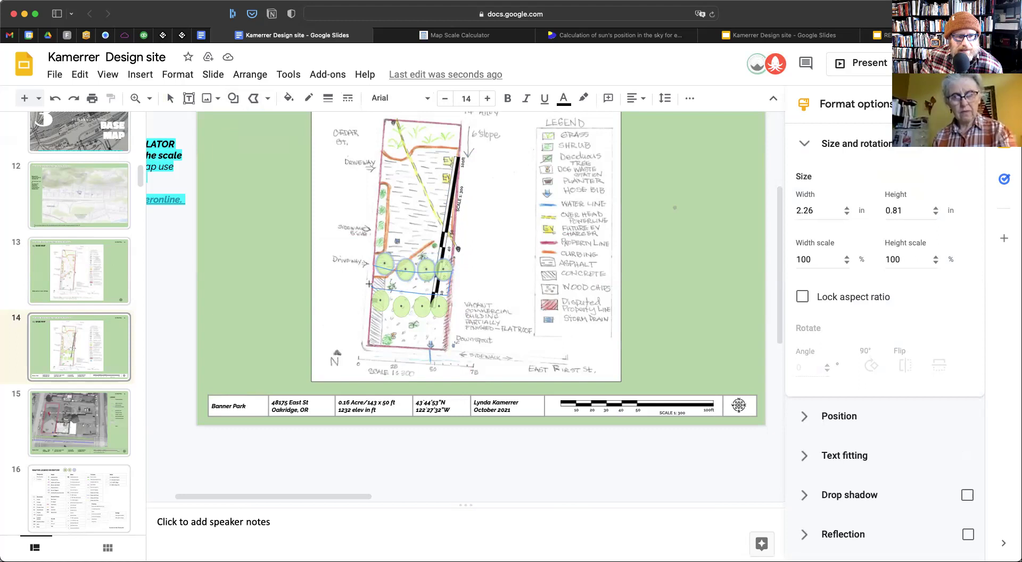
Close the polyline outline and fill it light green
click(373, 266)
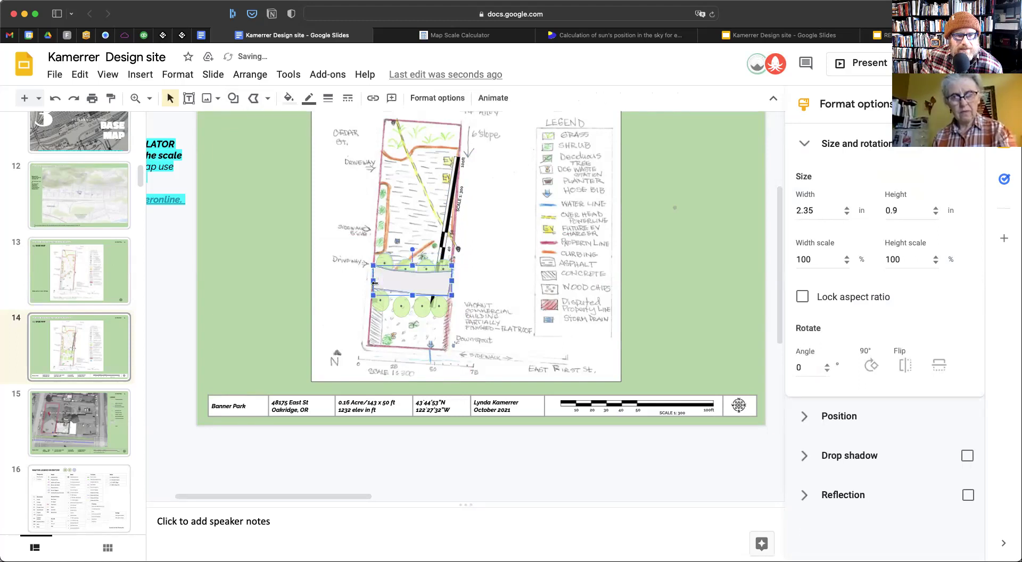
click(288, 98)
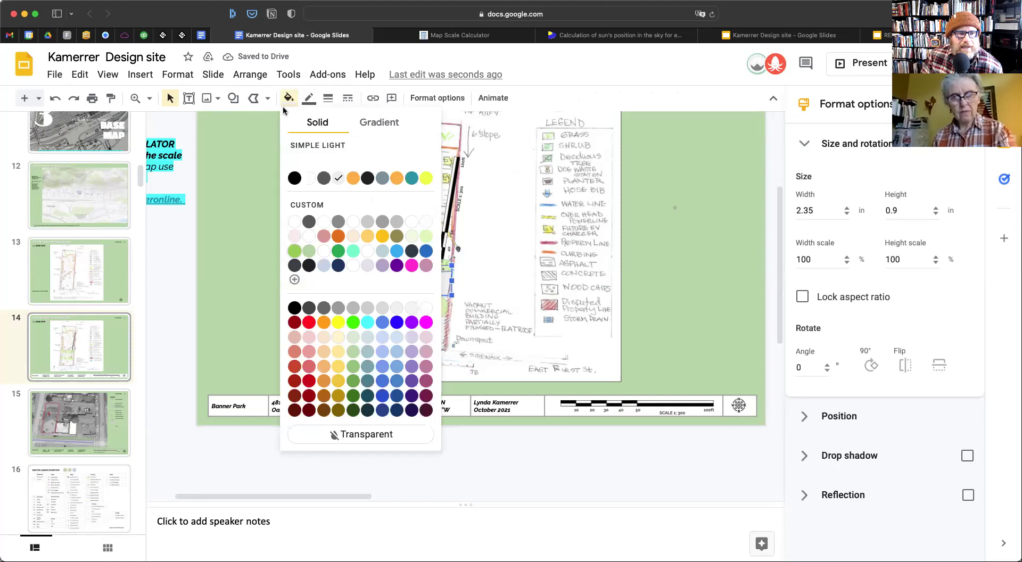
click(297, 249)
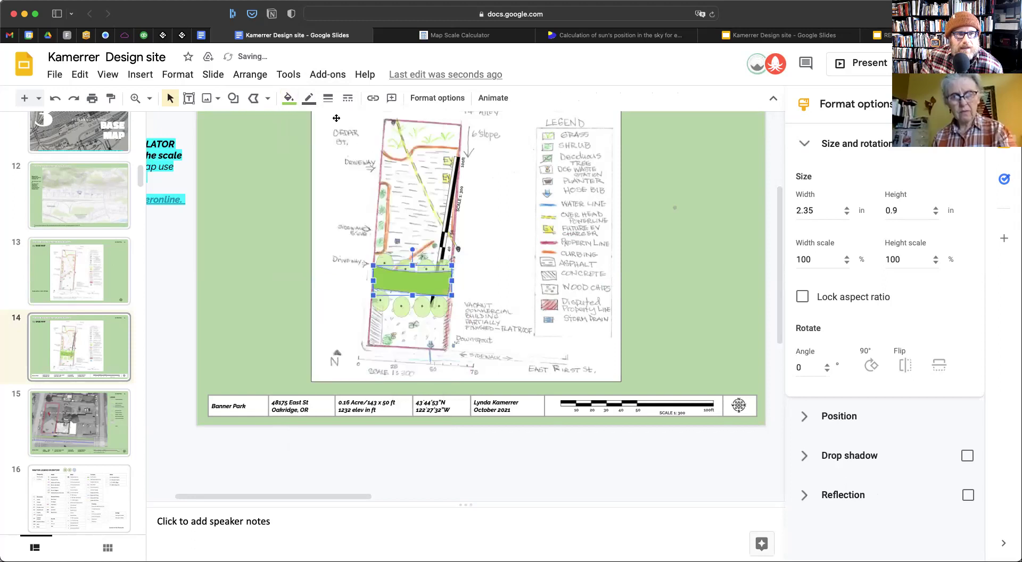
Send the green band back four layers so it sits behind the tree circles
right_click(408, 281)
mouse_move(502, 378)
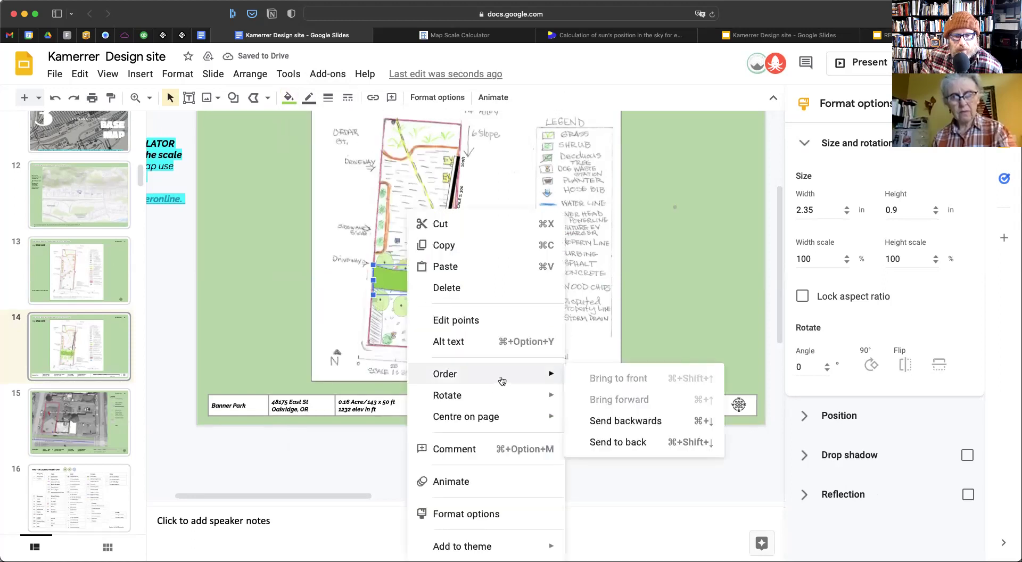
click(630, 421)
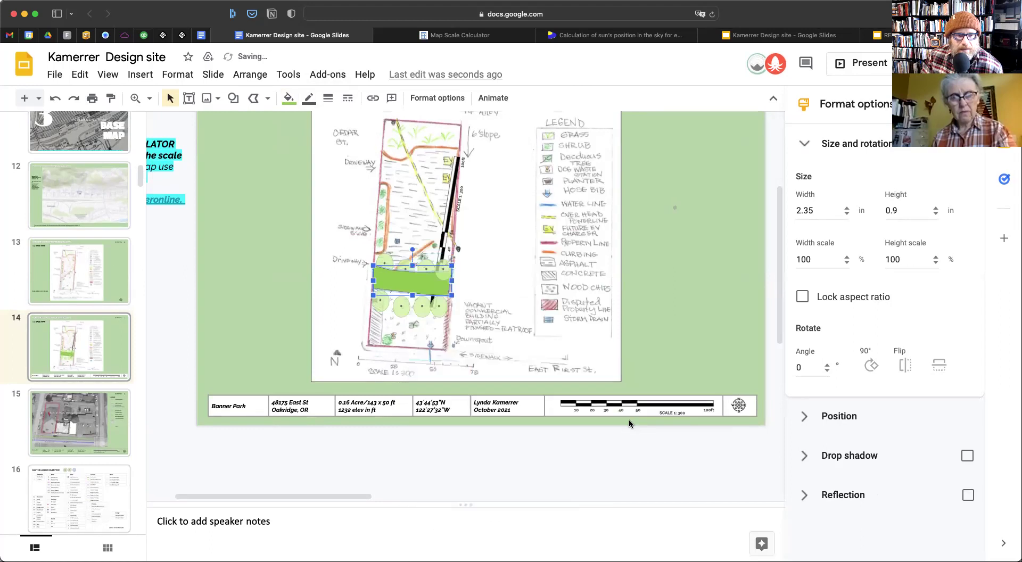
right_click(405, 282)
mouse_move(518, 378)
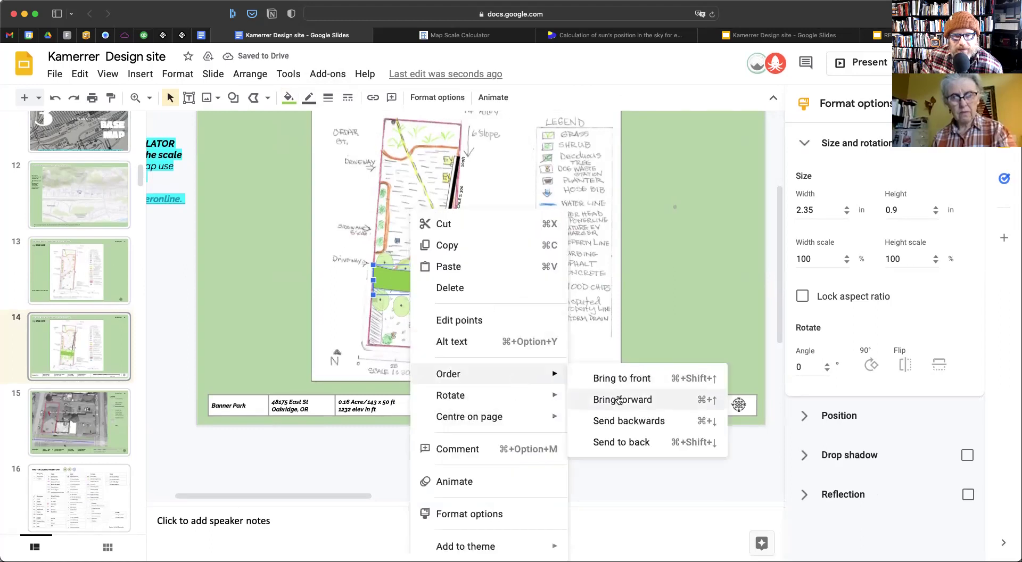
click(629, 421)
right_click(421, 283)
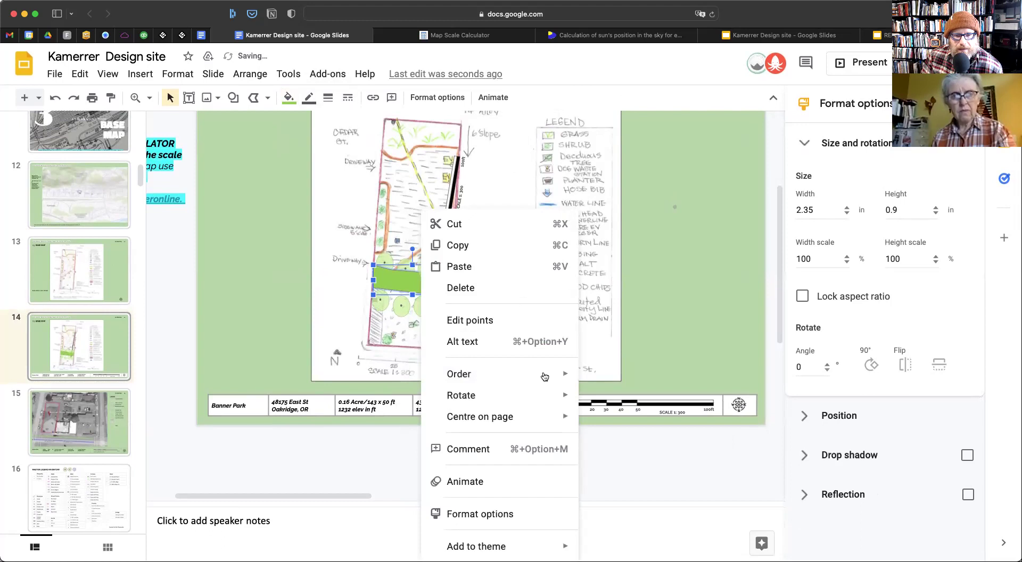
mouse_move(554, 375)
click(629, 420)
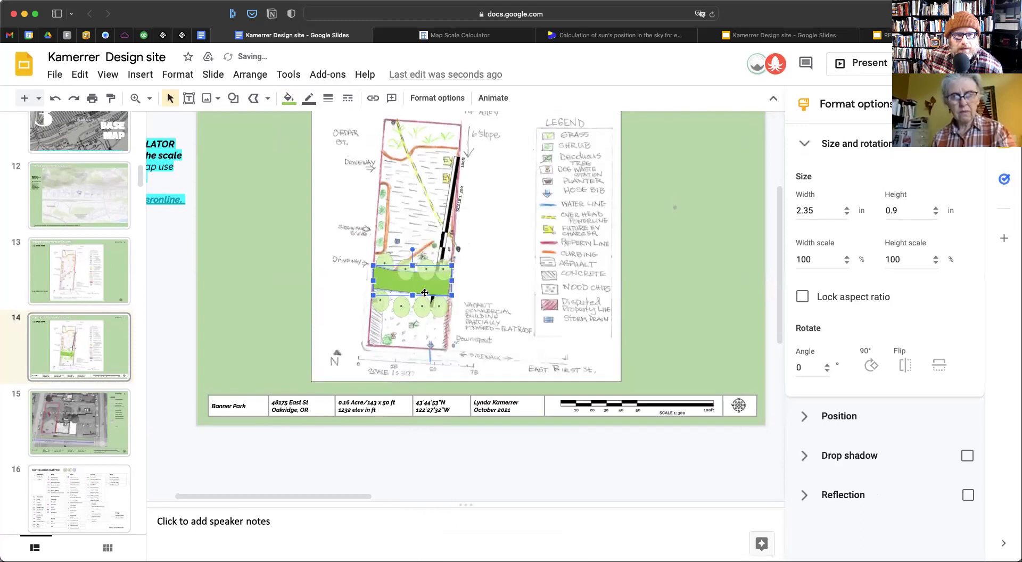
right_click(397, 284)
mouse_move(488, 375)
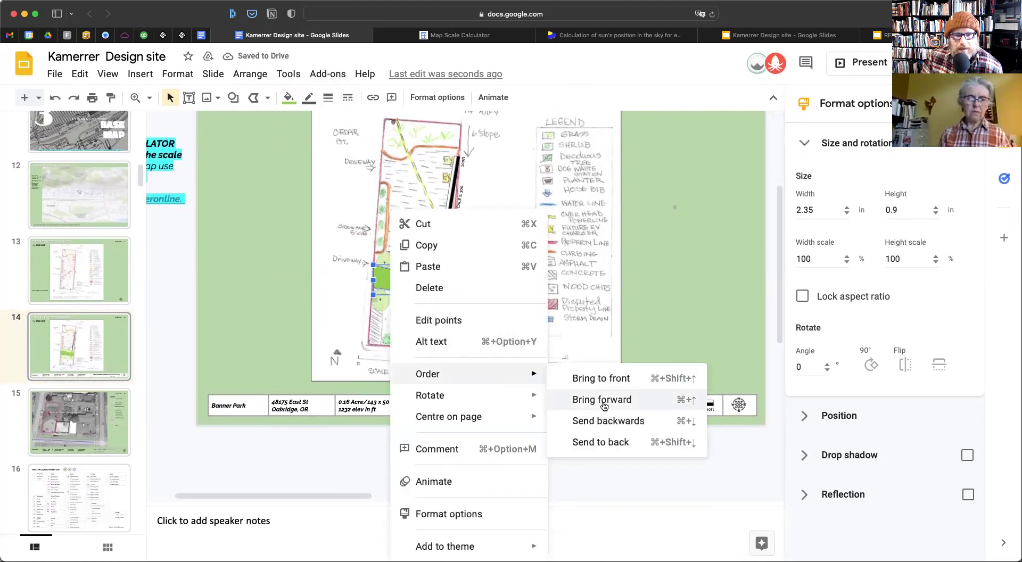
click(611, 428)
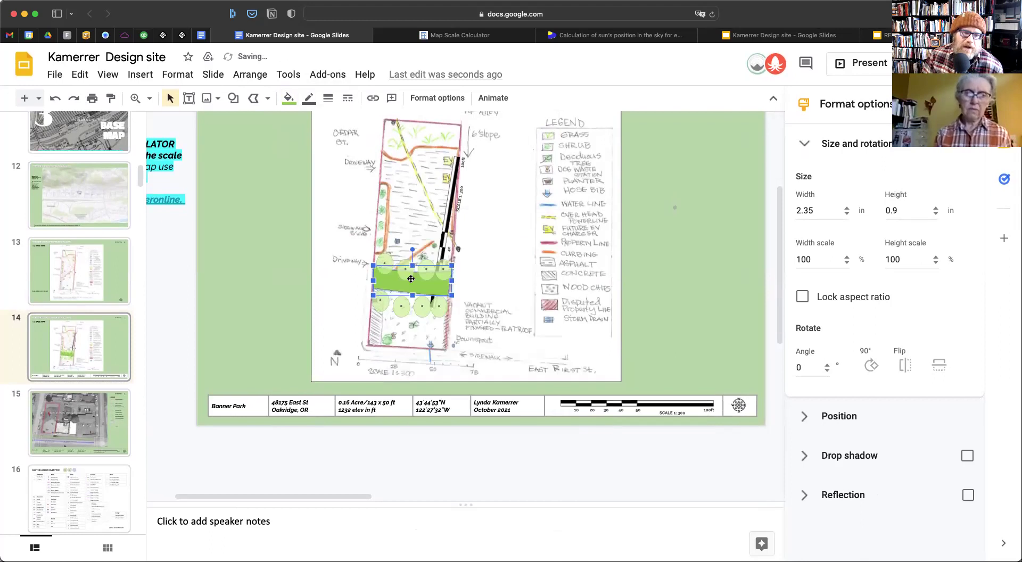
click(367, 270)
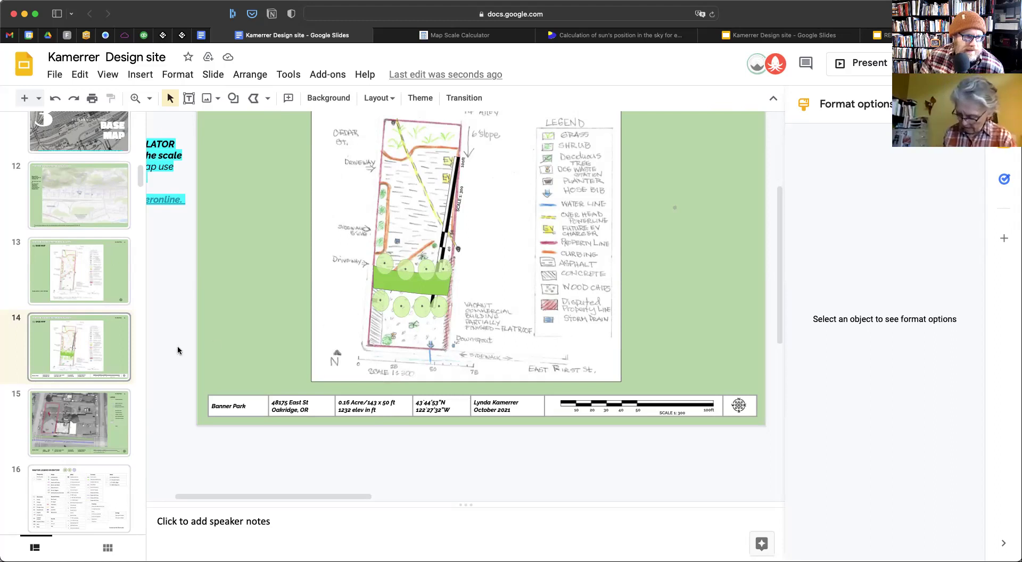
scroll(96, 400, down, 1)
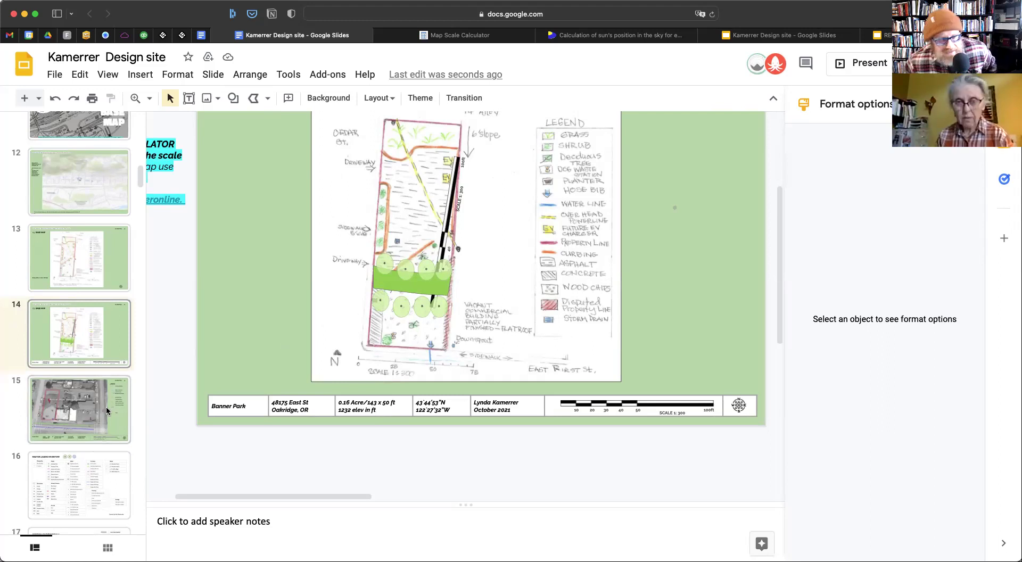
Copy the base map slide 14 from the filmstrip
click(68, 398)
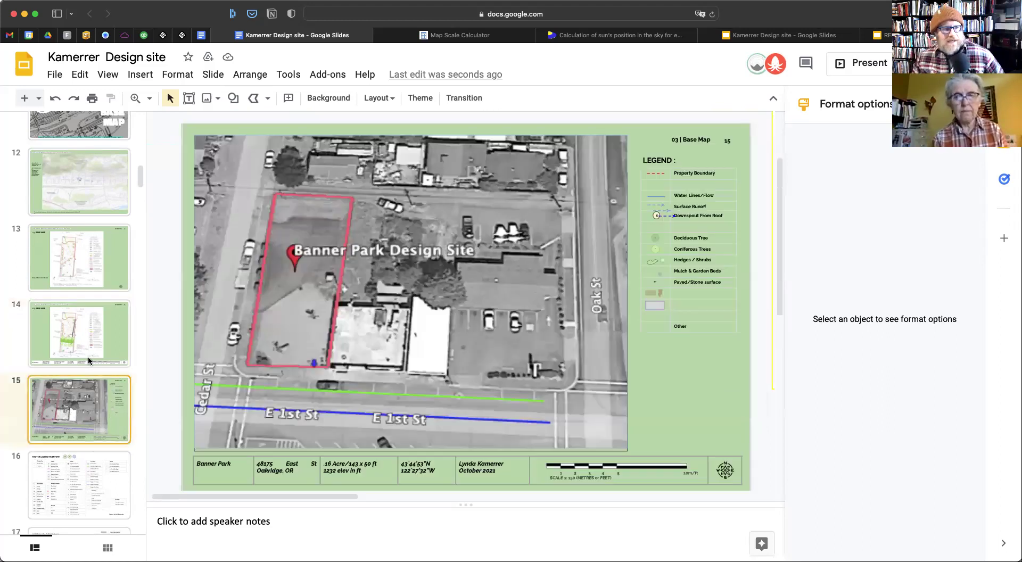
click(91, 353)
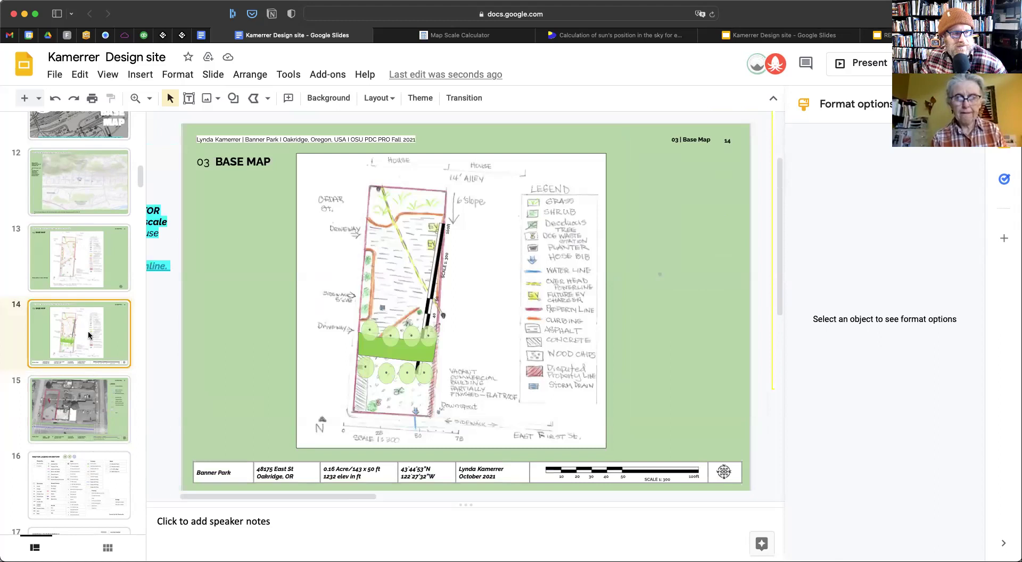
right_click(84, 348)
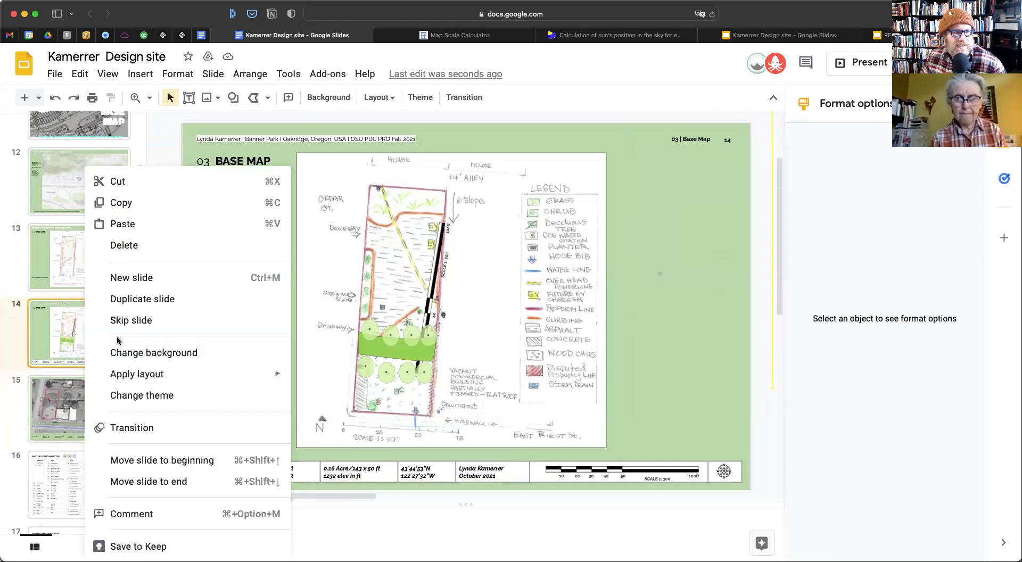
click(146, 206)
Go to slide 86, the APPENDIX section title slide
scroll(57, 333, down, 20)
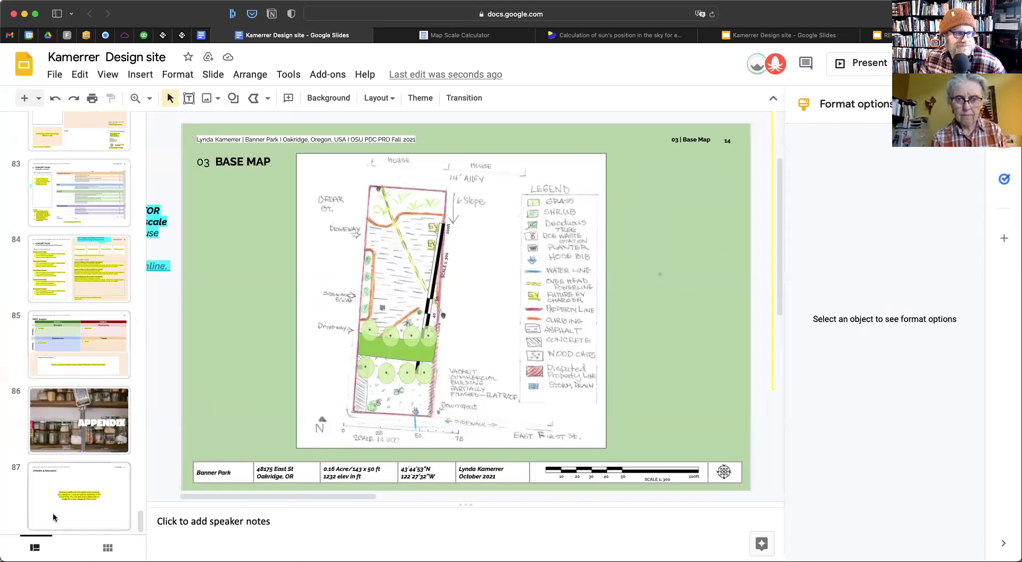
click(71, 442)
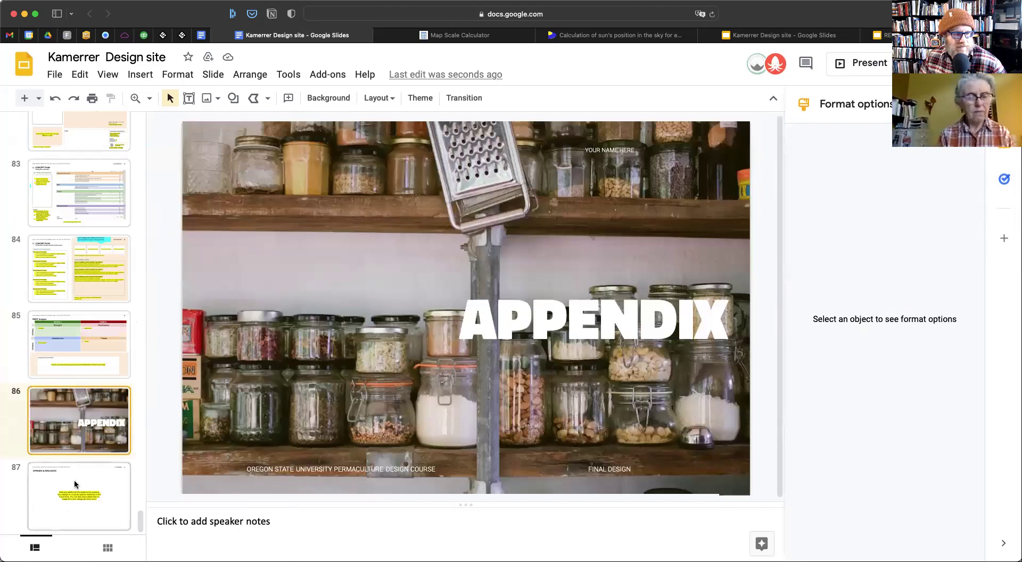
click(75, 480)
click(88, 432)
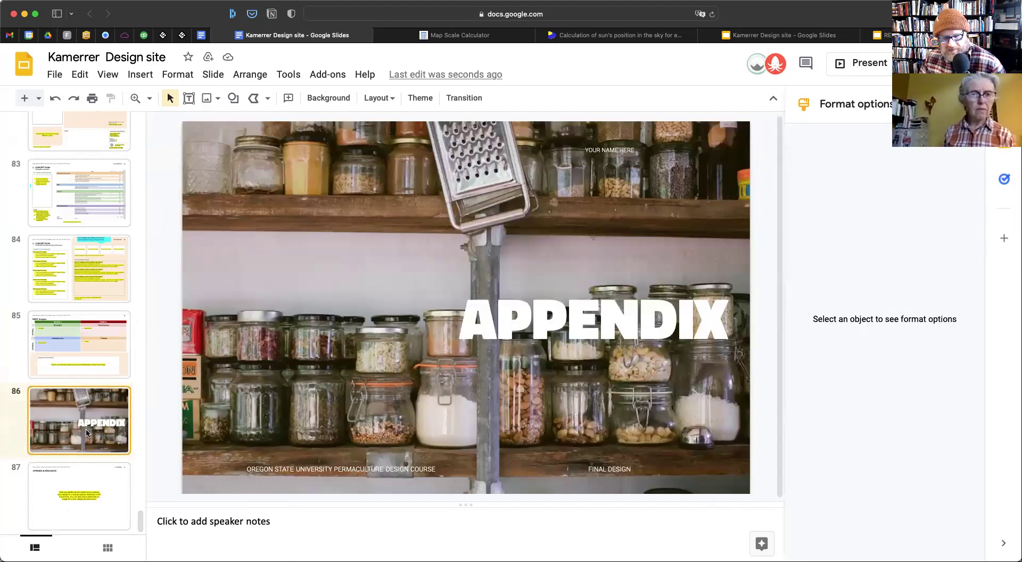
Paste the base map as slide 87 after APPENDIX, then go back to slide 14
key(ctrl+v)
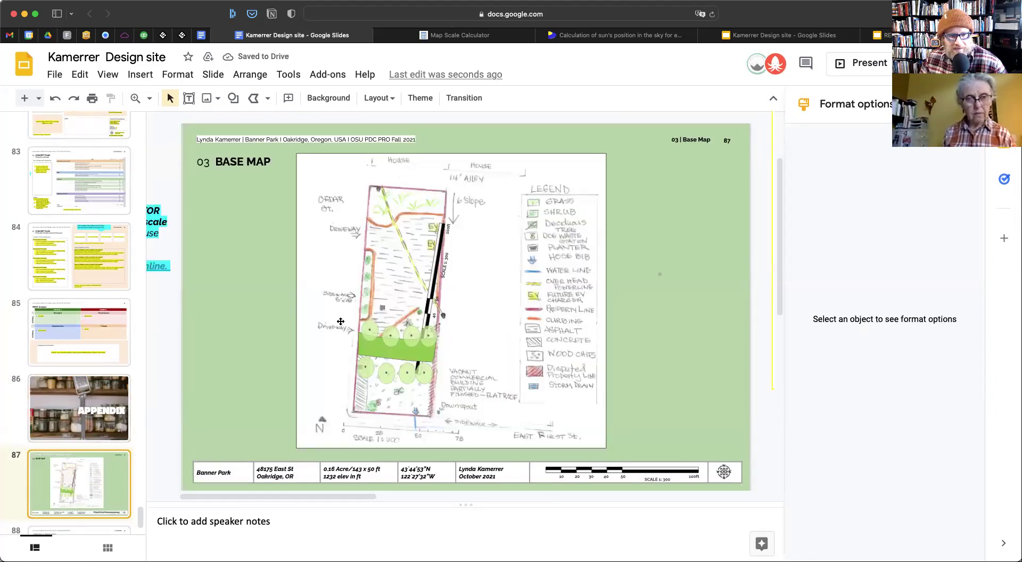
scroll(62, 397, up, 20)
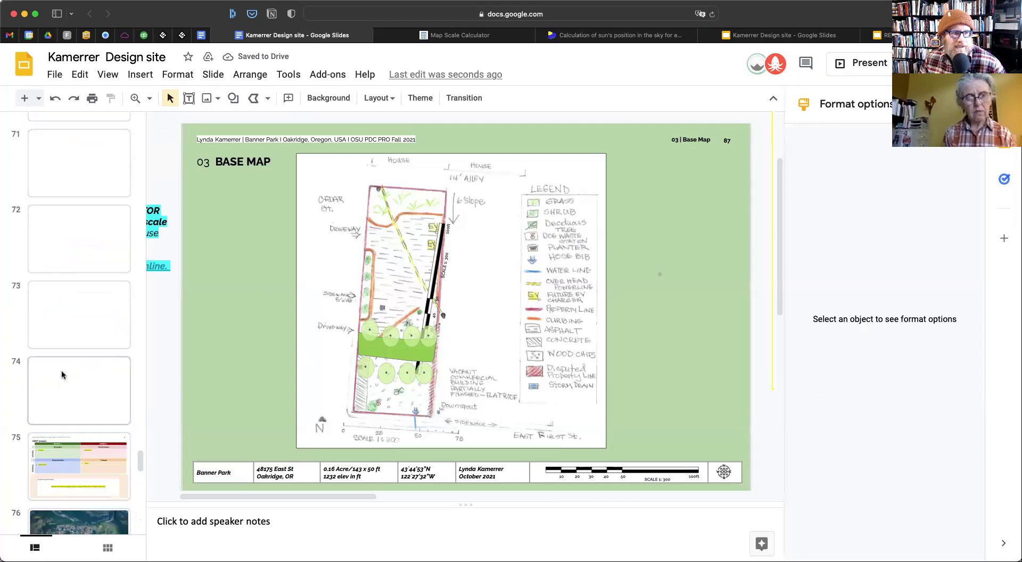
scroll(64, 376, up, 12)
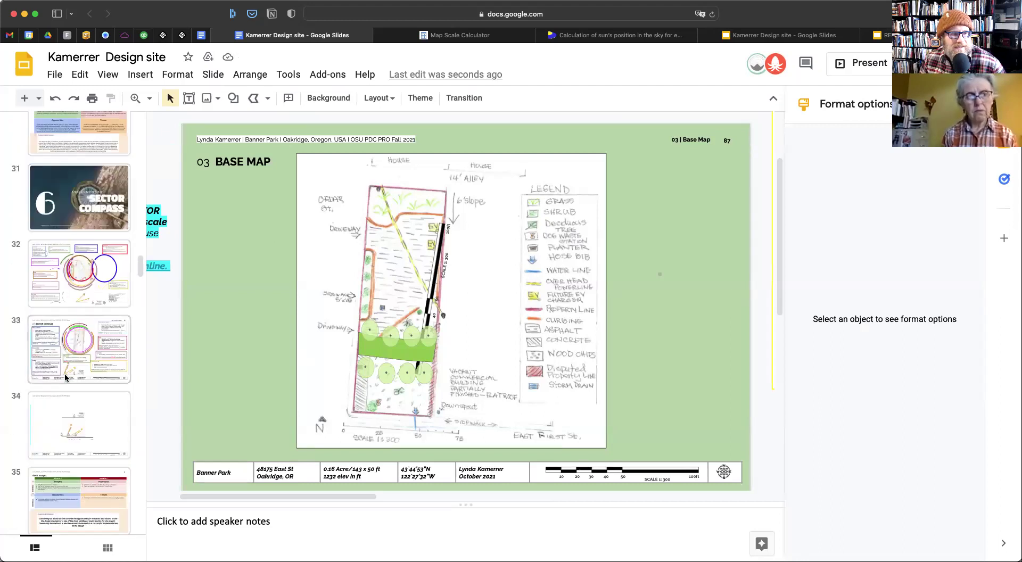
scroll(65, 373, up, 5)
scroll(82, 290, up, 8)
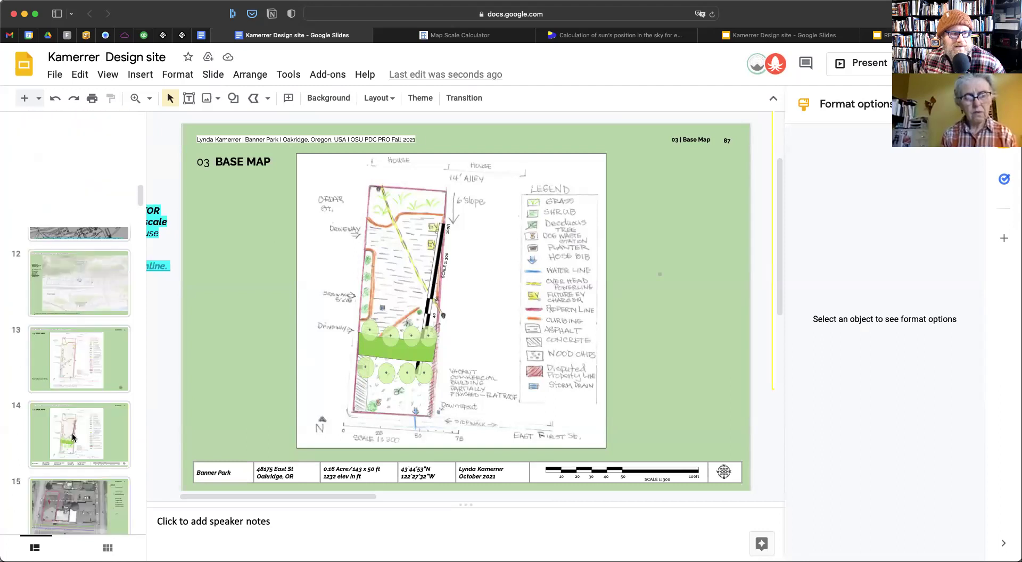
click(75, 427)
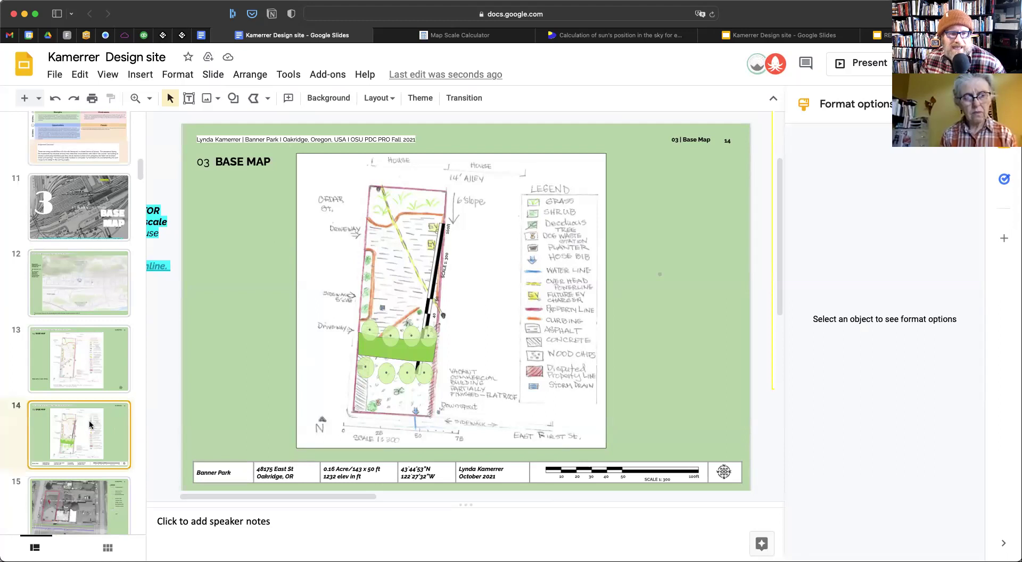